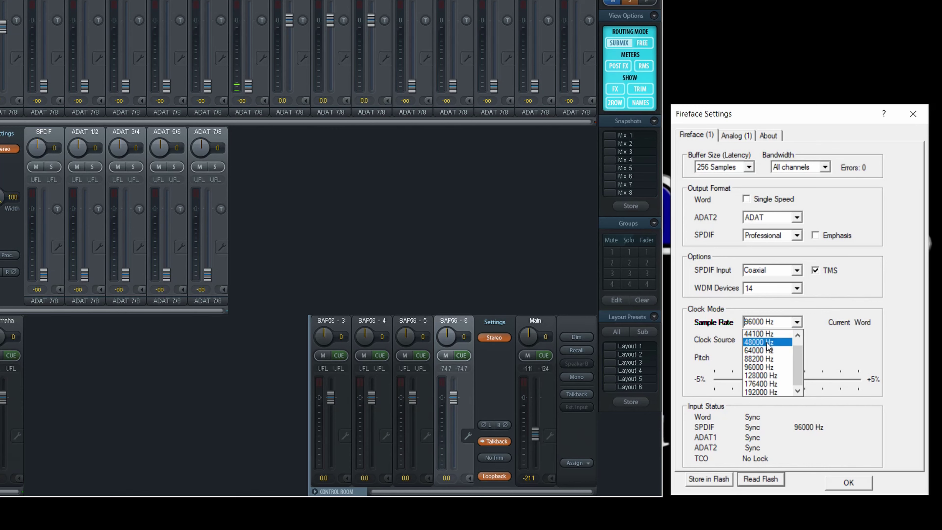
Keep the Fireface sample rate at 96000 Hz and reposition the TotalMix window
{"action": "left_click", "coordinate": [830, 334]}
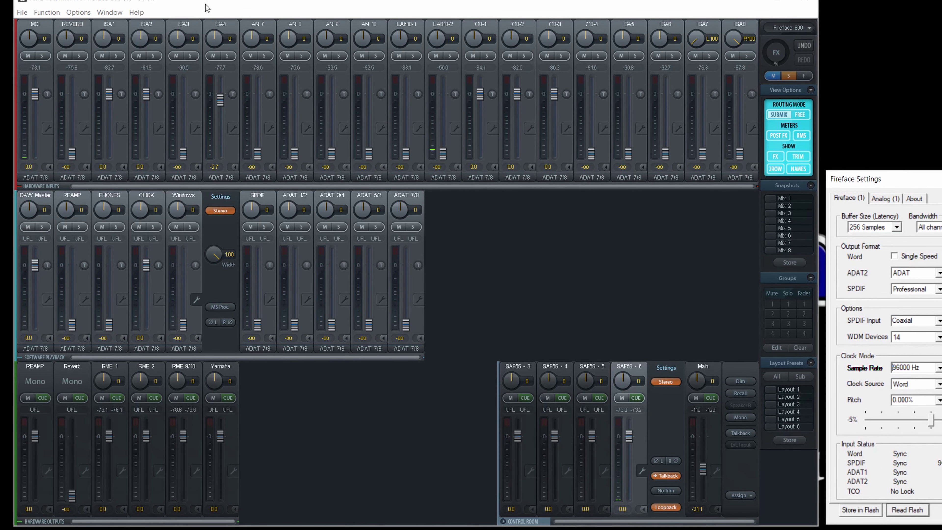
{"action": "left_click_drag", "start_coordinate": [275, 2], "coordinate": [278, 17]}
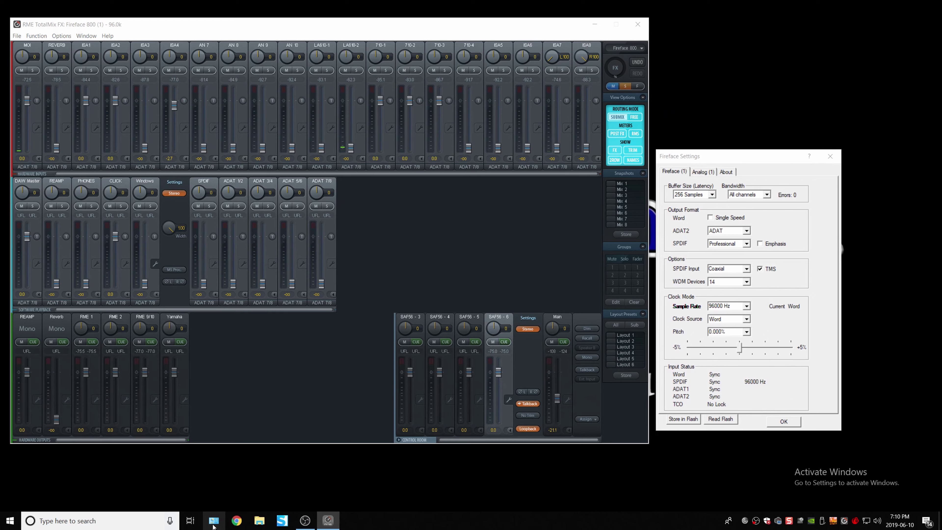
Open the Windows Sound settings, check the disabled and disconnected device display options, and select the RME Fireface 800 Analog (9+10) playback device
{"action": "left_click", "coordinate": [214, 521]}
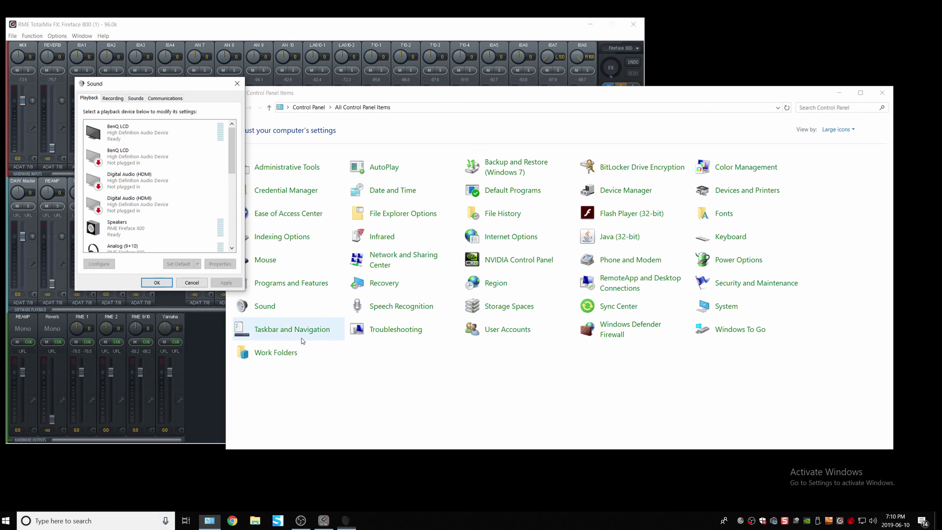
{"action": "left_click_drag", "start_coordinate": [185, 87], "coordinate": [264, 107]}
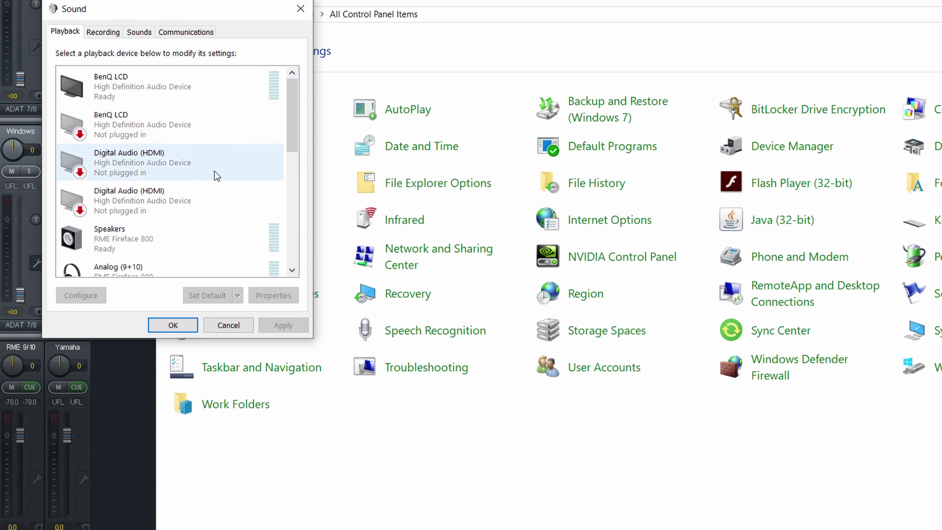
{"action": "right_click", "coordinate": [221, 163]}
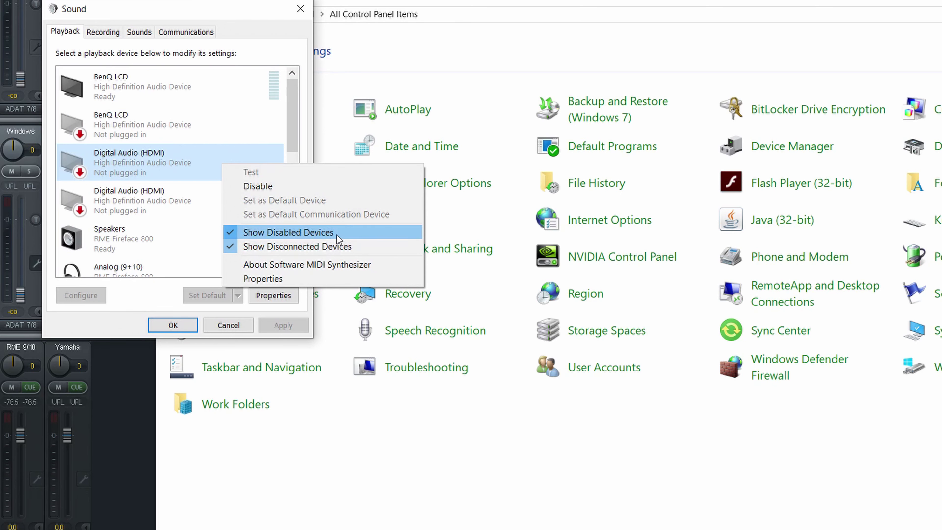
{"action": "left_click", "coordinate": [130, 154]}
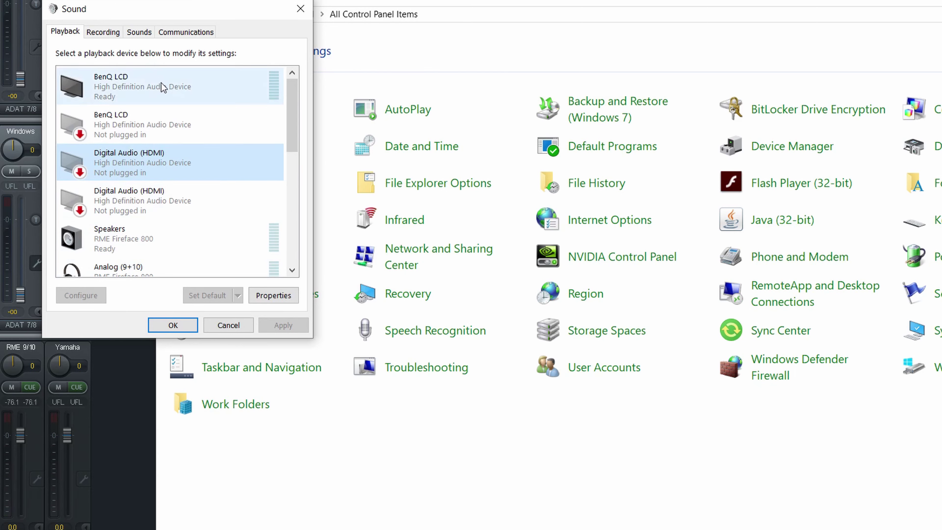
{"action": "left_click_drag", "start_coordinate": [291, 128], "coordinate": [293, 182]}
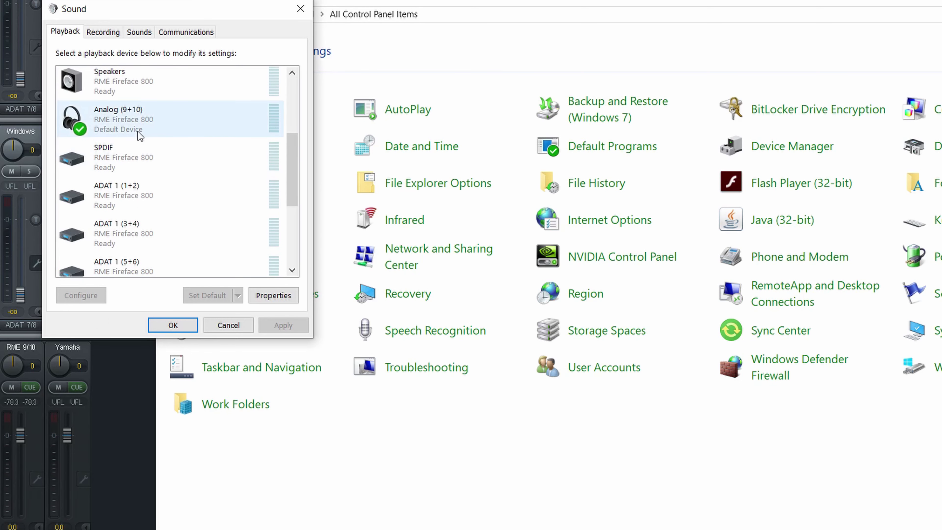
{"action": "left_click", "coordinate": [156, 129]}
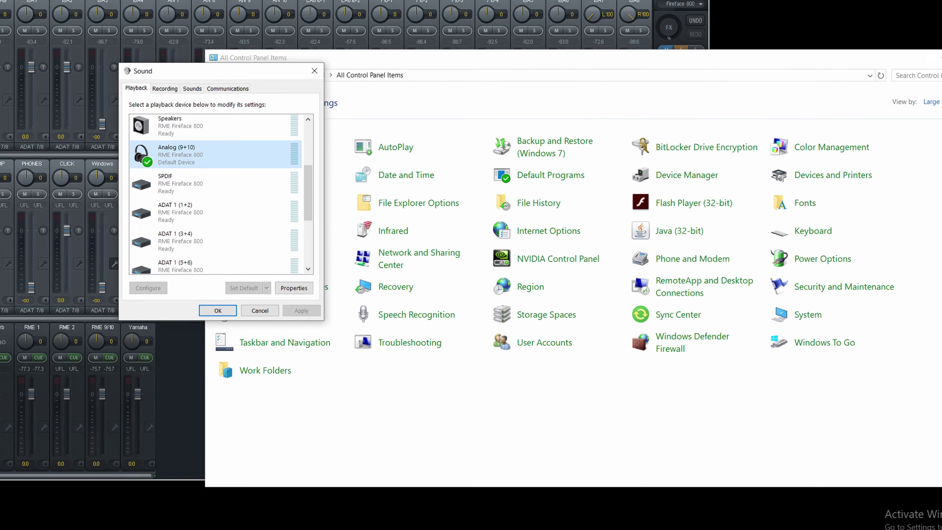
Switch to TotalMix to view the Main output's submix, then minimize it and close the Sound and Control Panel windows
{"action": "key", "text": "alt+Tab"}
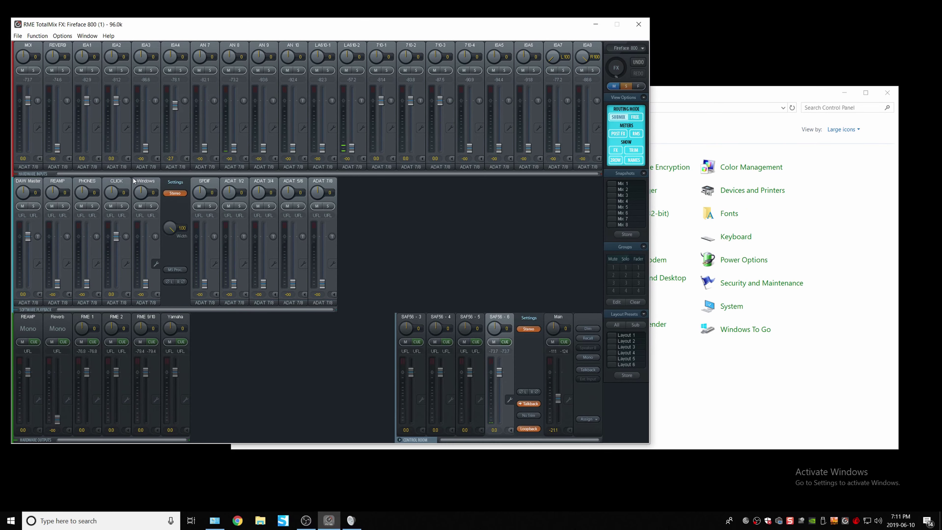
{"action": "left_click", "coordinate": [563, 326]}
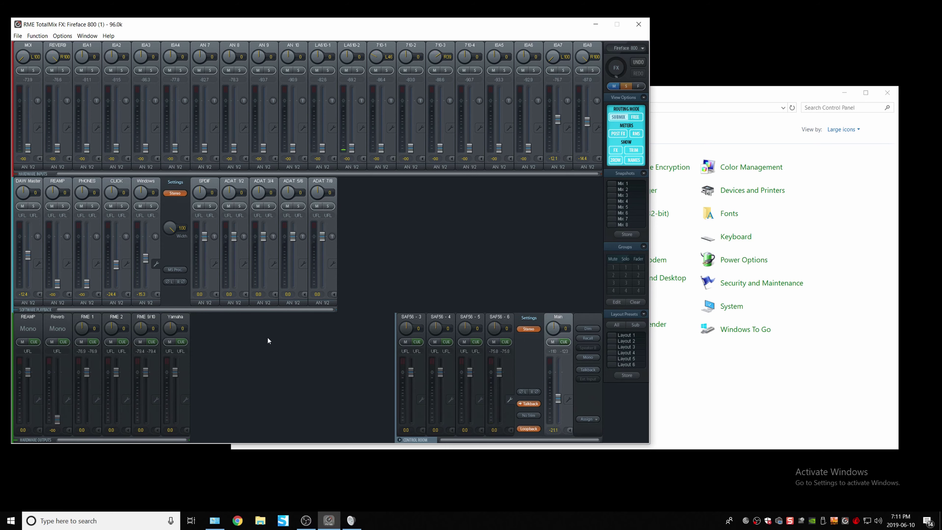
{"action": "left_click", "coordinate": [596, 25]}
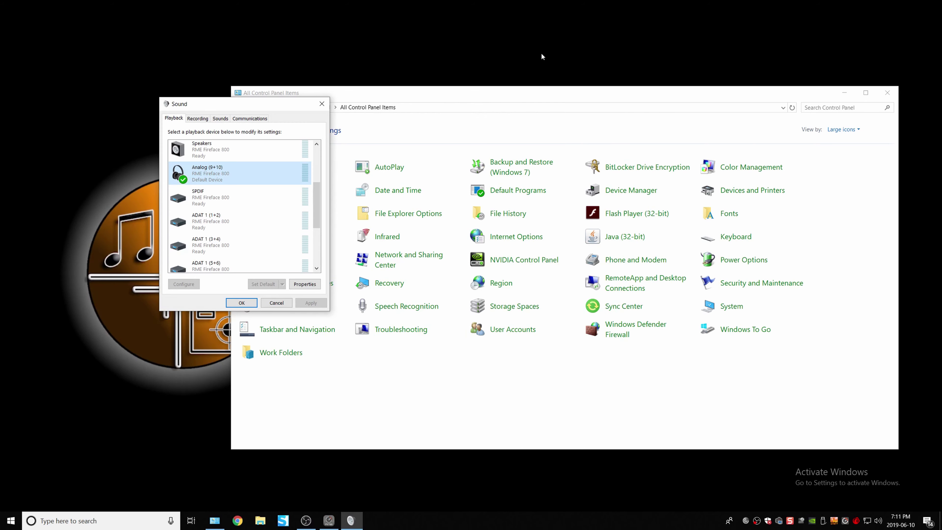
{"action": "left_click", "coordinate": [241, 303]}
{"action": "left_click", "coordinate": [887, 94]}
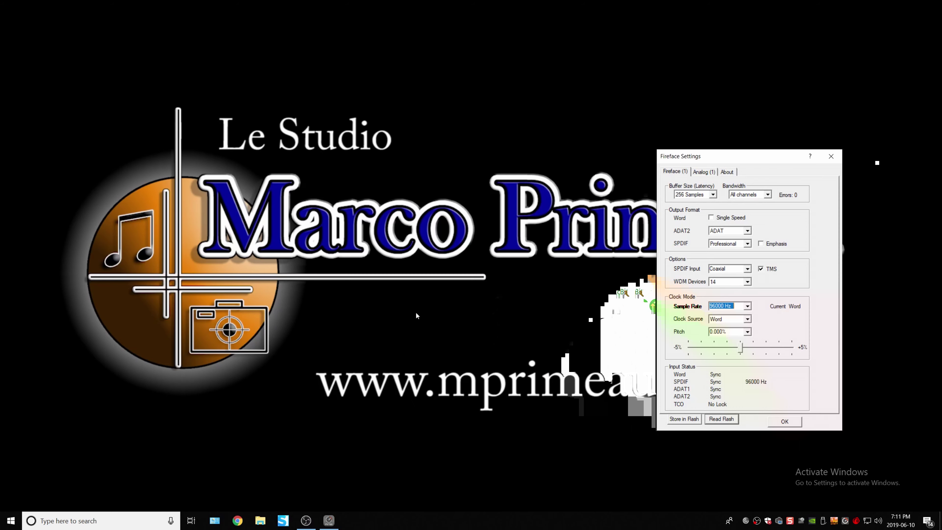
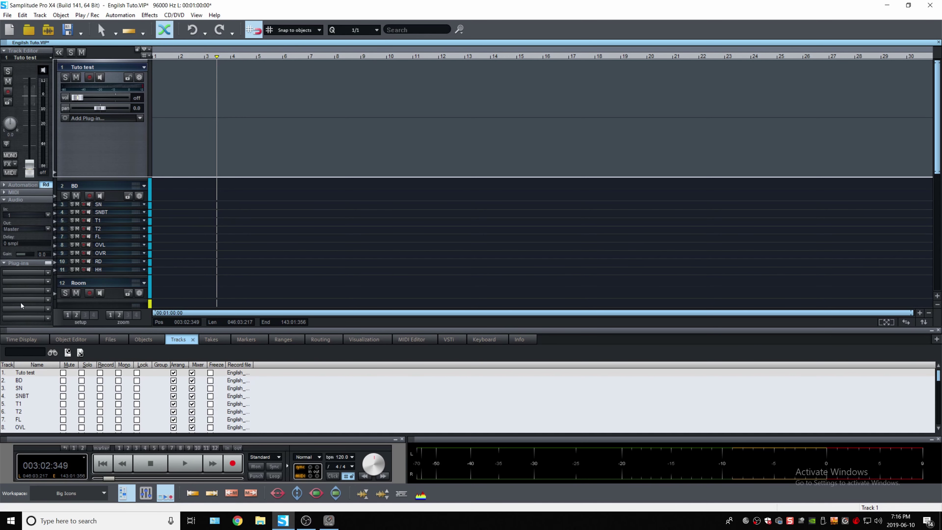
Toggle the Track Editor's visibility, leaving it displayed beside the tracks
{"action": "left_click", "coordinate": [59, 54]}
{"action": "left_click", "coordinate": [7, 56]}
{"action": "left_click", "coordinate": [59, 52]}
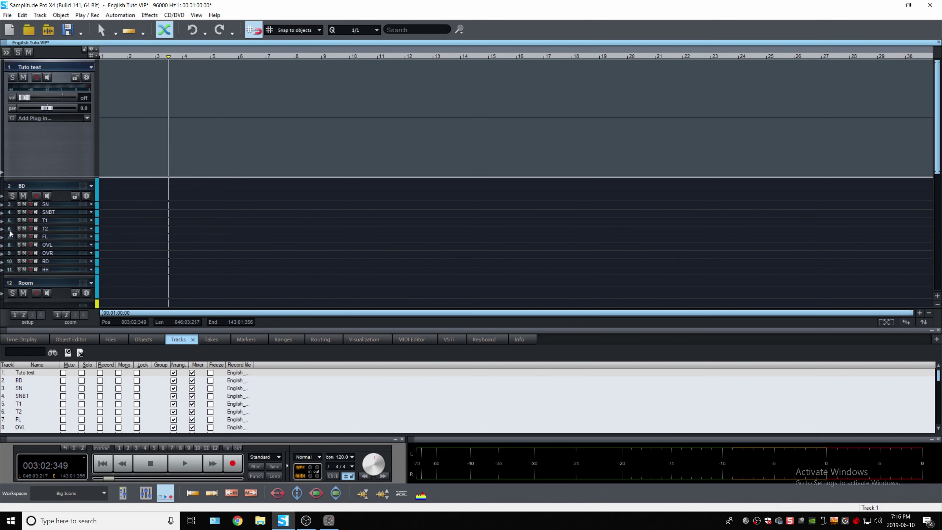
{"action": "left_click", "coordinate": [124, 496]}
{"action": "left_click", "coordinate": [124, 496]}
{"action": "left_click", "coordinate": [124, 497]}
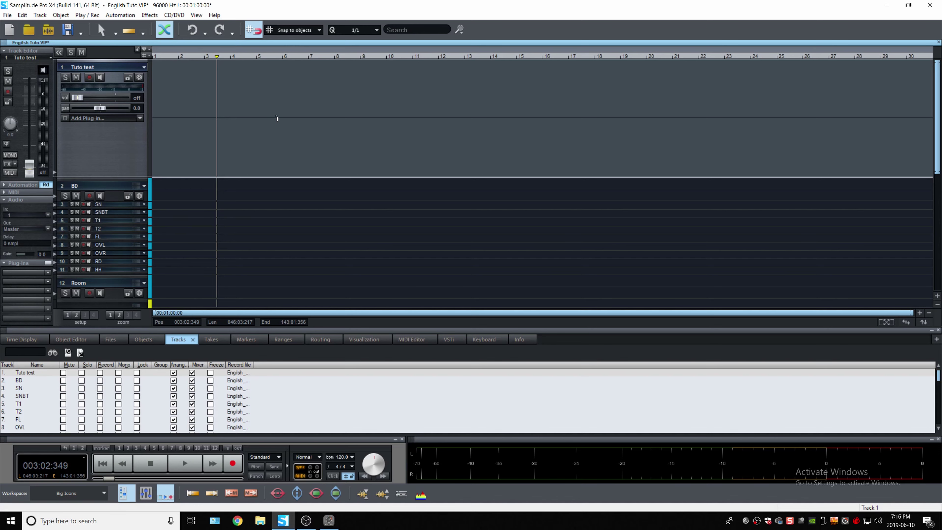
Open the System/Audio program preferences and choose ASIO Fireface as the driver system
{"action": "key", "text": "y"}
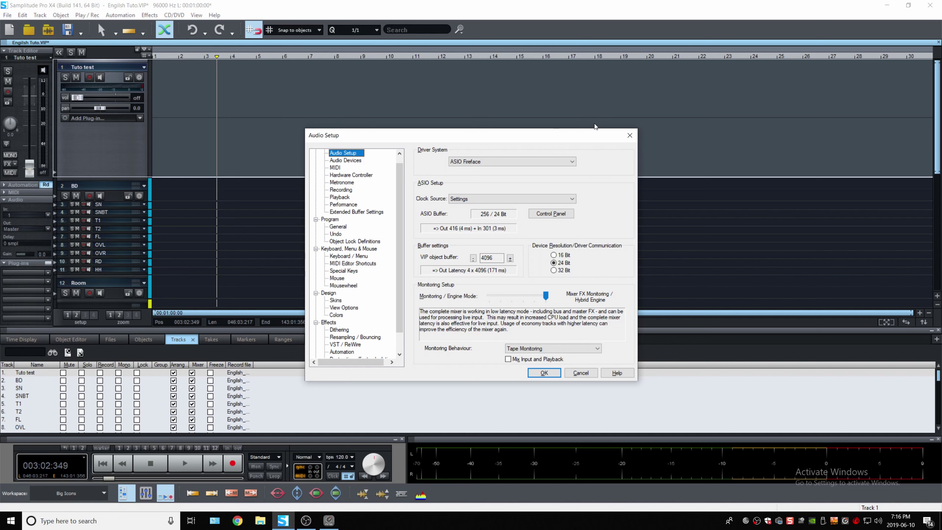
{"action": "left_click", "coordinate": [630, 135]}
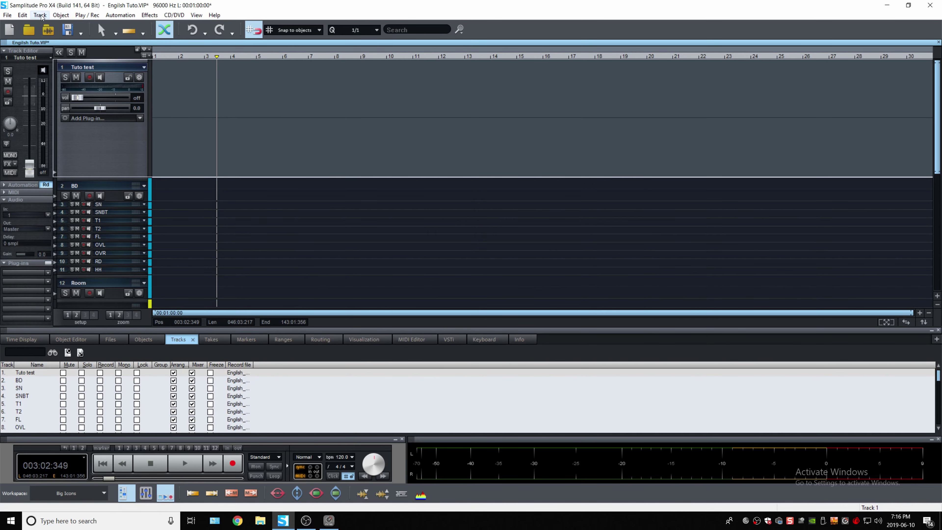
{"action": "left_click", "coordinate": [8, 15]}
{"action": "mouse_move", "coordinate": [83, 224]}
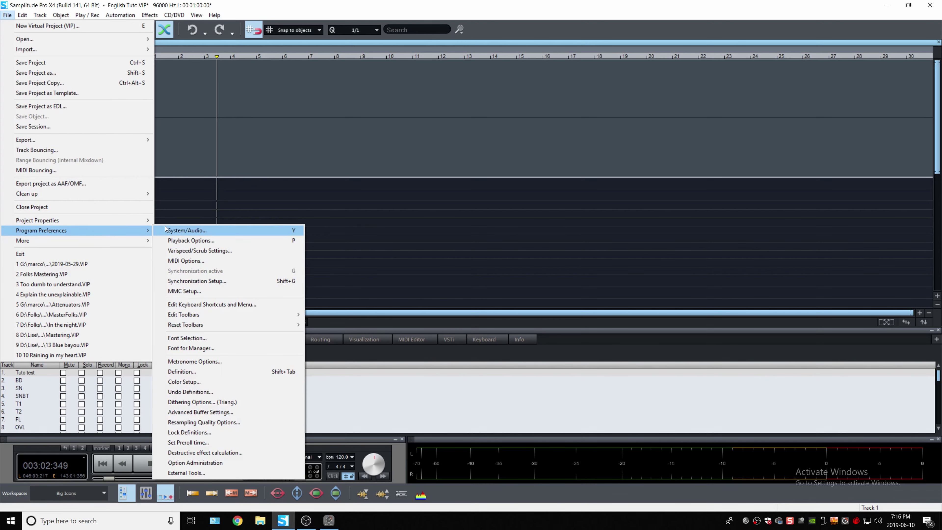
{"action": "left_click", "coordinate": [205, 231]}
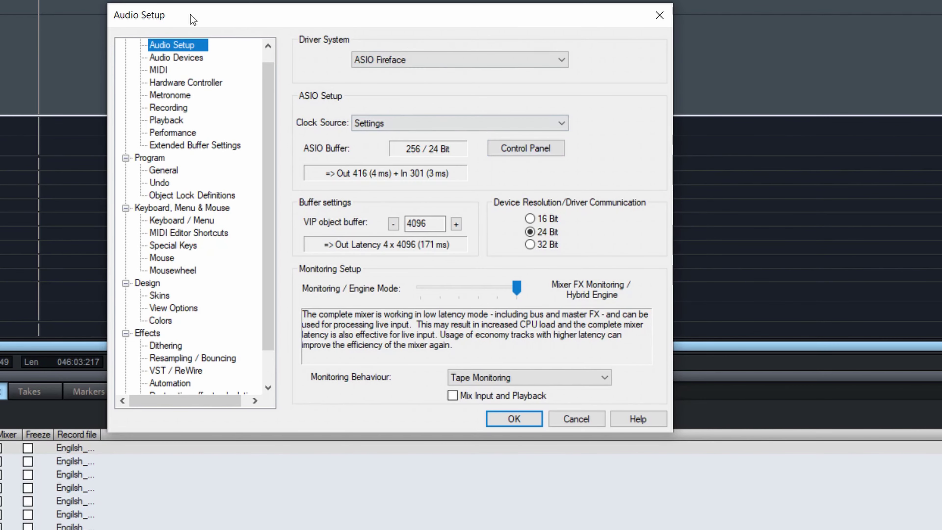
{"action": "left_click", "coordinate": [418, 66]}
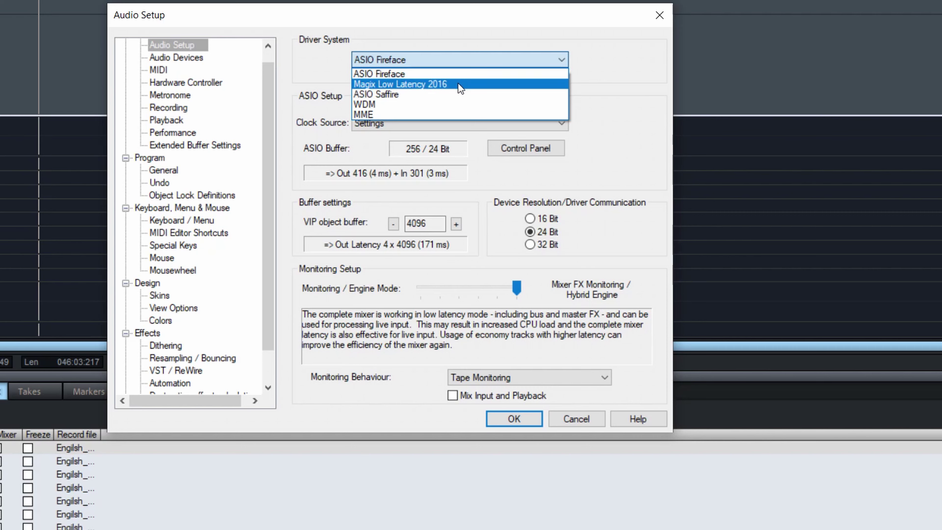
{"action": "left_click", "coordinate": [434, 74]}
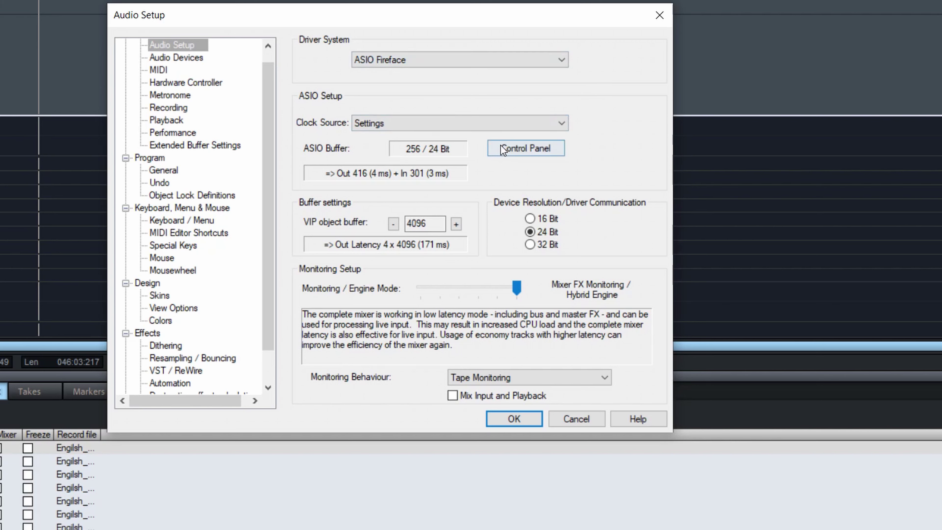
Open the ASIO driver's control panel to review the Fireface settings beside the audio setup, and dismiss it
{"action": "left_click", "coordinate": [528, 148]}
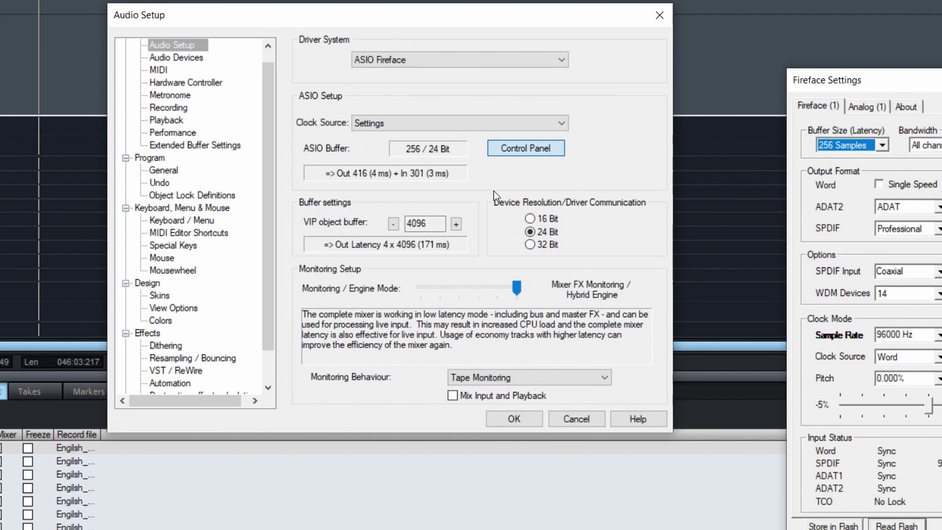
{"action": "left_click_drag", "start_coordinate": [789, 28], "coordinate": [775, 12]}
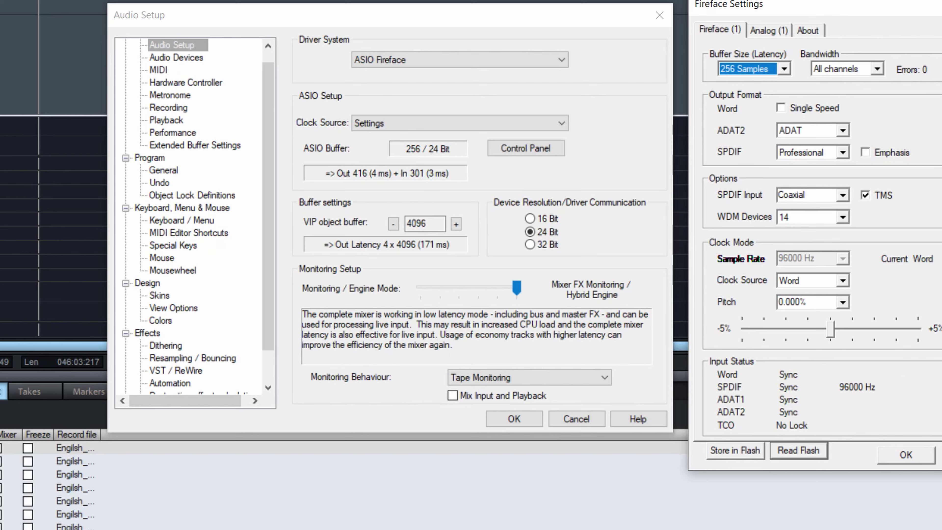
{"action": "left_click", "coordinate": [645, 174]}
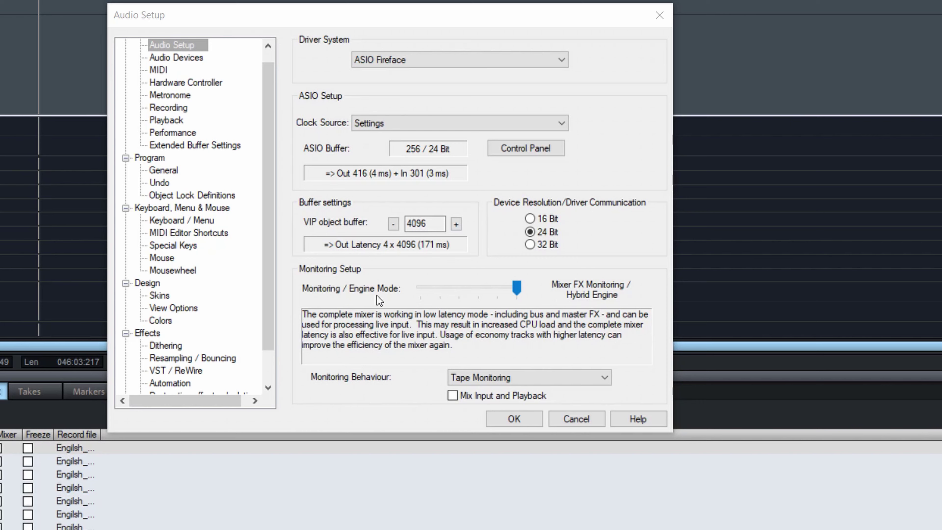
Set the monitoring behaviour to Manual Monitoring in the audio setup
{"action": "left_click", "coordinate": [605, 378]}
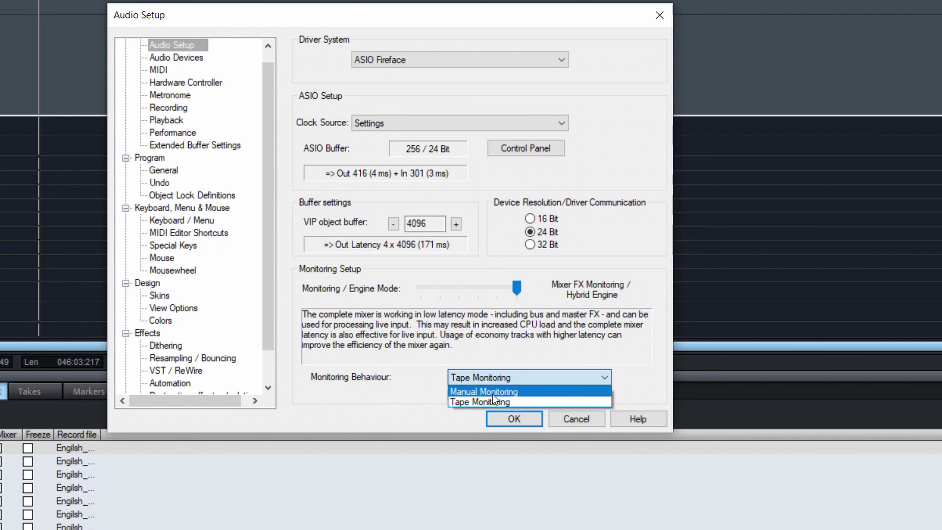
{"action": "left_click", "coordinate": [523, 391]}
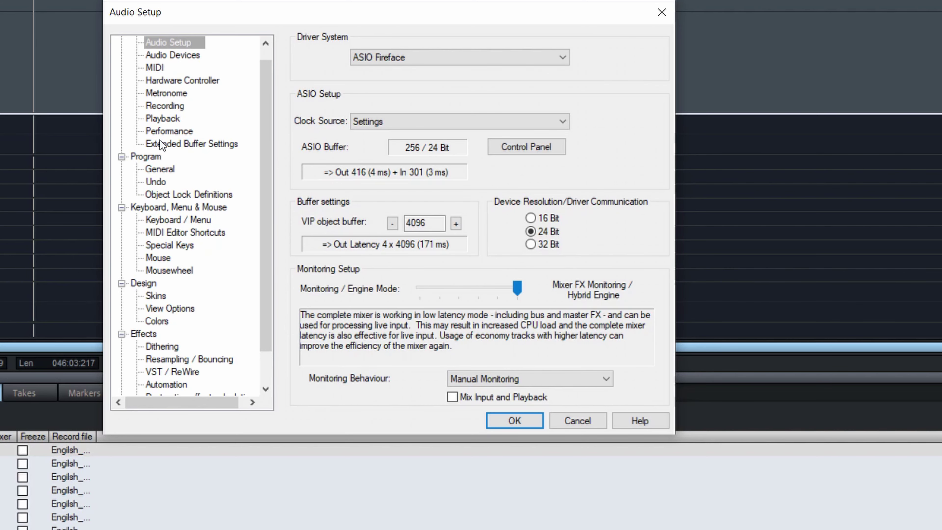
Review the recording devices LA610 11/12, 4-710 13/14 and ISA 17/18, and apply the audio preferences
{"action": "left_click", "coordinate": [165, 55]}
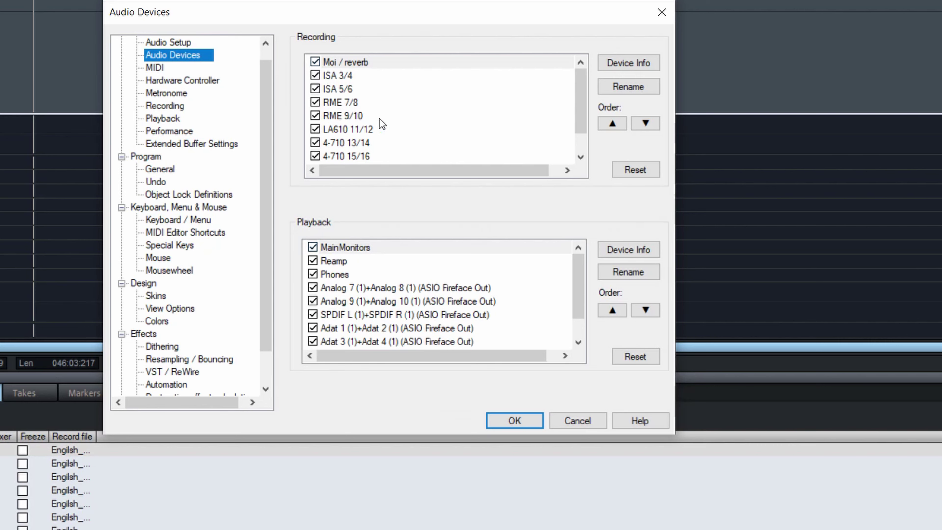
{"action": "left_click", "coordinate": [353, 130]}
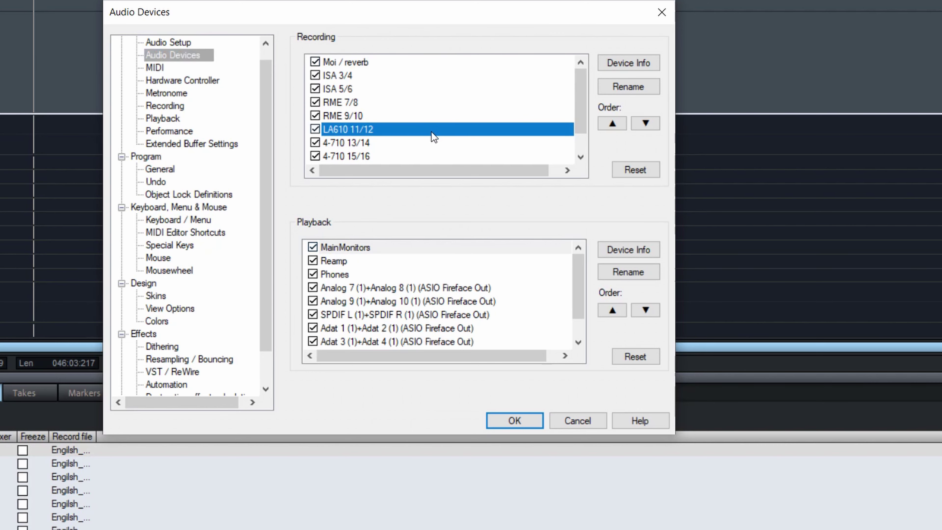
{"action": "scroll", "coordinate": [434, 140], "scroll_direction": "down", "scroll_amount": 1}
{"action": "left_click", "coordinate": [335, 116]}
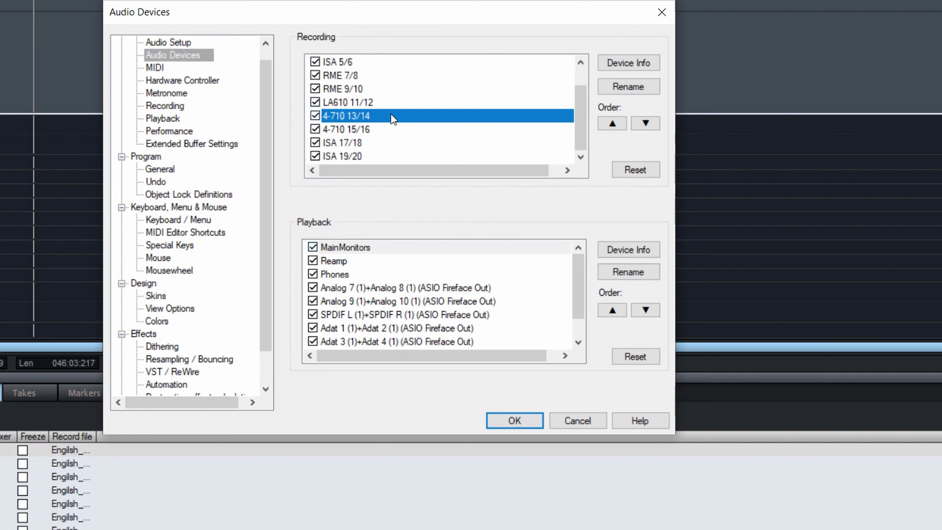
{"action": "left_click", "coordinate": [327, 143]}
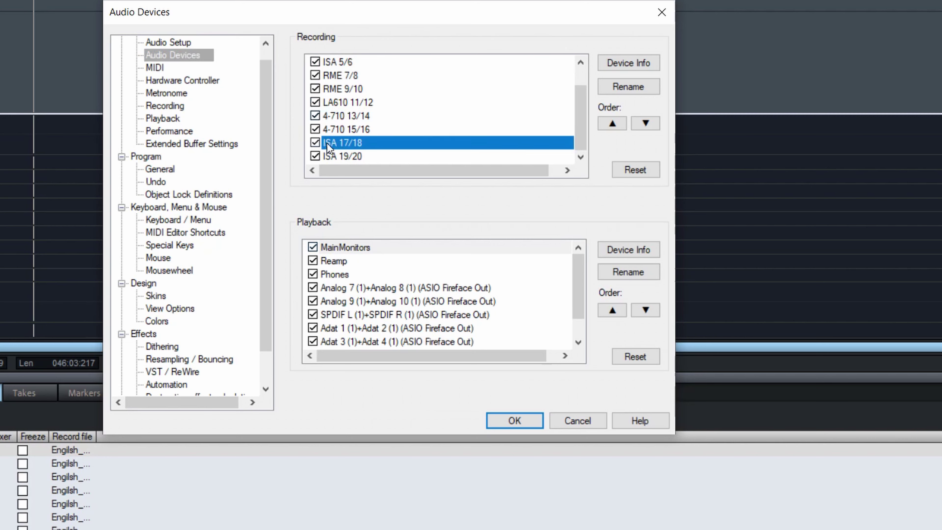
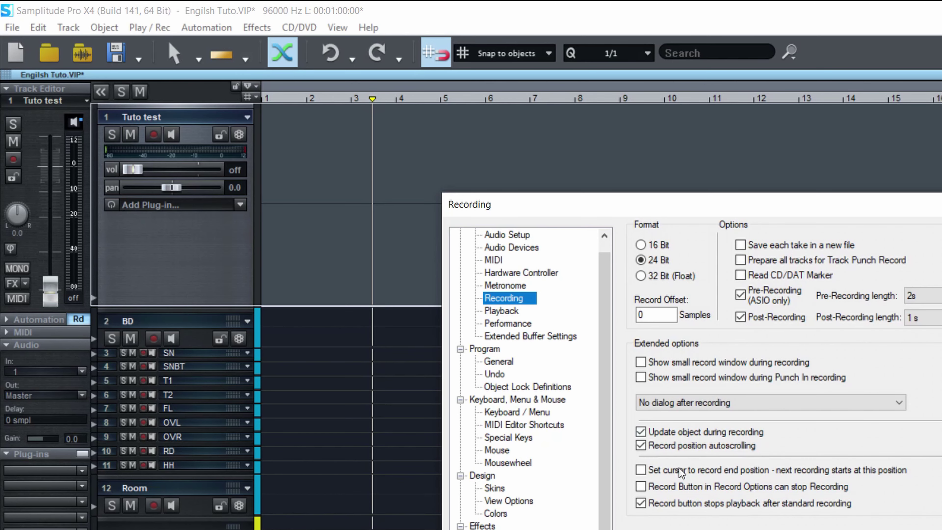
{"action": "key", "text": "Return"}
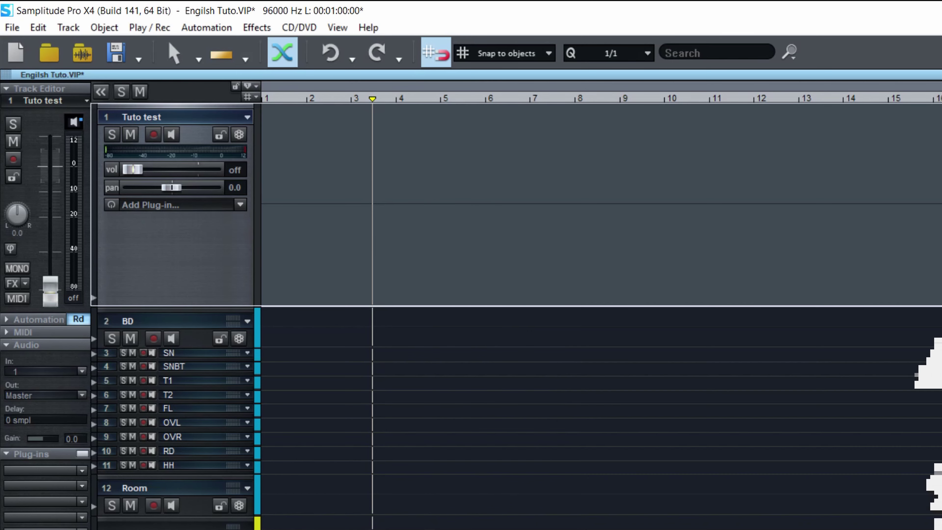
Set the Tuto test track's audio input to Moi / reverb-L and arm the track for recording
{"action": "left_click", "coordinate": [81, 371]}
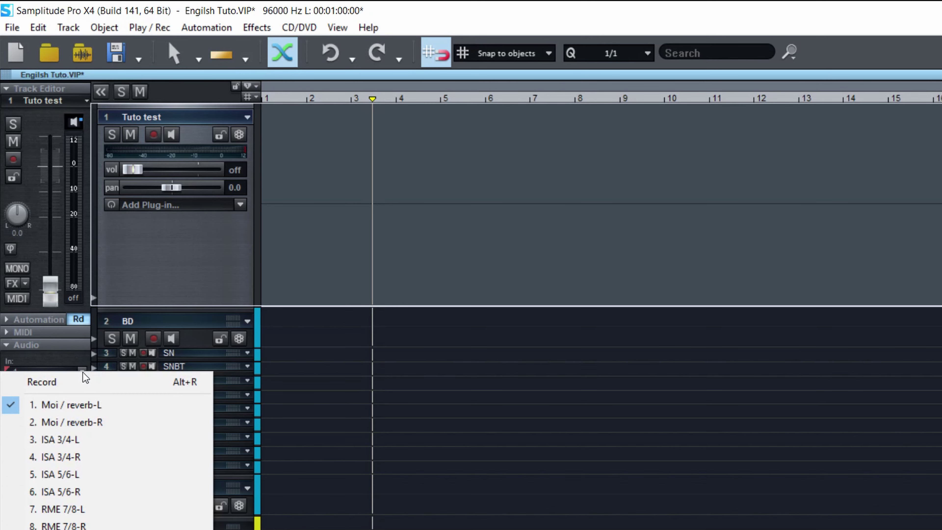
{"action": "left_click", "coordinate": [85, 407]}
{"action": "left_click", "coordinate": [154, 136]}
Start recording on the armed Tuto test track from the beginning of the project
{"action": "key", "text": "Home"}
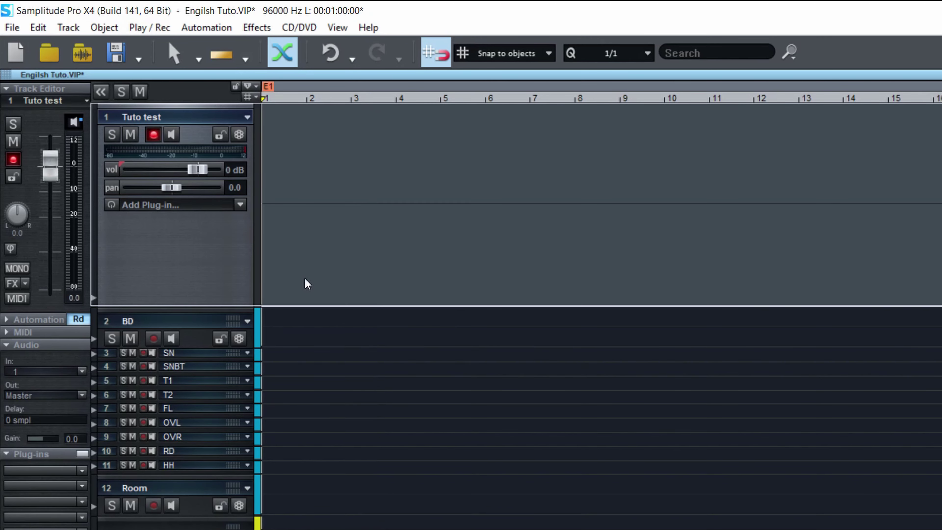
{"action": "key", "text": "r"}
{"action": "key", "text": "r"}
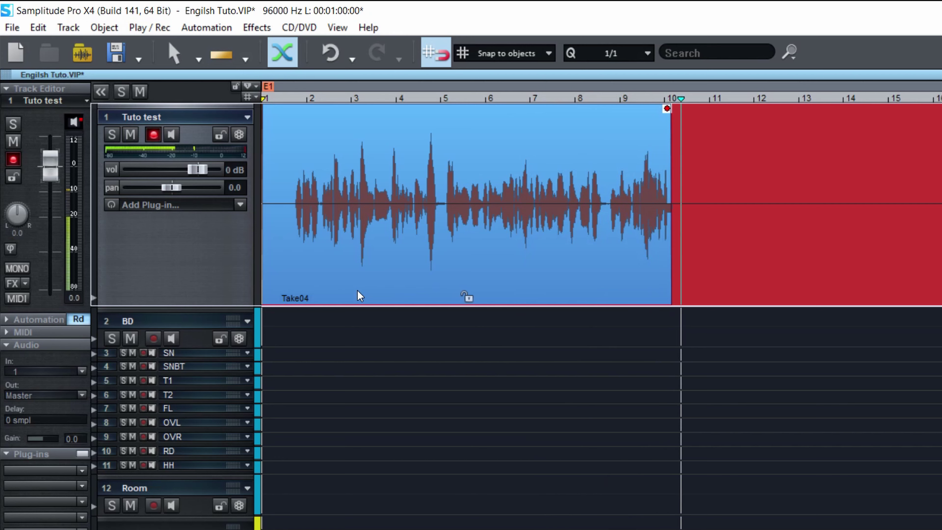
Stop recording on the Tuto test track and play back the take from shortly before its first sound
{"action": "key", "text": "space"}
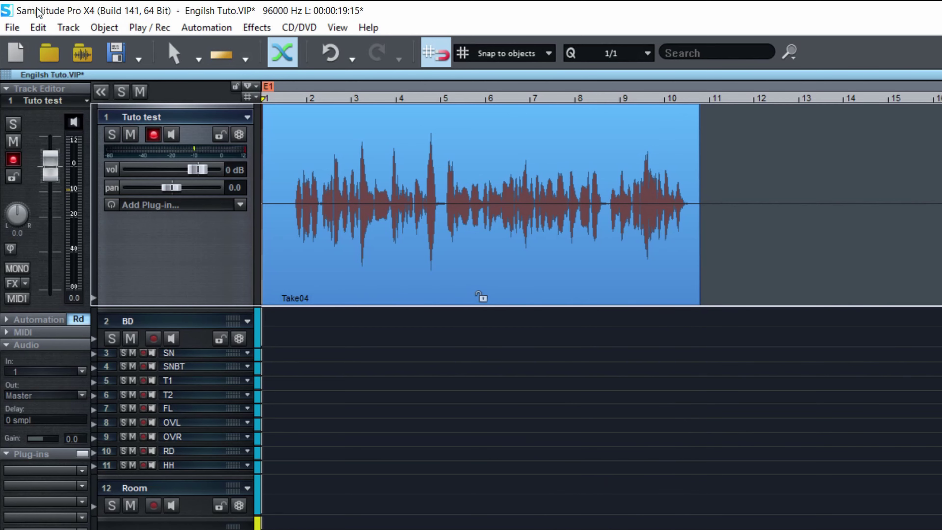
{"action": "left_click", "coordinate": [288, 173]}
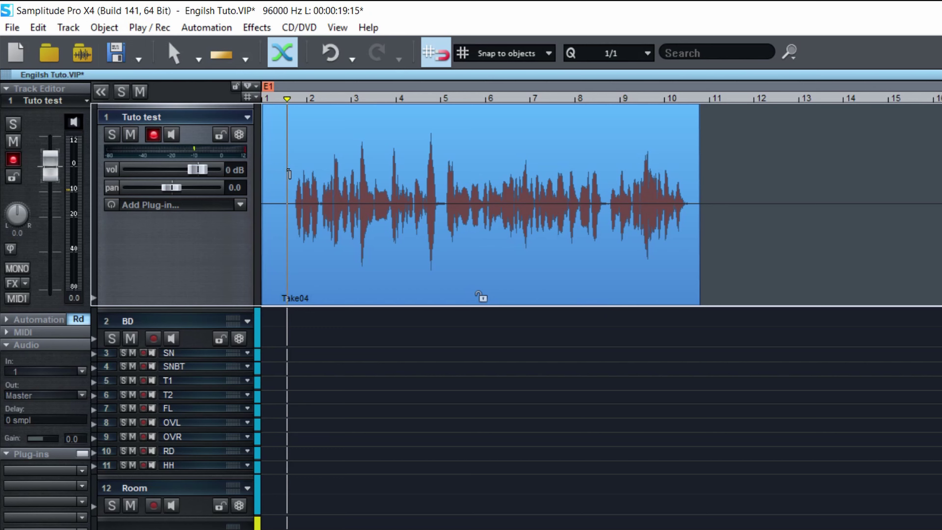
{"action": "key", "text": "space"}
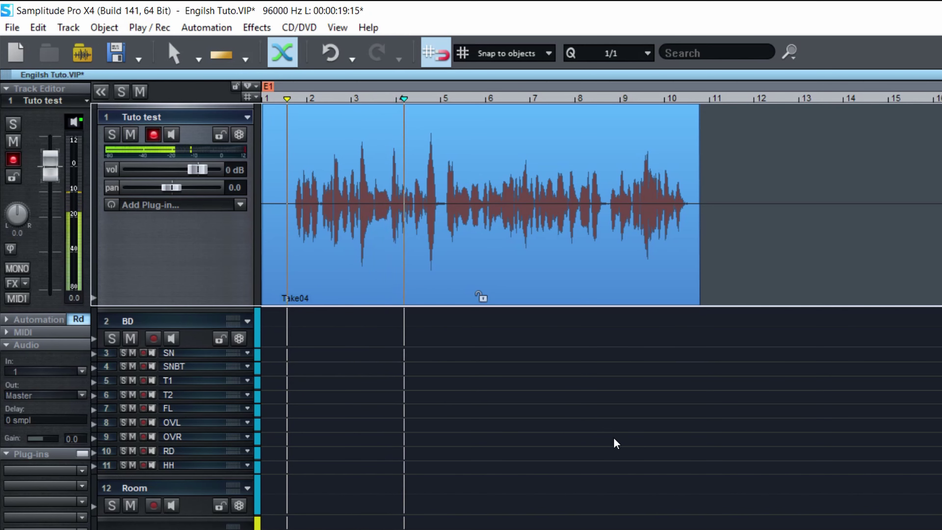
{"action": "key", "text": "space"}
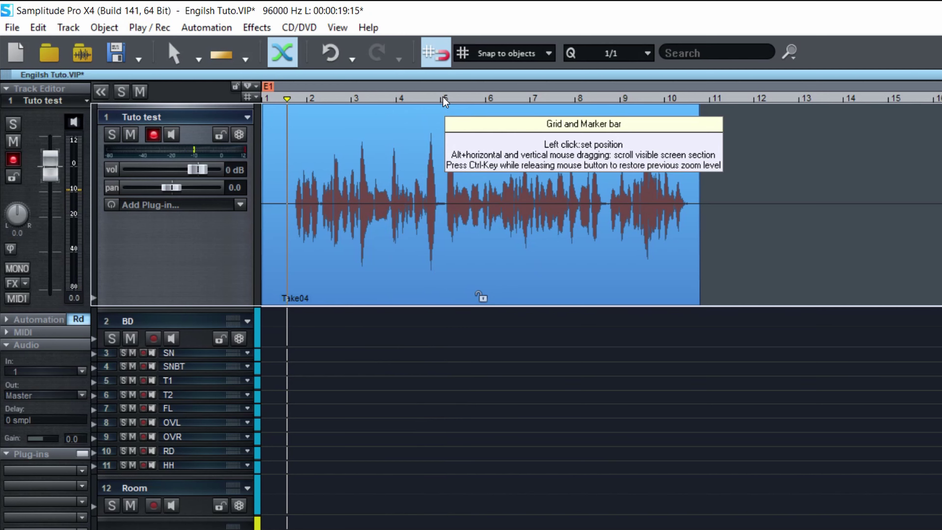
Mark a range from bar 5 to about bar 8.6 and set punch-in and punch-out markers at its start and end
{"action": "mouse_move", "coordinate": [444, 100]}
{"action": "left_mouse_down"}
{"action": "mouse_move", "coordinate": [661, 105]}
{"action": "mouse_move", "coordinate": [698, 97]}
{"action": "mouse_move", "coordinate": [607, 113]}
{"action": "left_mouse_up"}
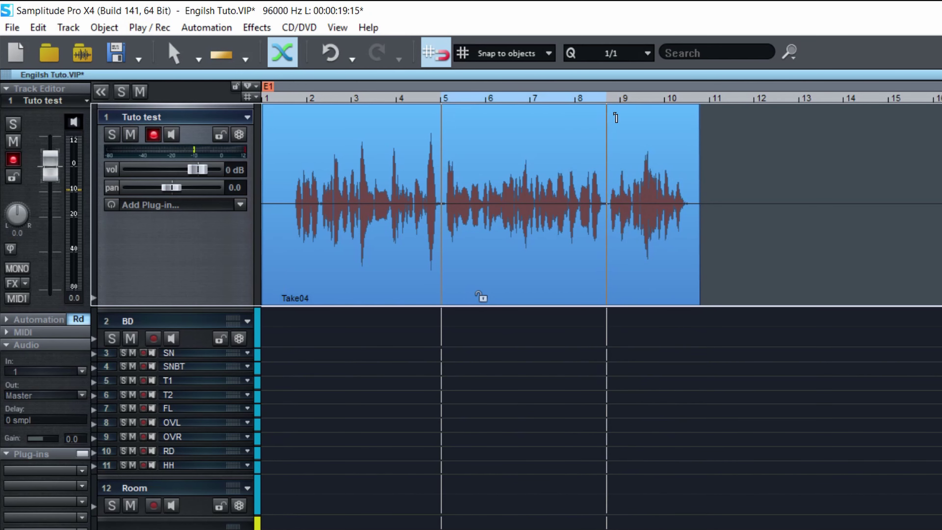
{"action": "right_click", "coordinate": [446, 86]}
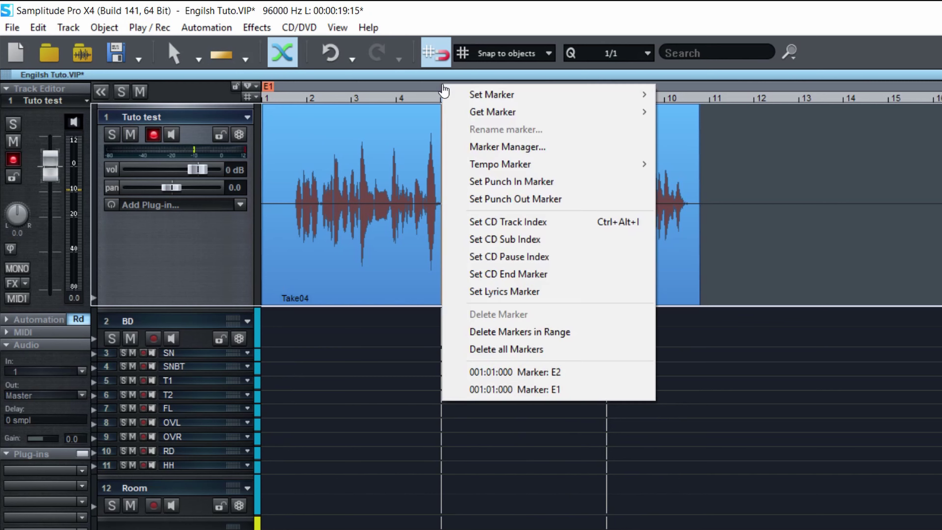
{"action": "left_click", "coordinate": [561, 189]}
{"action": "right_click", "coordinate": [606, 86]}
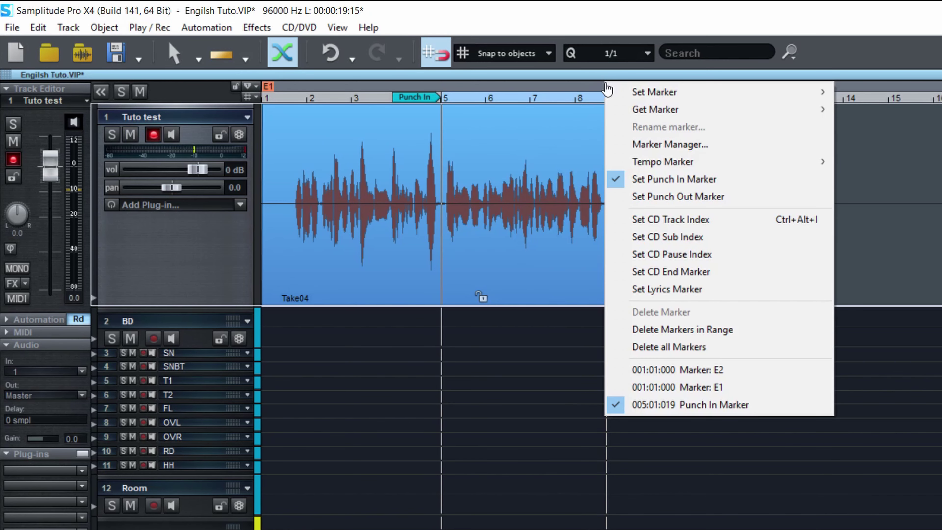
{"action": "left_click", "coordinate": [671, 200]}
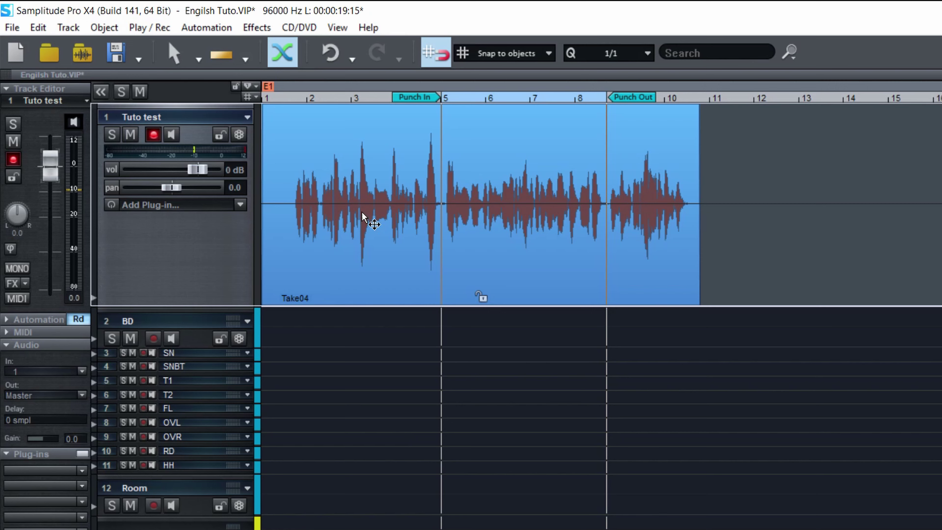
Punch-record a new take between the punch markers, starting playback from just after bar 3, and stop after the punch-out point
{"action": "left_click", "coordinate": [363, 160]}
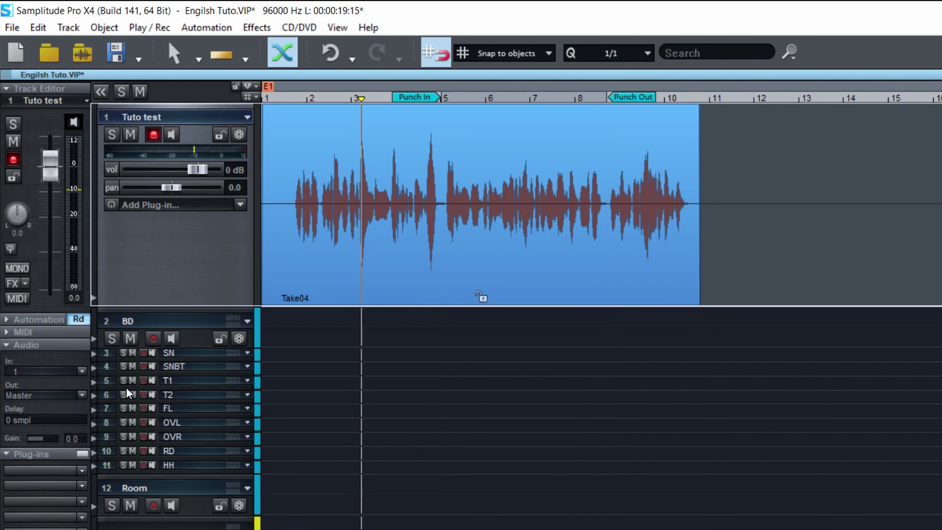
{"action": "key", "text": "r"}
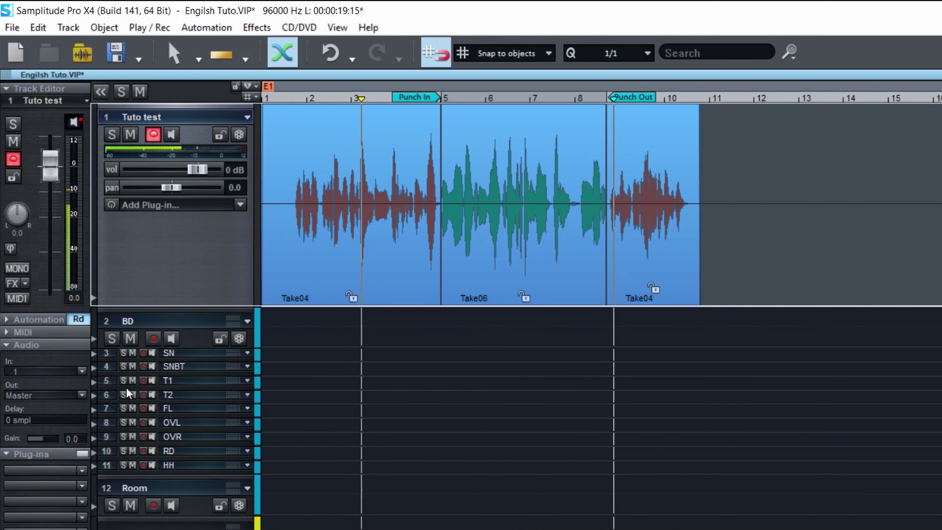
{"action": "key", "text": "space"}
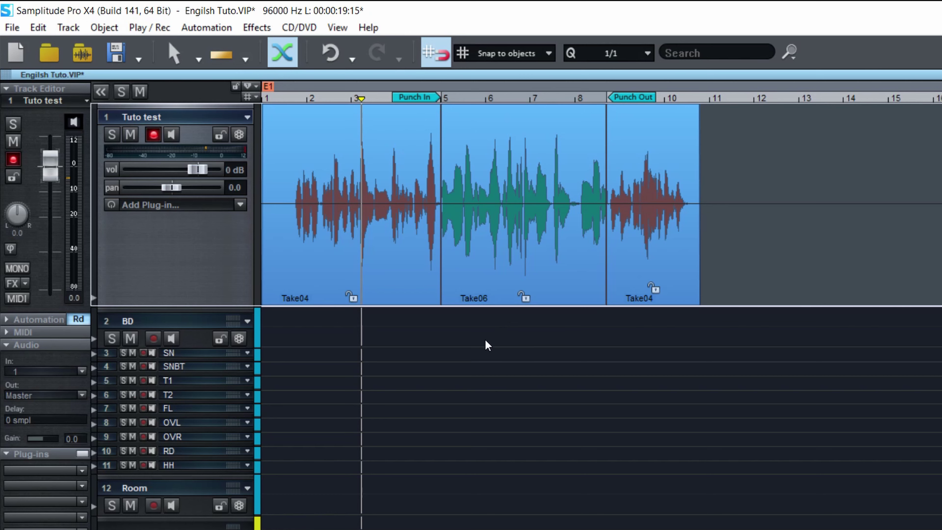
Extend the start of the punched-in Take06 object back to about bar 3.7 and select the closing Take04 object
{"action": "left_click", "coordinate": [466, 288]}
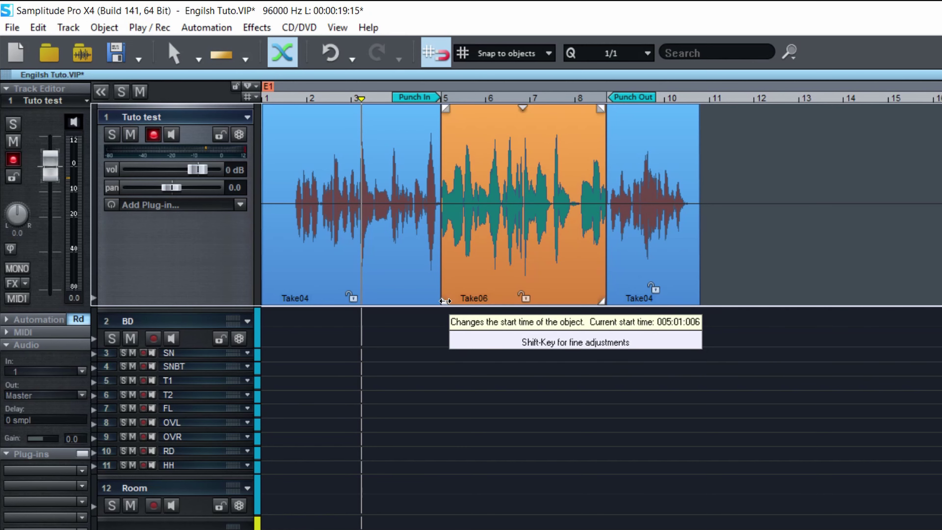
{"action": "left_click_drag", "start_coordinate": [445, 301], "coordinate": [386, 297]}
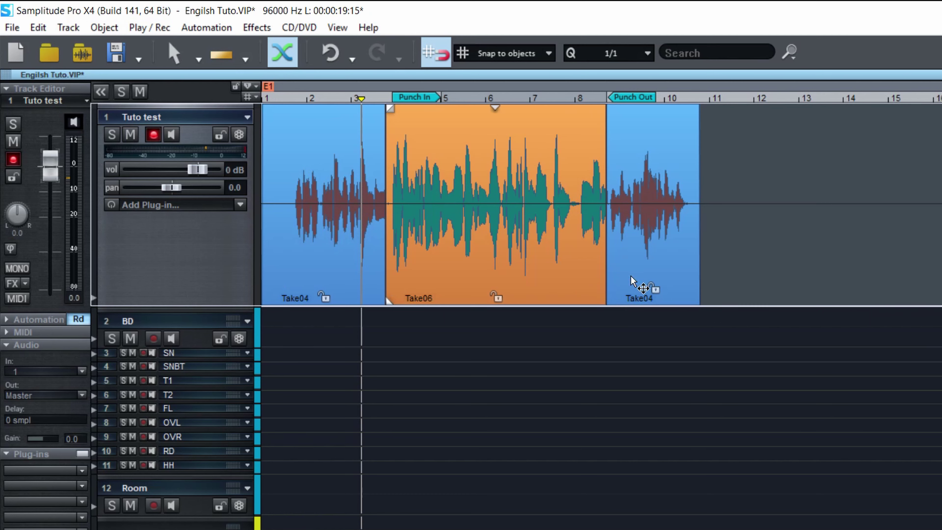
{"action": "mouse_move", "coordinate": [608, 304]}
{"action": "left_mouse_down"}
{"action": "mouse_move", "coordinate": [665, 303]}
{"action": "mouse_move", "coordinate": [587, 301]}
{"action": "mouse_move", "coordinate": [636, 300]}
{"action": "mouse_move", "coordinate": [608, 299]}
{"action": "left_mouse_up"}
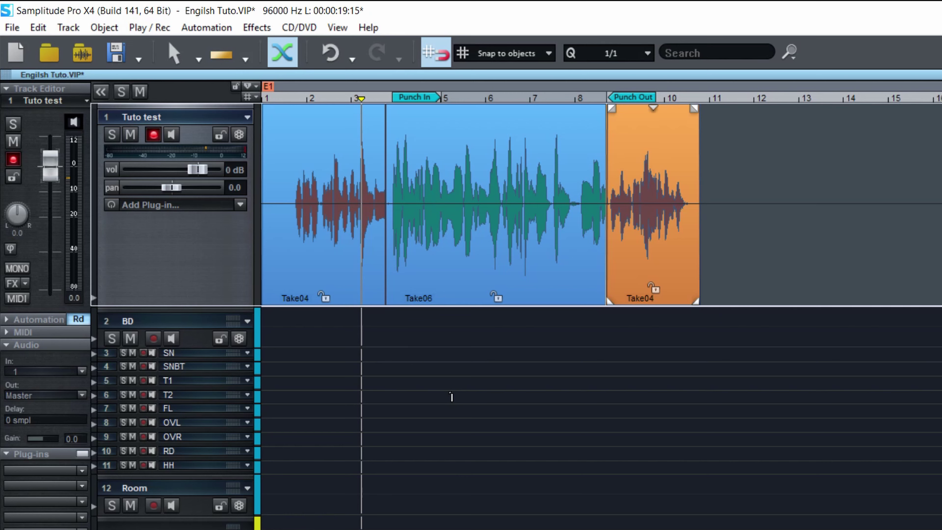
Move the crossfade between the first Take04 and Take06 objects into the silence just before Take06's first sound
{"action": "left_click", "coordinate": [342, 173]}
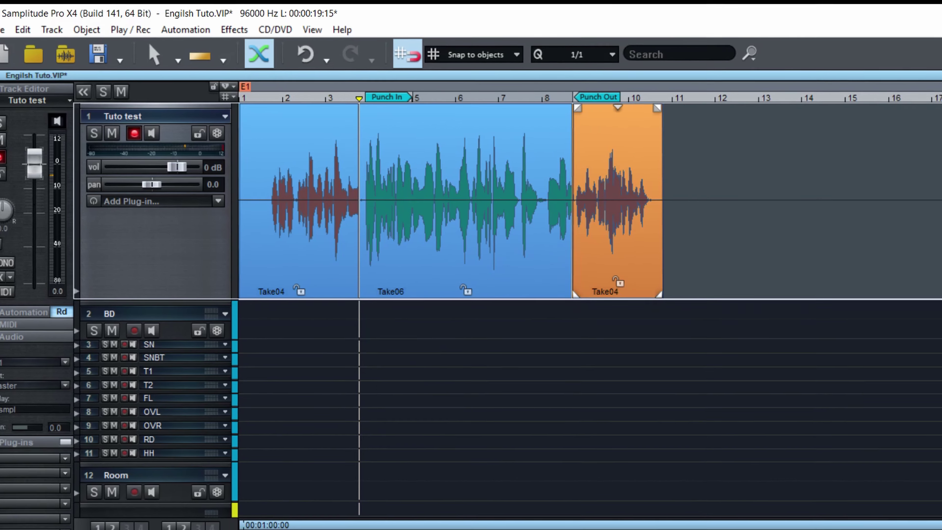
{"action": "left_click", "coordinate": [941, 399]}
{"action": "left_click", "coordinate": [941, 399]}
{"action": "left_click", "coordinate": [941, 399]}
{"action": "left_click", "coordinate": [941, 399]}
{"action": "left_click", "coordinate": [941, 399]}
{"action": "left_click", "coordinate": [941, 399]}
{"action": "left_click", "coordinate": [941, 399]}
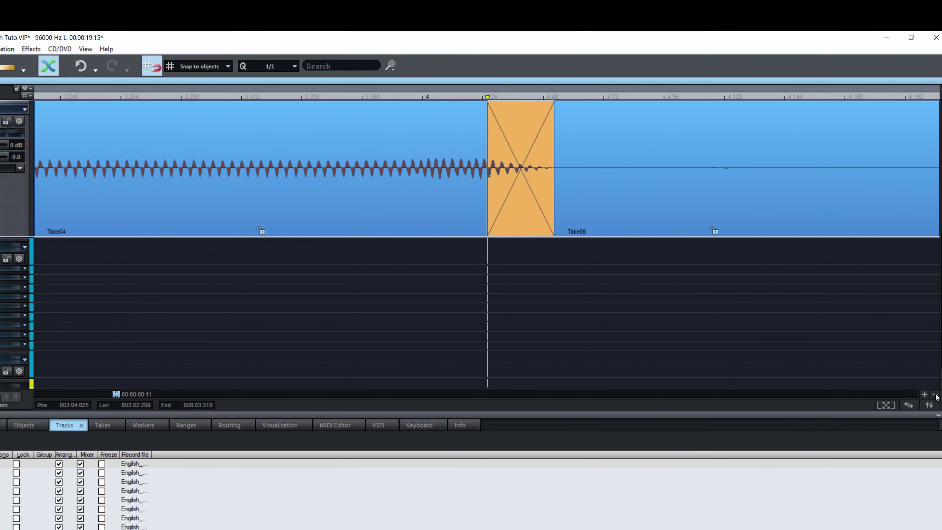
{"action": "left_click", "coordinate": [935, 394]}
{"action": "left_click", "coordinate": [935, 394]}
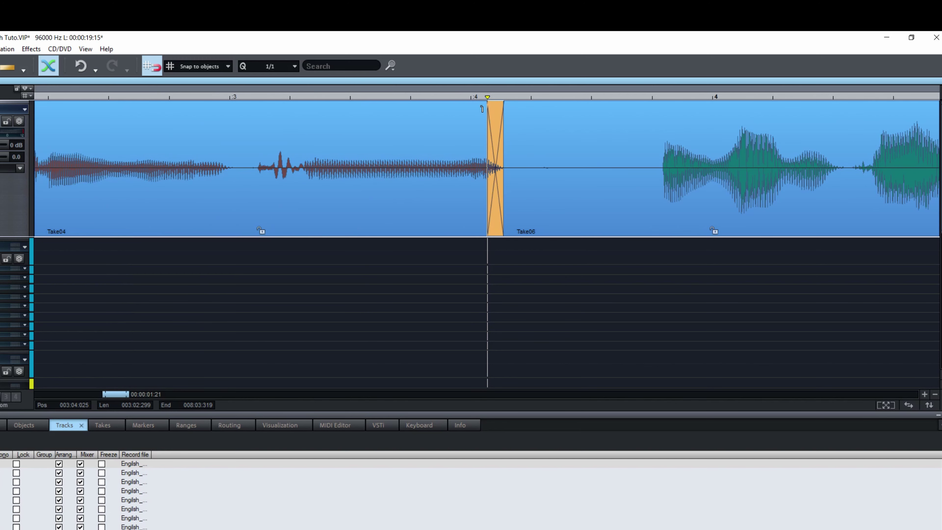
{"action": "left_click", "coordinate": [521, 233]}
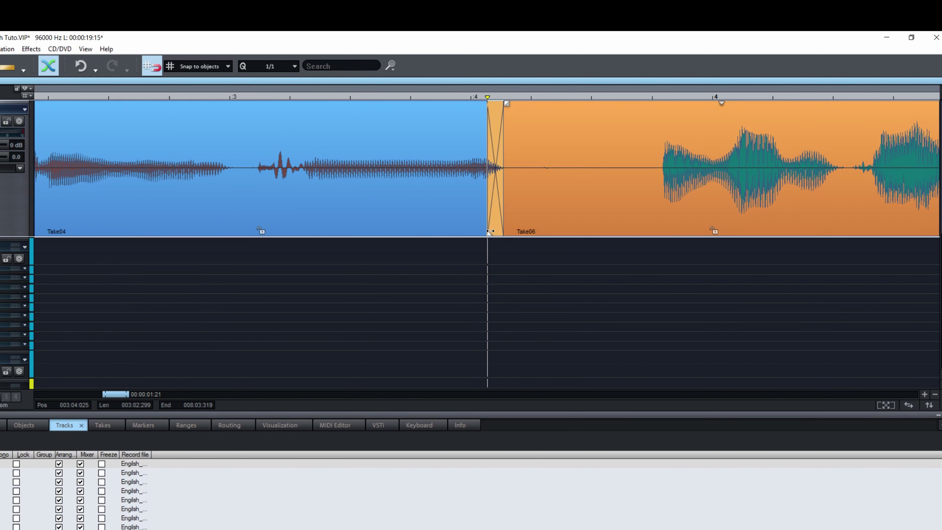
{"action": "left_click_drag", "start_coordinate": [490, 231], "coordinate": [579, 255]}
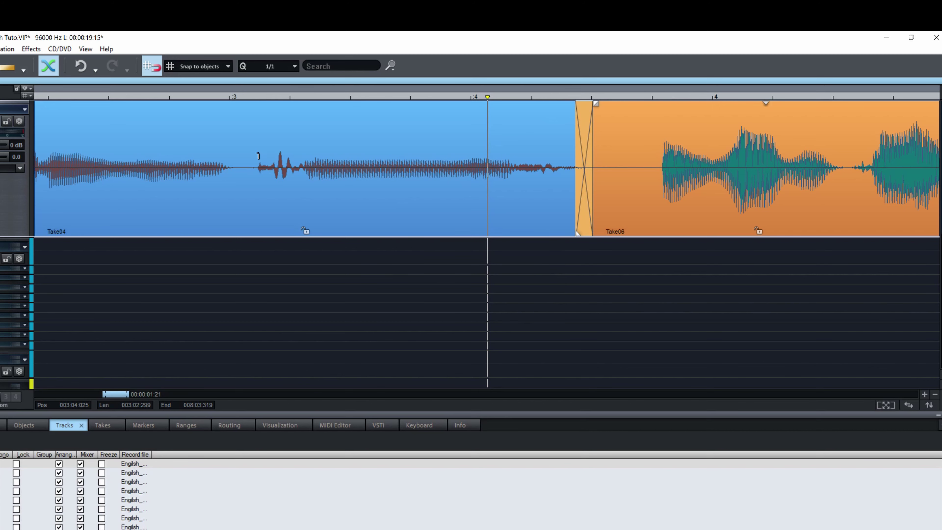
{"action": "left_click", "coordinate": [250, 144]}
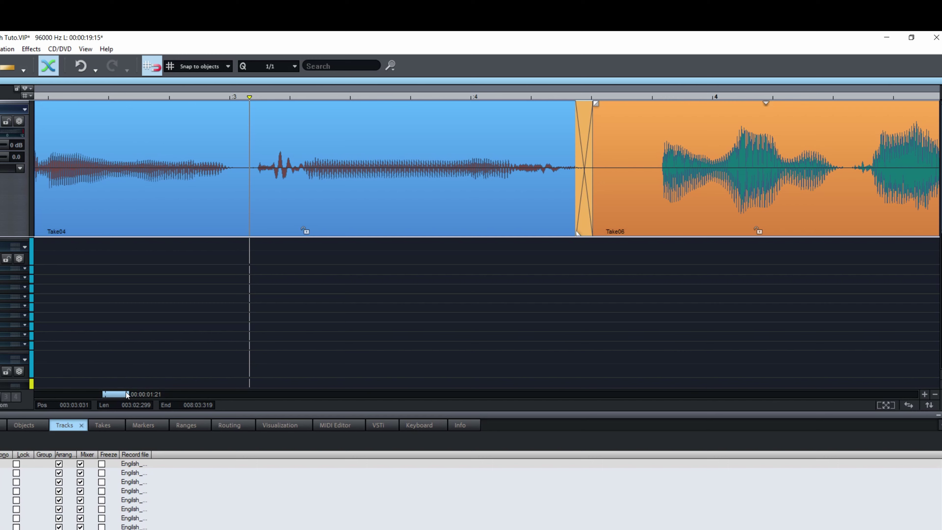
{"action": "left_click_drag", "start_coordinate": [125, 392], "coordinate": [383, 393]}
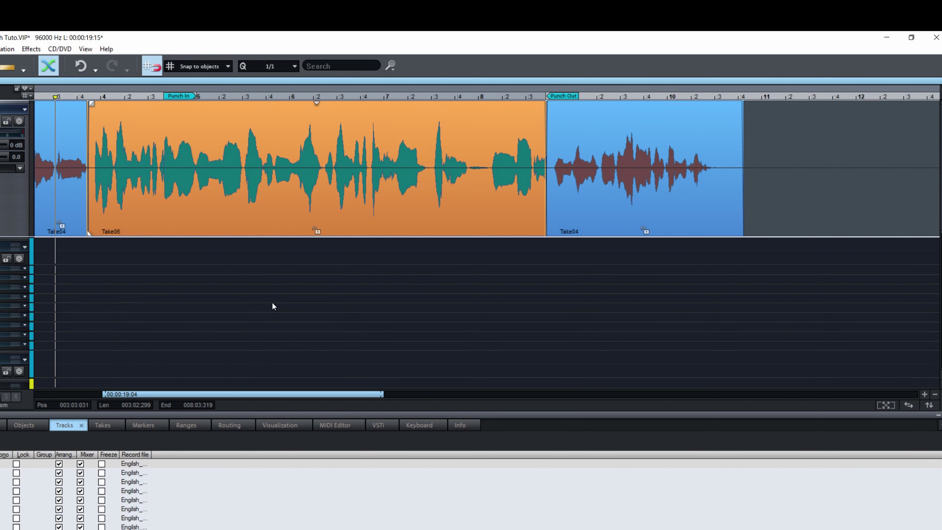
Review the recording, playback and performance preferences, including pre- and post-recording, autoscroll and the maximum number of CPUs
{"action": "key", "text": "y"}
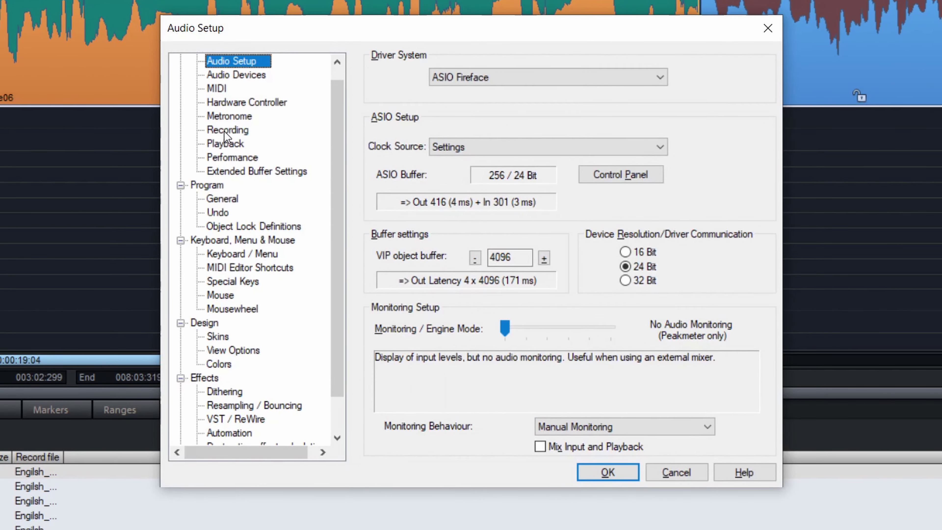
{"action": "left_click", "coordinate": [226, 167]}
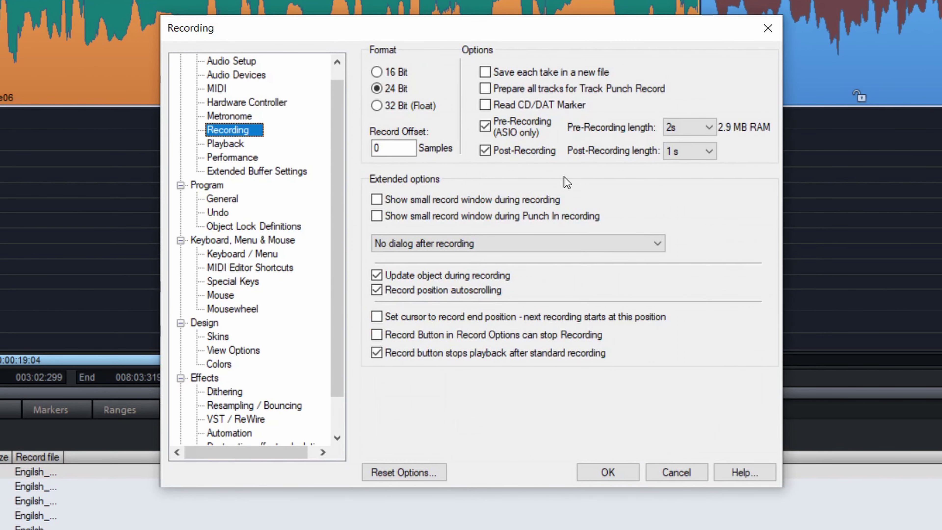
{"action": "left_click", "coordinate": [233, 145]}
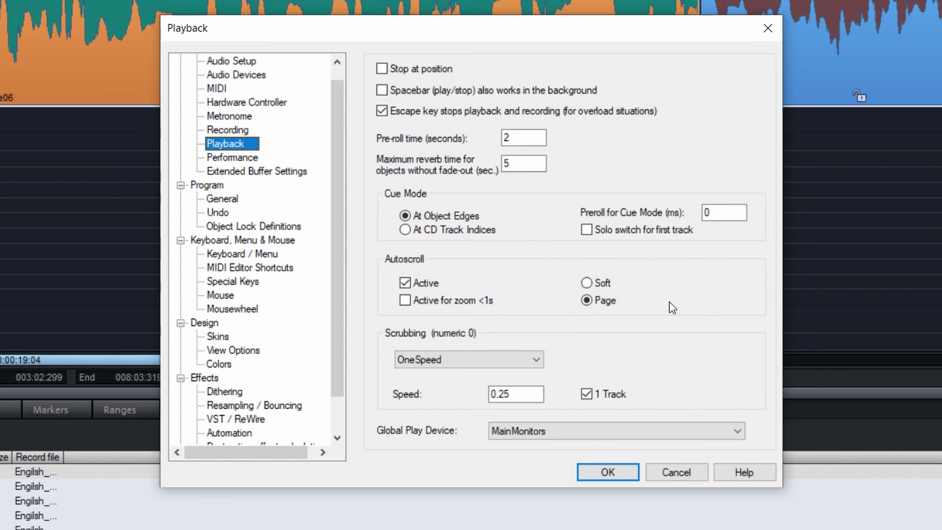
{"action": "left_click", "coordinate": [247, 158]}
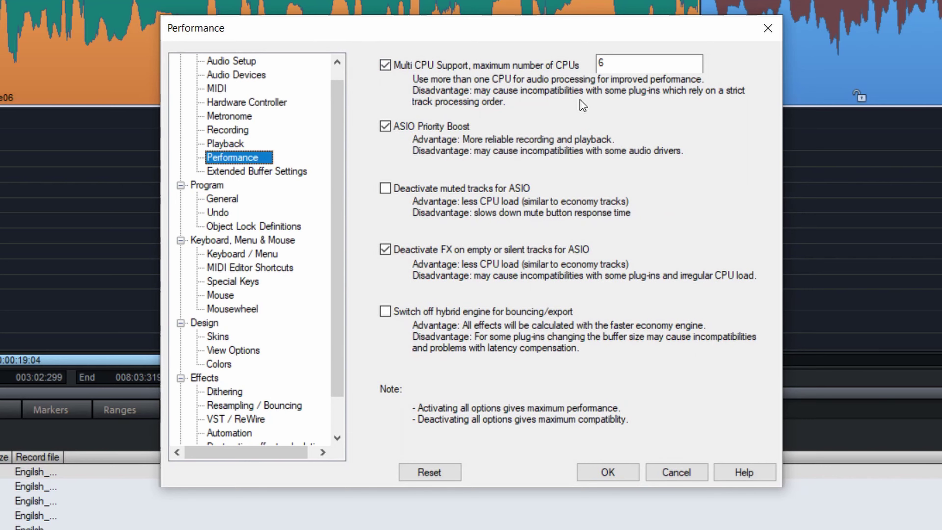
{"action": "double_click", "coordinate": [640, 63]}
{"action": "left_click", "coordinate": [627, 63]}
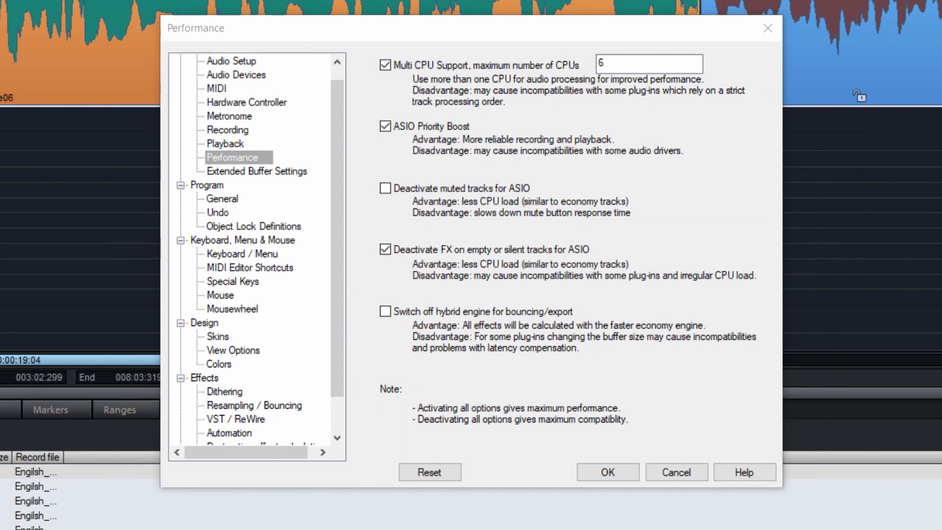
Bring the OBS window into view over the performance preferences and move it back out of view
{"action": "left_click_drag", "start_coordinate": [941, 2], "coordinate": [585, 2]}
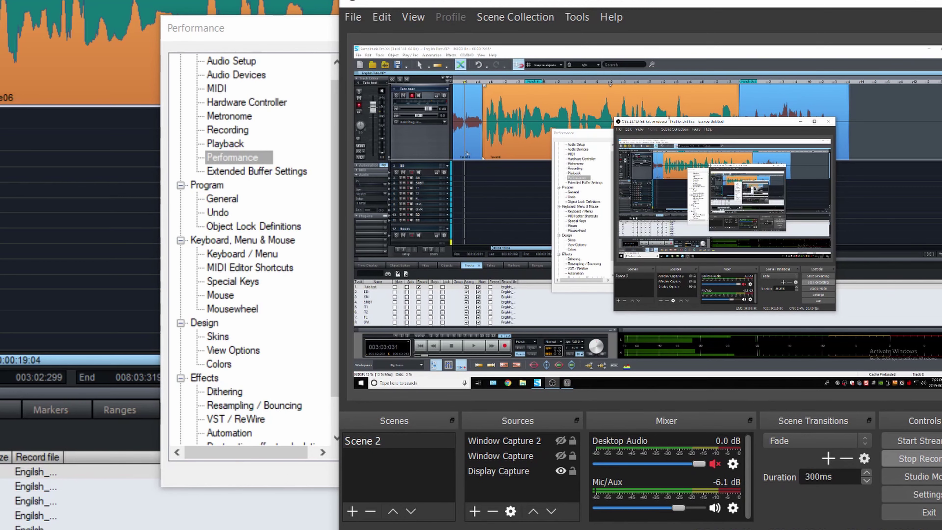
{"action": "left_click_drag", "start_coordinate": [599, 4], "coordinate": [941, 0]}
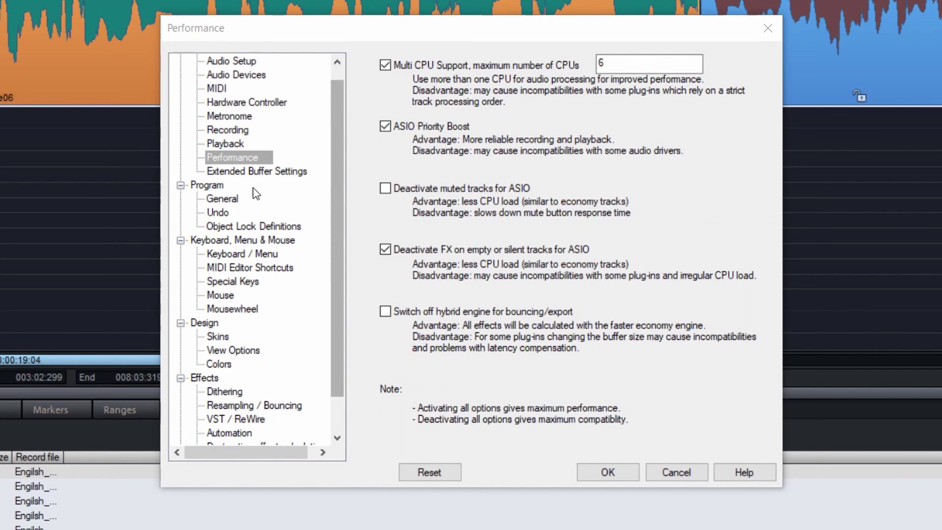
Review the extended buffer, general program, undo and object lock preferences, including the number of undo steps for virtual actions
{"action": "left_click", "coordinate": [256, 176]}
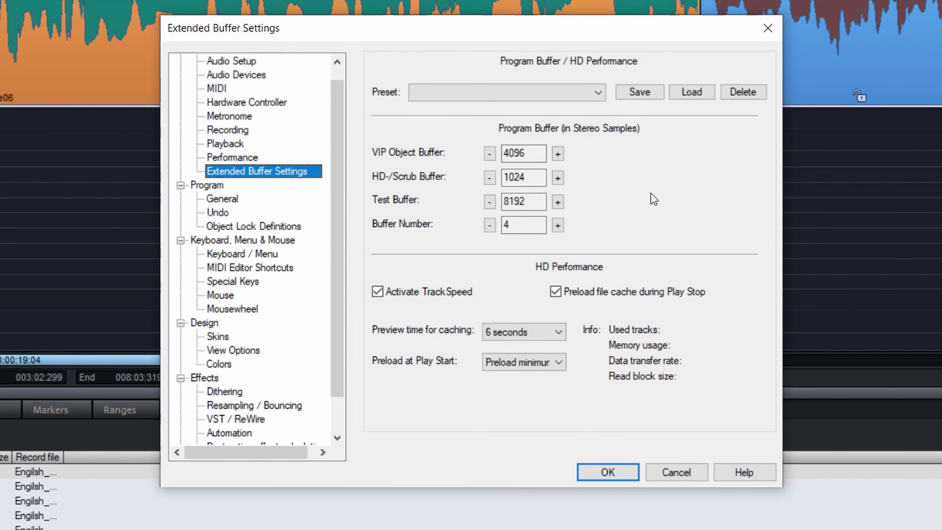
{"action": "left_click", "coordinate": [225, 199]}
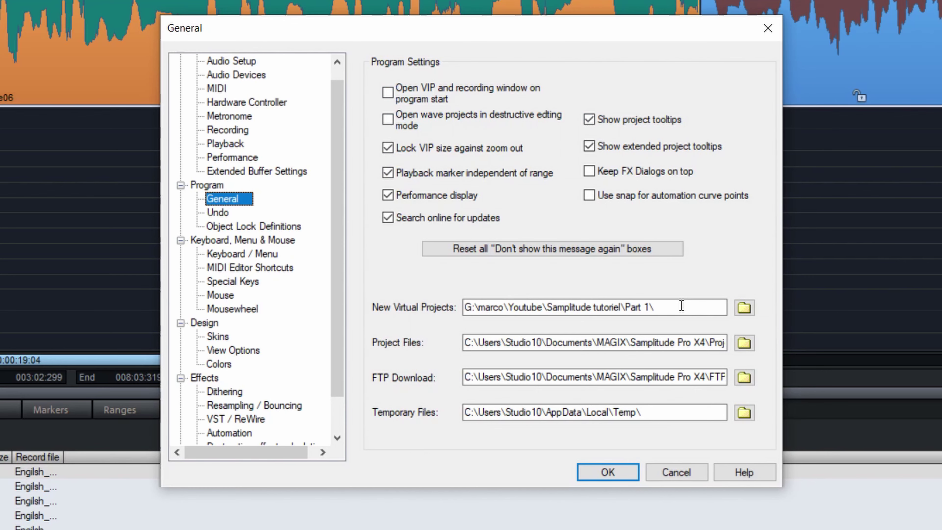
{"action": "left_click", "coordinate": [217, 212]}
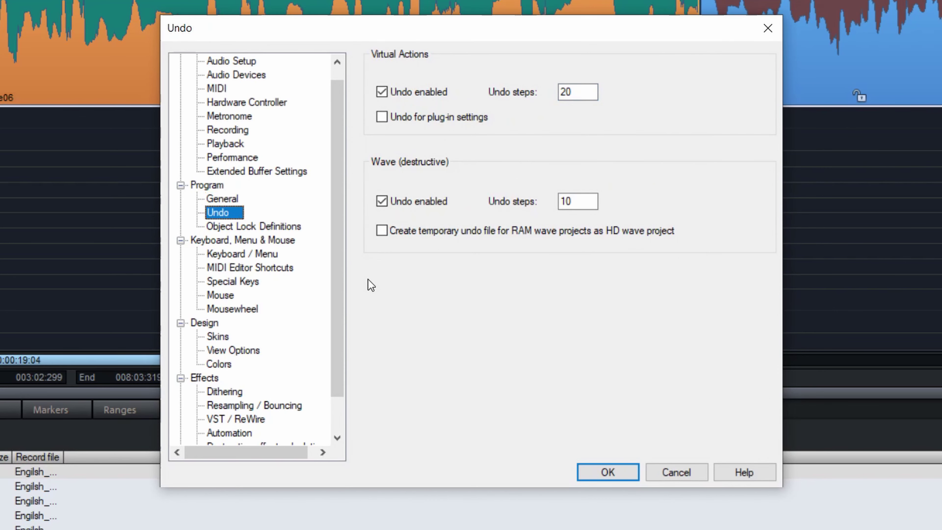
{"action": "double_click", "coordinate": [580, 92]}
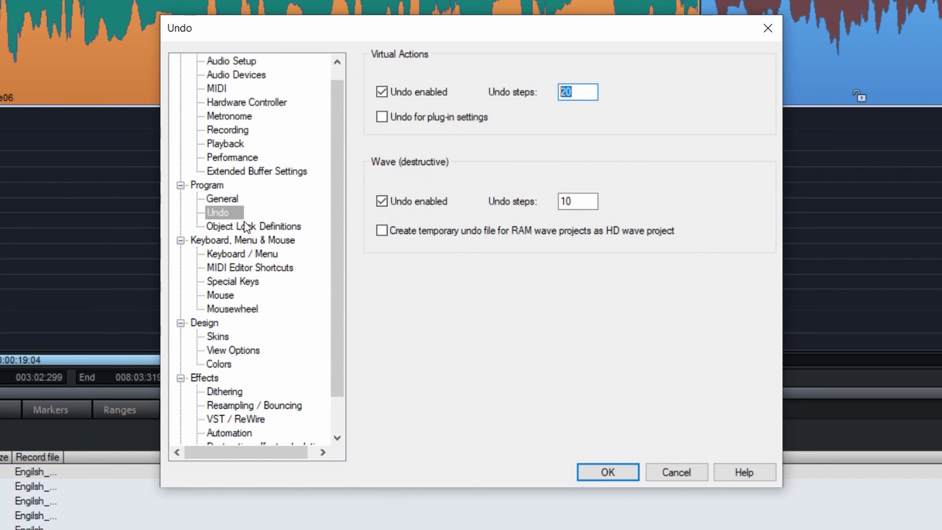
{"action": "left_click", "coordinate": [256, 226]}
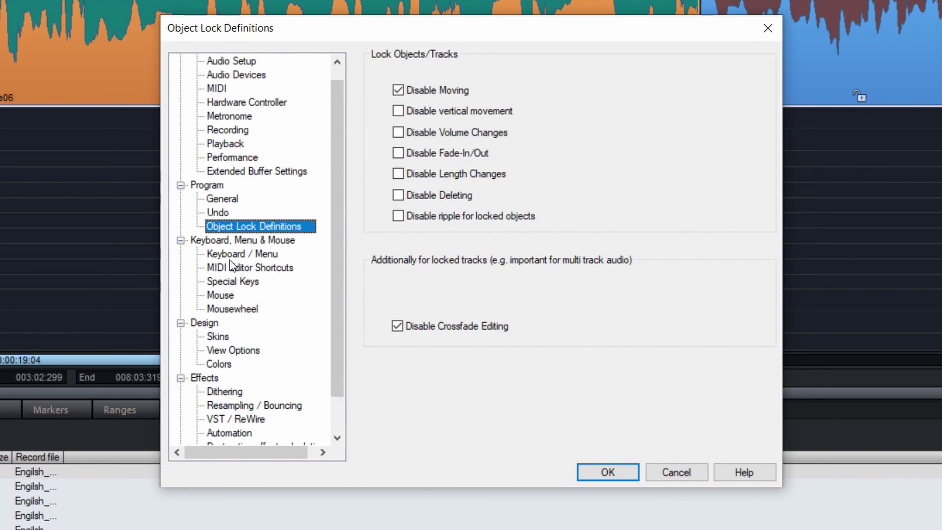
Review the keyboard and menu shortcuts under File and Edit, including Paste, and the MIDI editor shortcuts, and close the preferences
{"action": "left_click", "coordinate": [239, 253]}
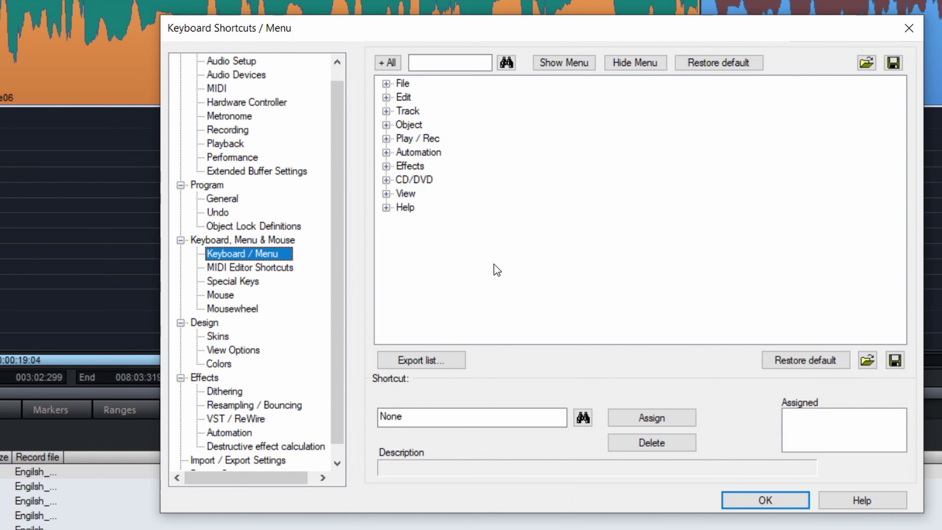
{"action": "left_click", "coordinate": [385, 84]}
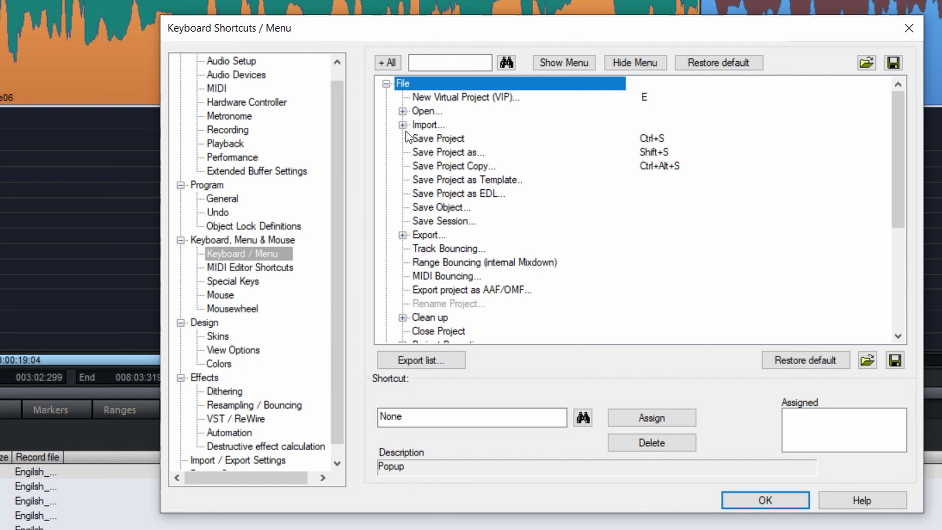
{"action": "scroll", "coordinate": [606, 271], "scroll_direction": "down", "scroll_amount": 5}
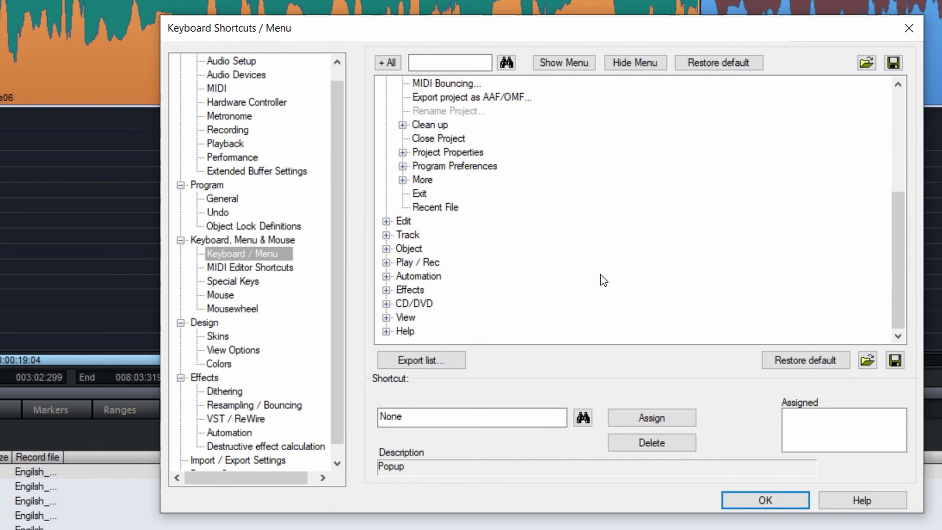
{"action": "double_click", "coordinate": [401, 221]}
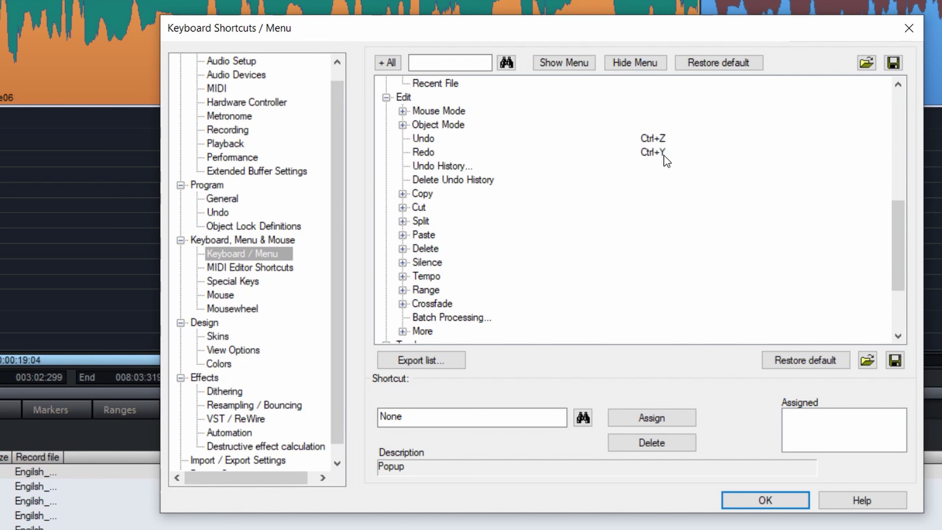
{"action": "left_click", "coordinate": [402, 235]}
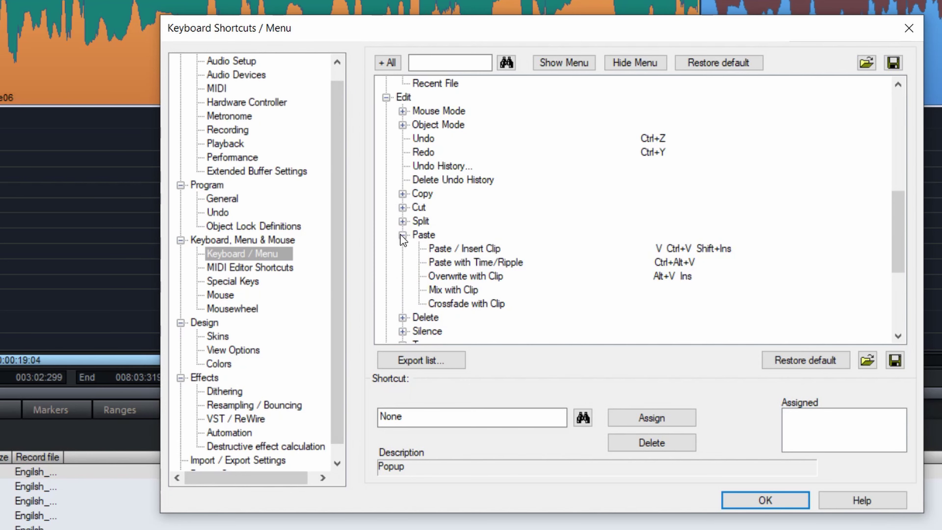
{"action": "left_click", "coordinate": [402, 235]}
{"action": "scroll", "coordinate": [601, 257], "scroll_direction": "up", "scroll_amount": 7}
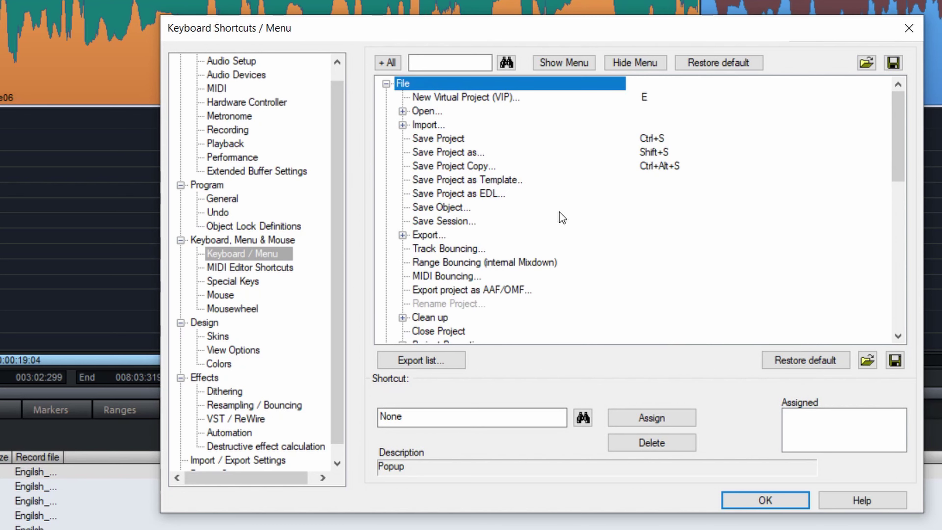
{"action": "left_click", "coordinate": [303, 269]}
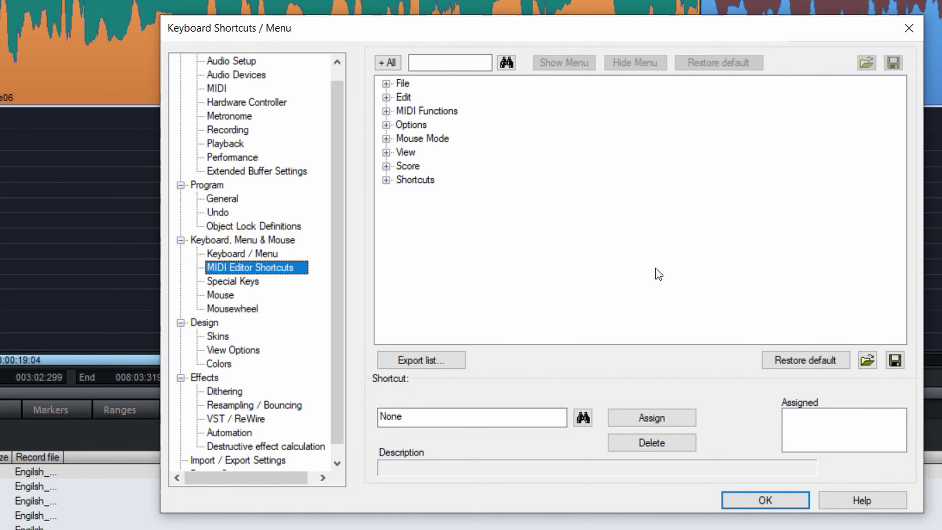
{"action": "left_click", "coordinate": [768, 500]}
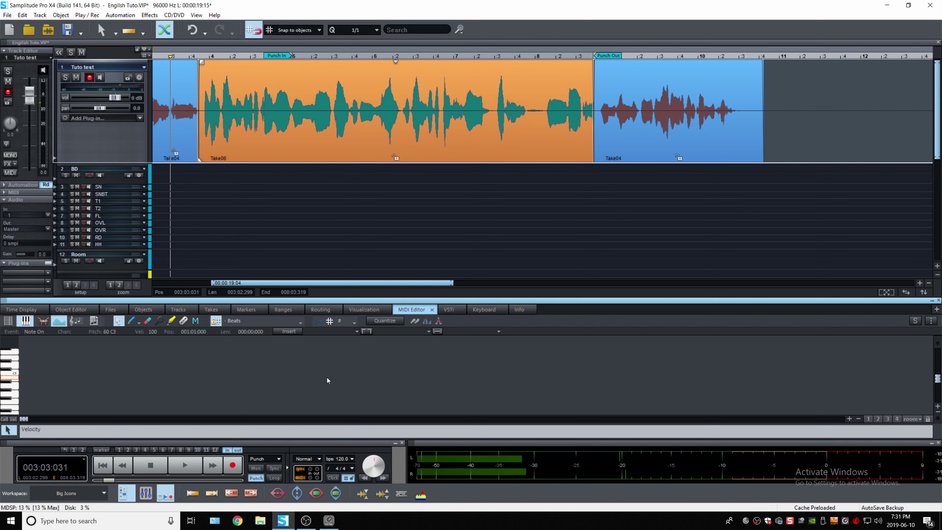
Reopen the preferences and review the special keys, mouse options and mousewheel assignments
{"action": "key", "text": "y"}
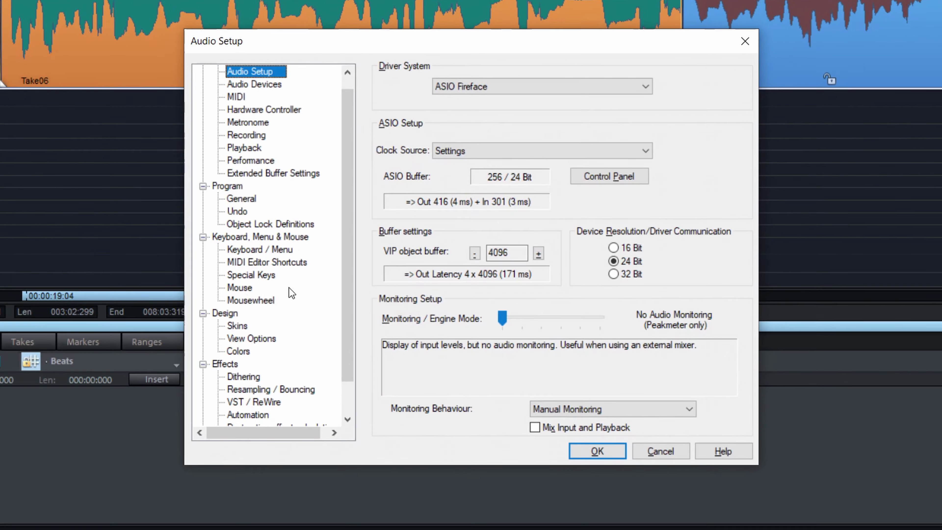
{"action": "left_click", "coordinate": [331, 271]}
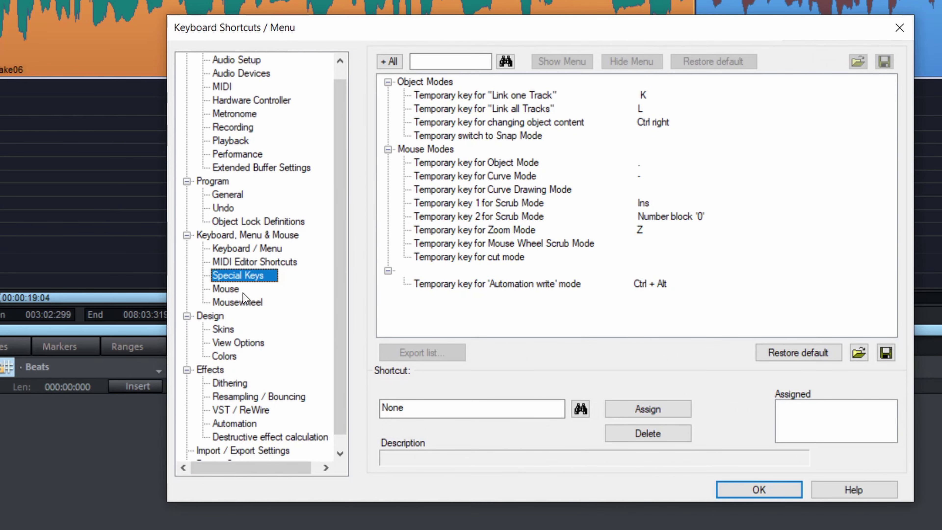
{"action": "left_click", "coordinate": [222, 288]}
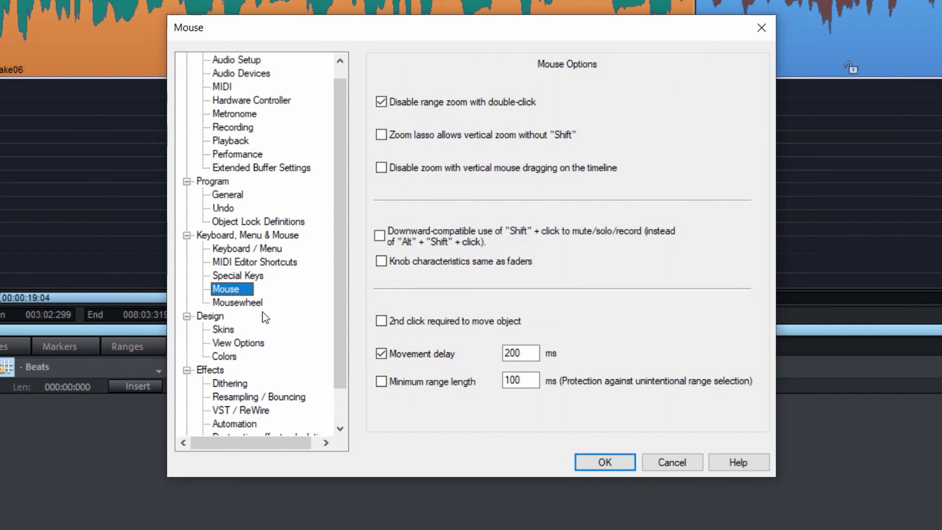
{"action": "left_click", "coordinate": [246, 303]}
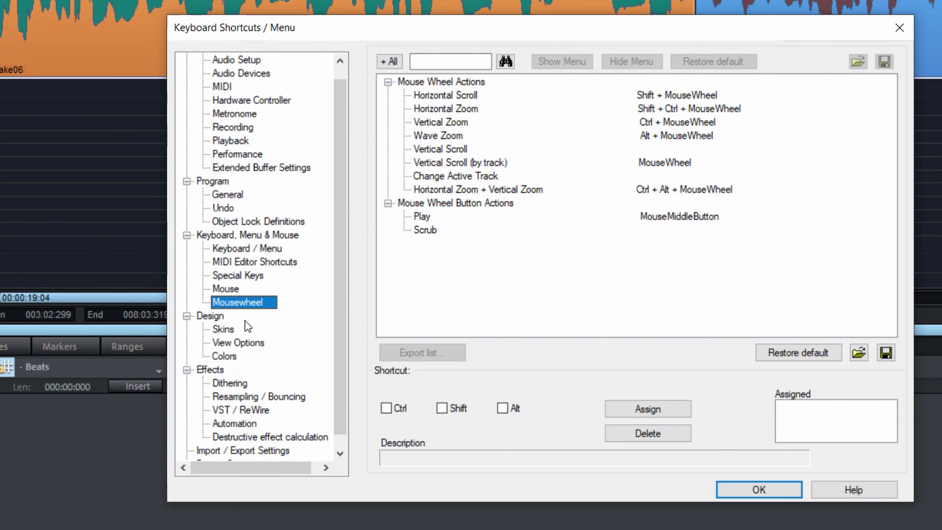
Review the skins, view options, colors, effects and general project options, and cancel out of the settings
{"action": "left_click", "coordinate": [219, 330]}
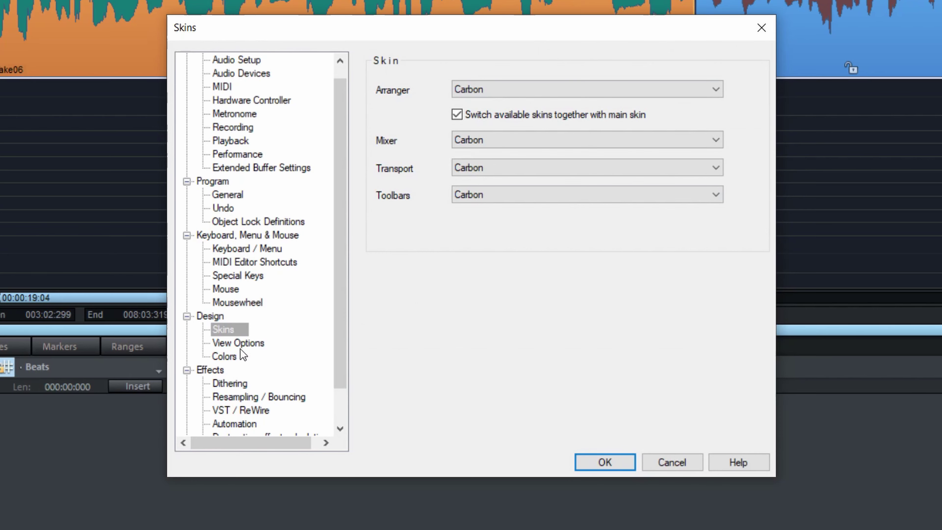
{"action": "left_click", "coordinate": [249, 343]}
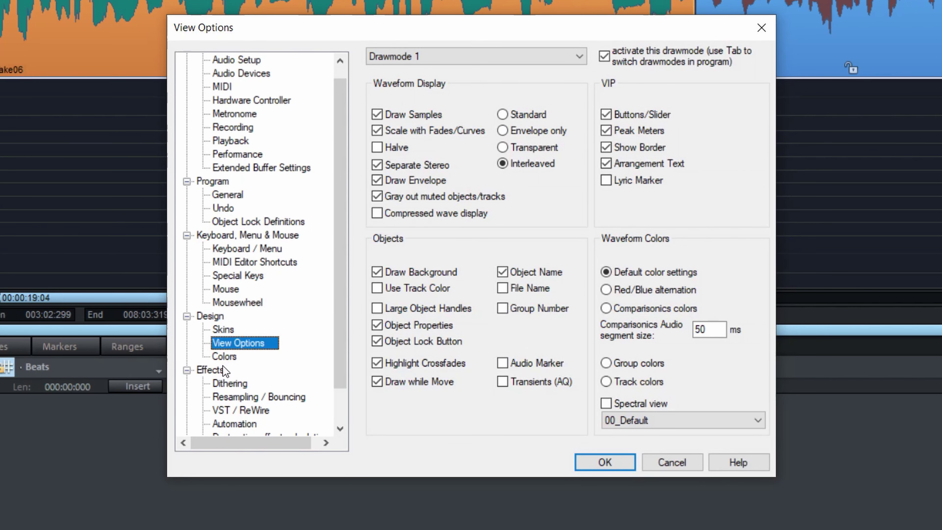
{"action": "left_click", "coordinate": [223, 357]}
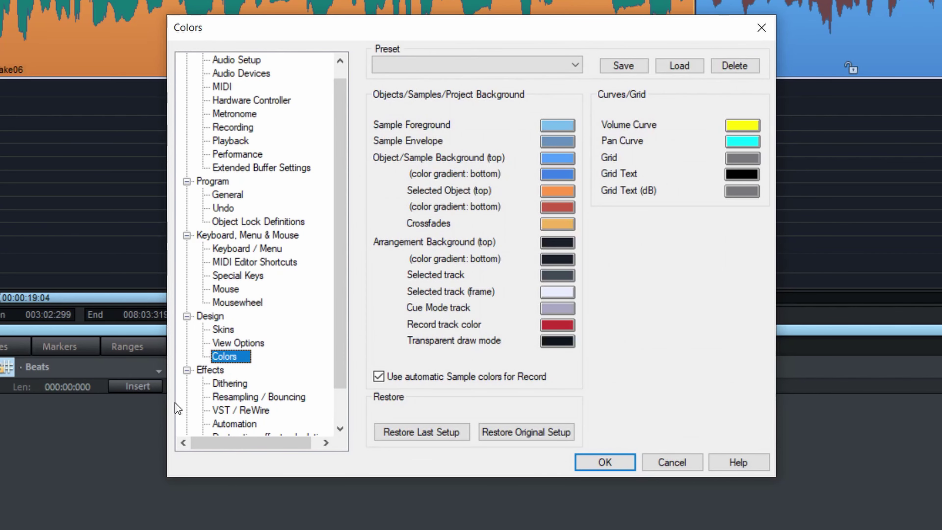
{"action": "scroll", "coordinate": [289, 386], "scroll_direction": "down", "scroll_amount": 1}
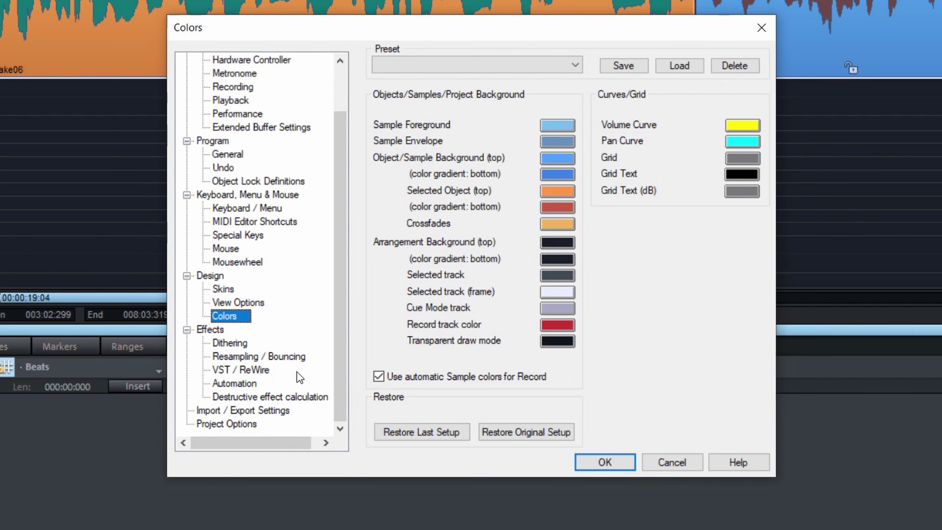
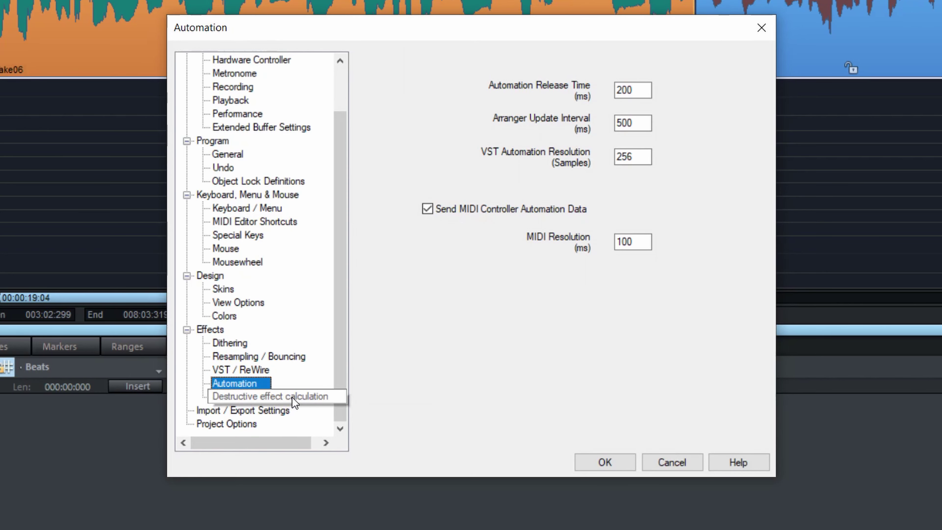
{"action": "left_click", "coordinate": [237, 424]}
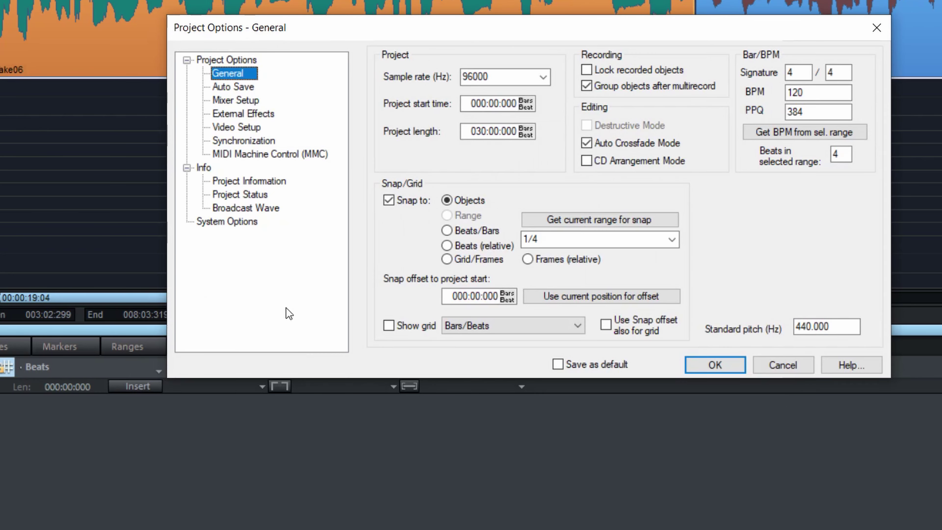
{"action": "left_click", "coordinate": [766, 363]}
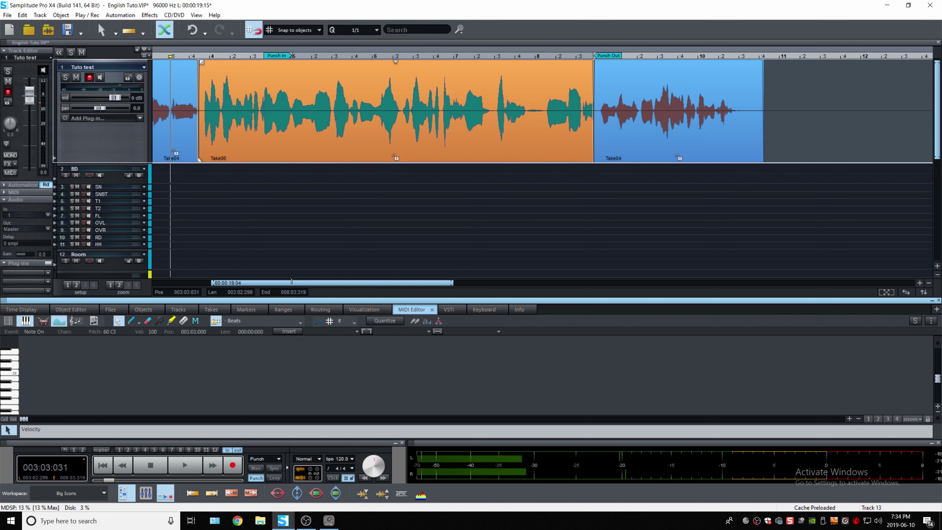
Show the time display and the Object Editor in the docker, and select the first Take04 object at the project start
{"action": "left_click", "coordinate": [21, 310]}
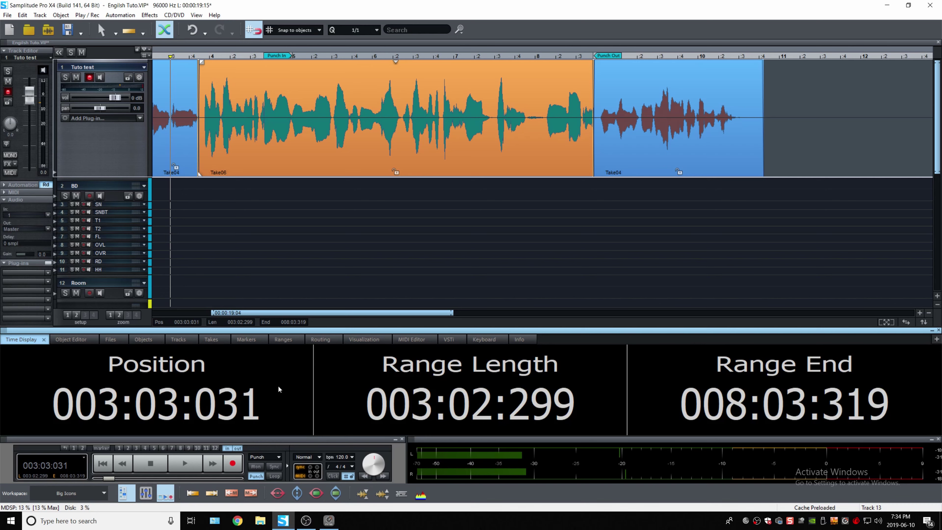
{"action": "left_click", "coordinate": [72, 343]}
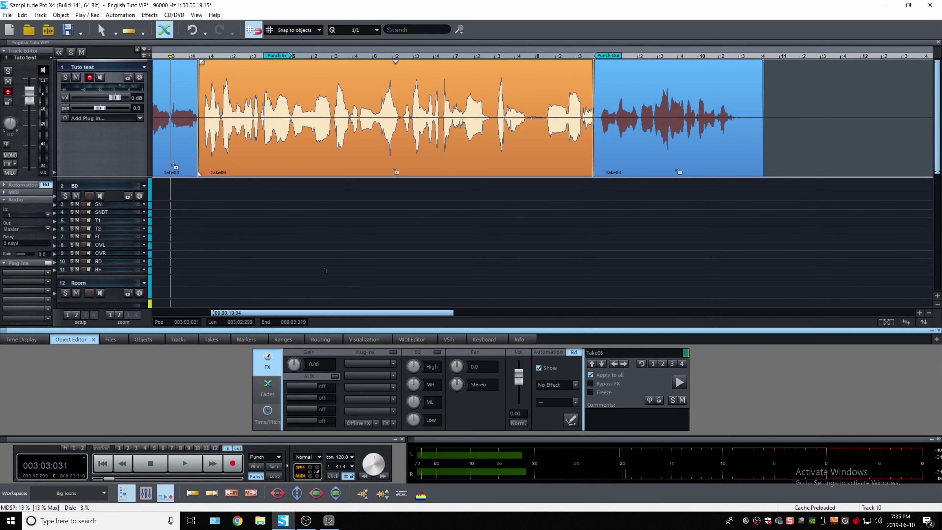
{"action": "left_click_drag", "start_coordinate": [304, 315], "coordinate": [292, 318]}
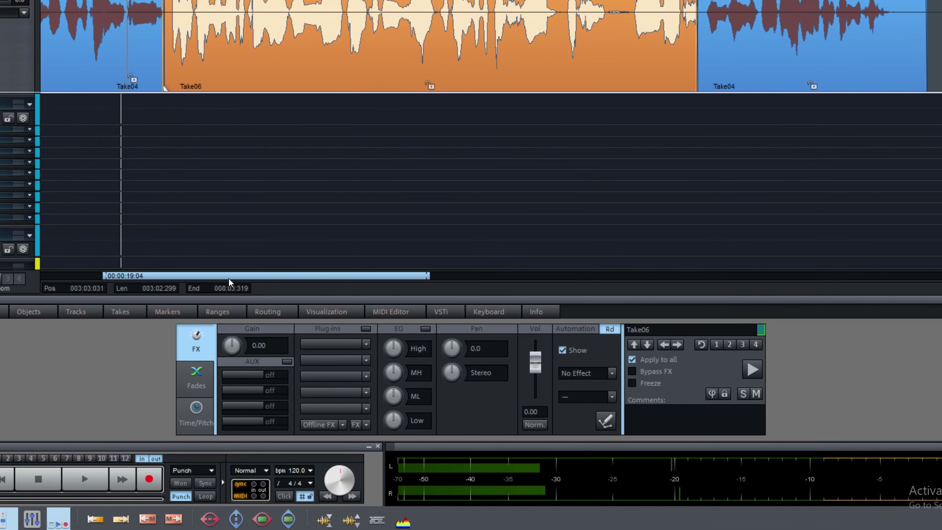
{"action": "left_click_drag", "start_coordinate": [229, 279], "coordinate": [142, 274]}
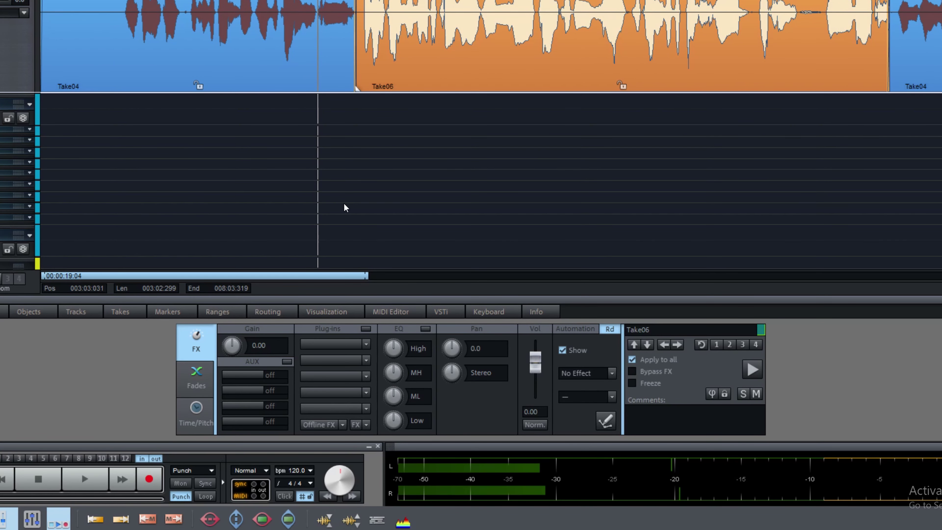
{"action": "left_click", "coordinate": [214, 63]}
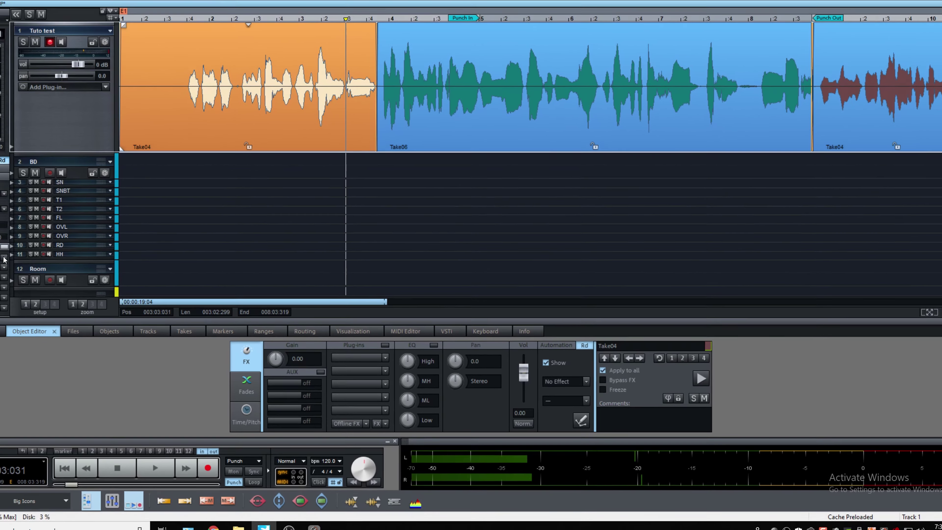
Insert FabFilter Pro-Q 2 from the favorites on the Tuto test track and move its window clear of the first object
{"action": "left_click", "coordinate": [49, 274]}
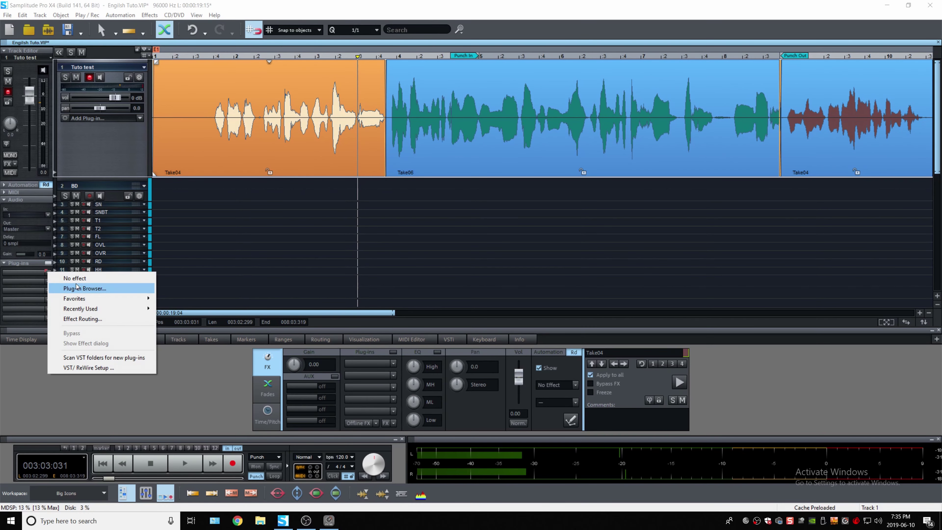
{"action": "mouse_move", "coordinate": [104, 300]}
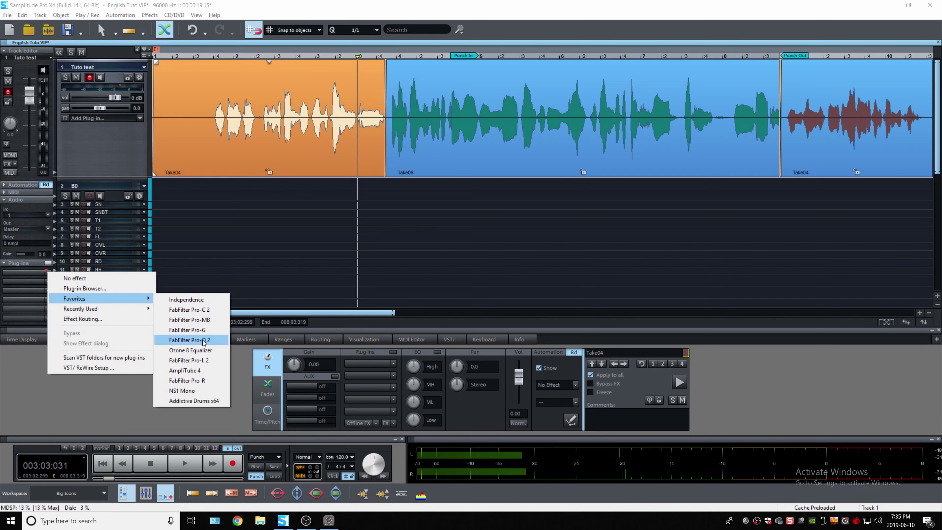
{"action": "left_click", "coordinate": [199, 340]}
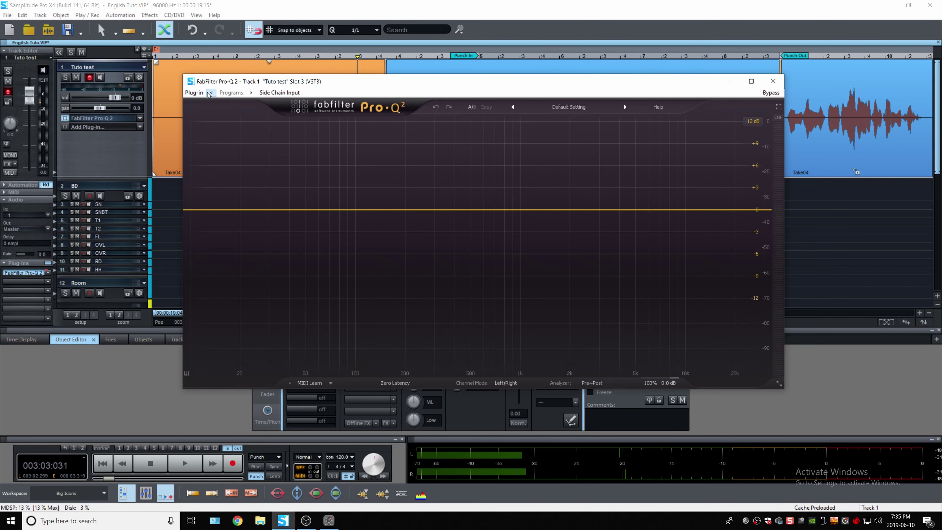
{"action": "left_click_drag", "start_coordinate": [279, 70], "coordinate": [470, 89]}
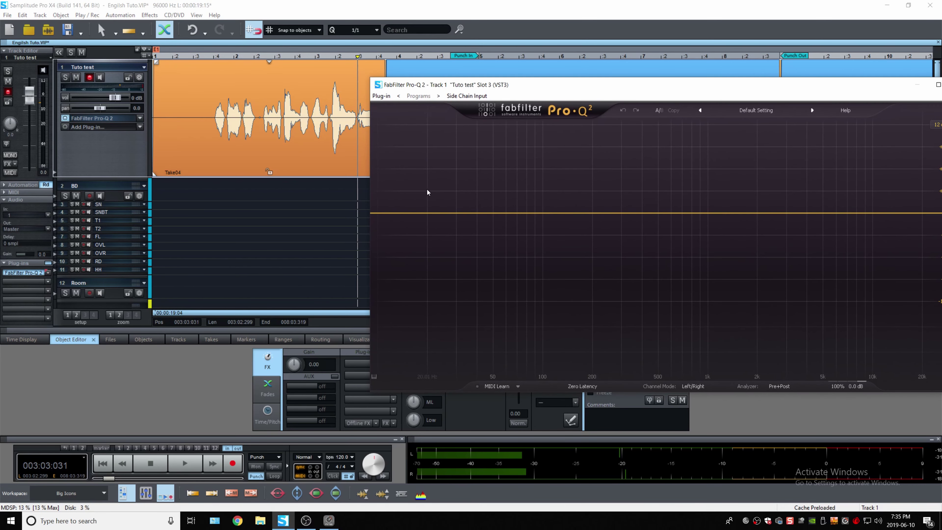
During playback, shape Pro-Q 2 with a low cut at about 39 Hz, a 3 dB low-mid dip and a wide boost near 7.9 kHz, and close it
{"action": "key", "text": "space"}
{"action": "left_click_drag", "start_coordinate": [387, 214], "coordinate": [475, 235]}
{"action": "left_click_drag", "start_coordinate": [619, 218], "coordinate": [643, 237]}
{"action": "left_click_drag", "start_coordinate": [847, 214], "coordinate": [856, 160]}
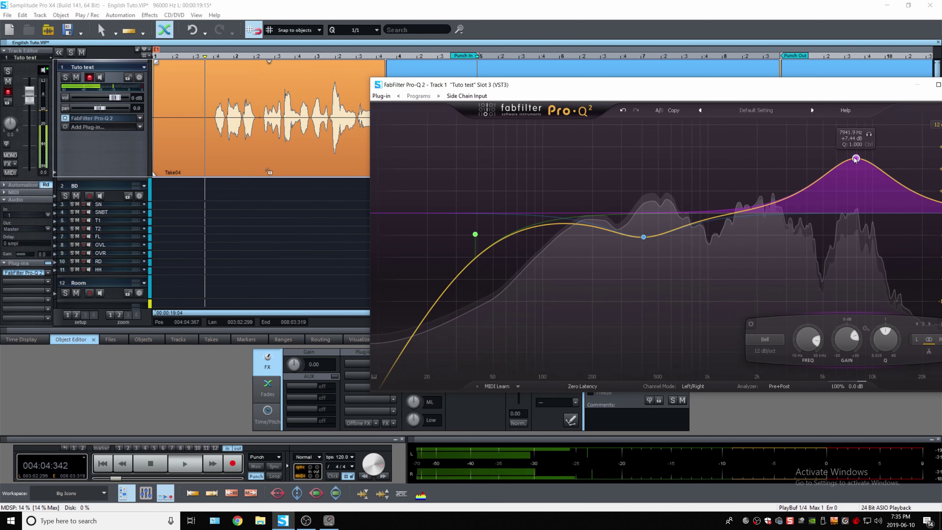
{"action": "scroll", "coordinate": [856, 159], "scroll_direction": "down", "scroll_amount": 5}
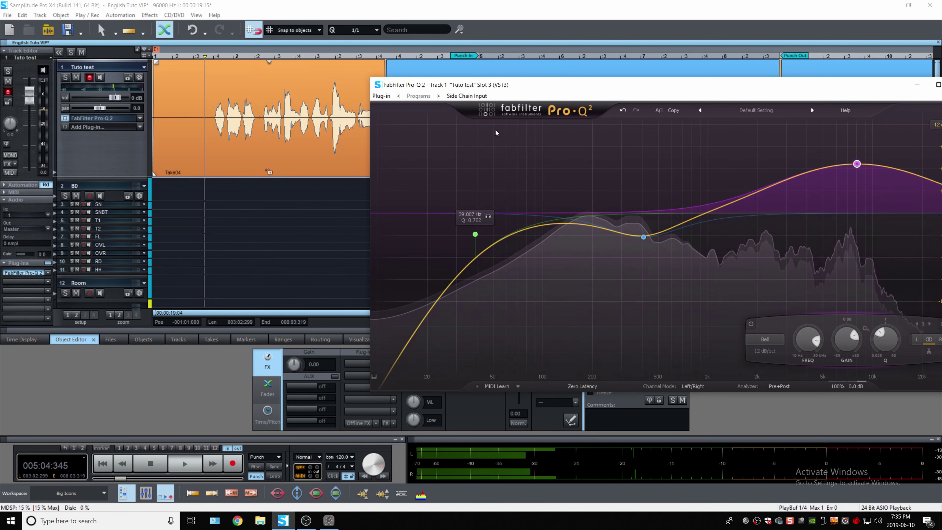
{"action": "left_click_drag", "start_coordinate": [520, 84], "coordinate": [313, 115]}
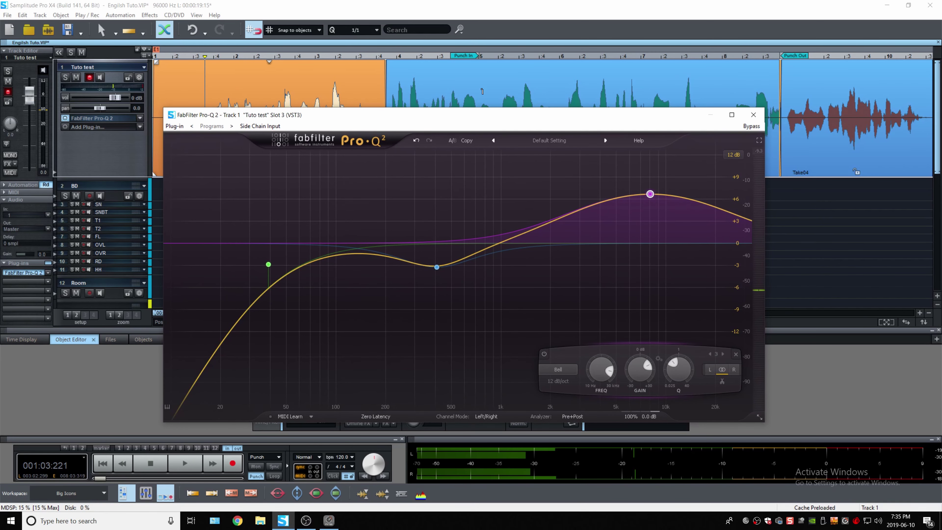
{"action": "left_click", "coordinate": [736, 135]}
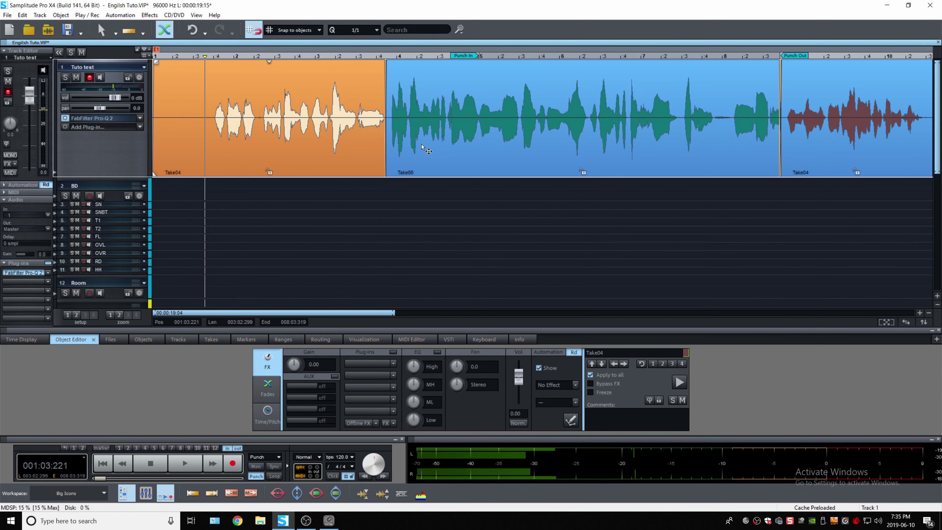
Insert FabFilter Pro-C 2 from the favorites as an object plug-in on the Take06 object
{"action": "left_click", "coordinate": [465, 149]}
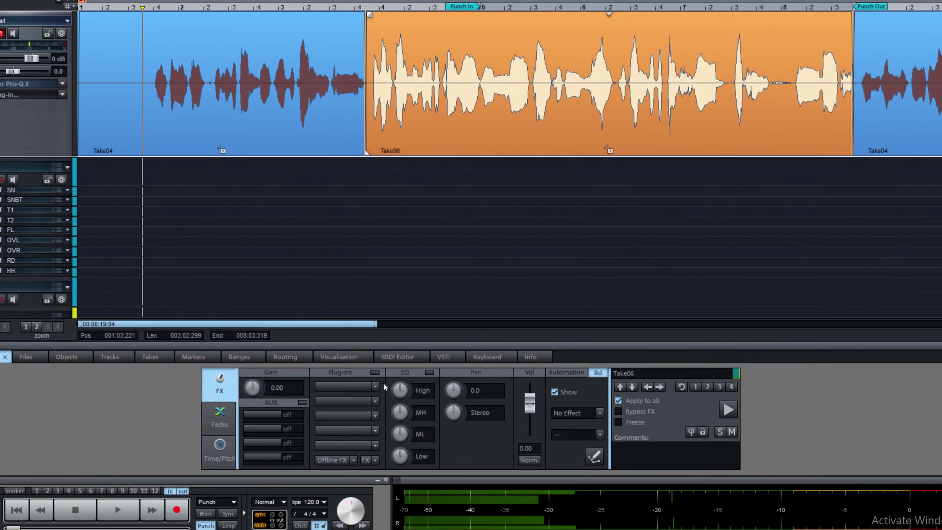
{"action": "left_click", "coordinate": [394, 364]}
{"action": "mouse_move", "coordinate": [453, 419]}
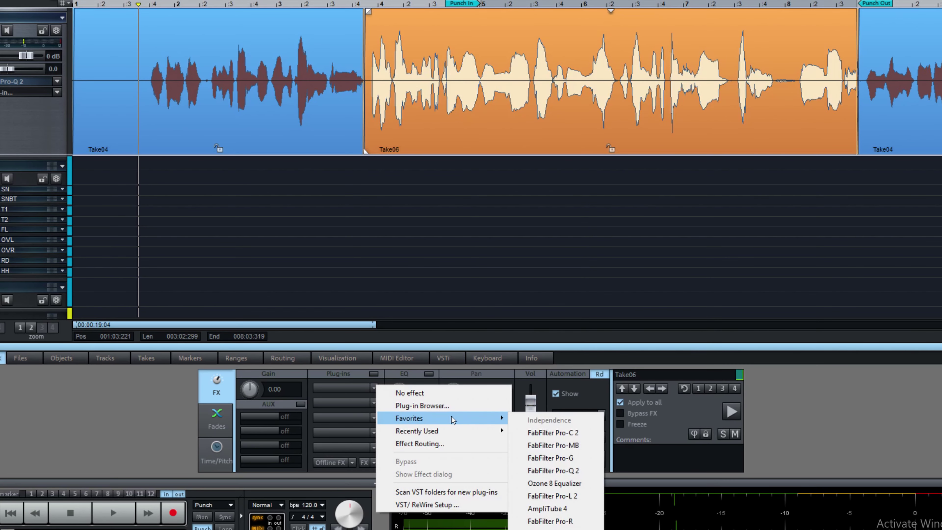
{"action": "left_click", "coordinate": [539, 433]}
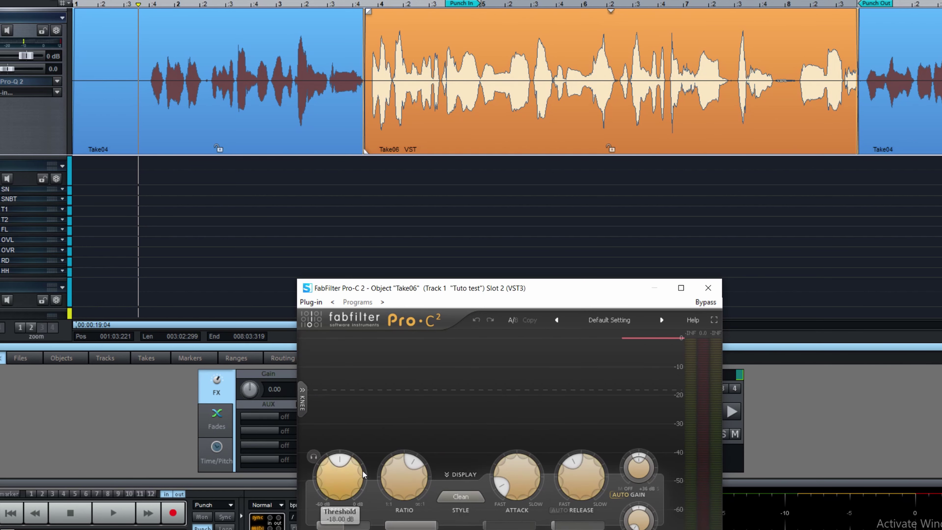
Play from the end of the first Take04 object into Take06 to hear the compressor, stop, and close Pro-C 2
{"action": "left_click", "coordinate": [274, 69]}
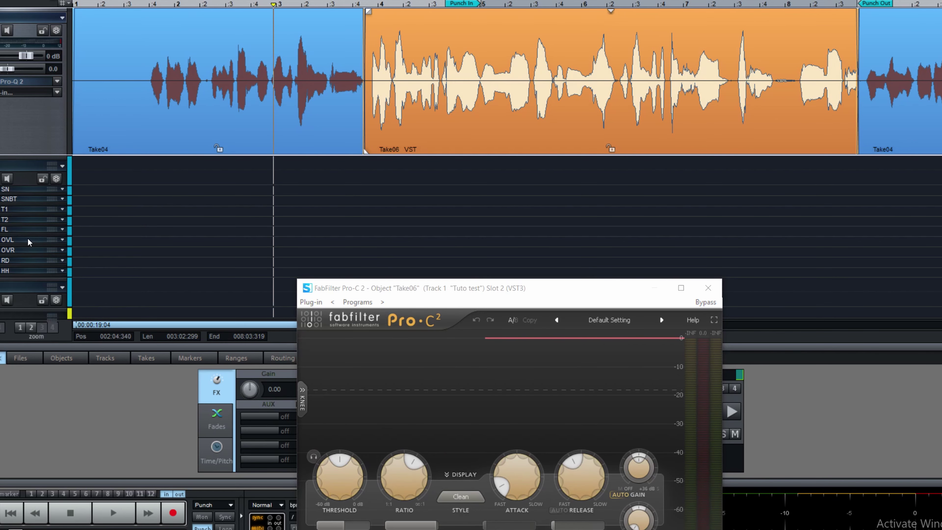
{"action": "key", "text": "space"}
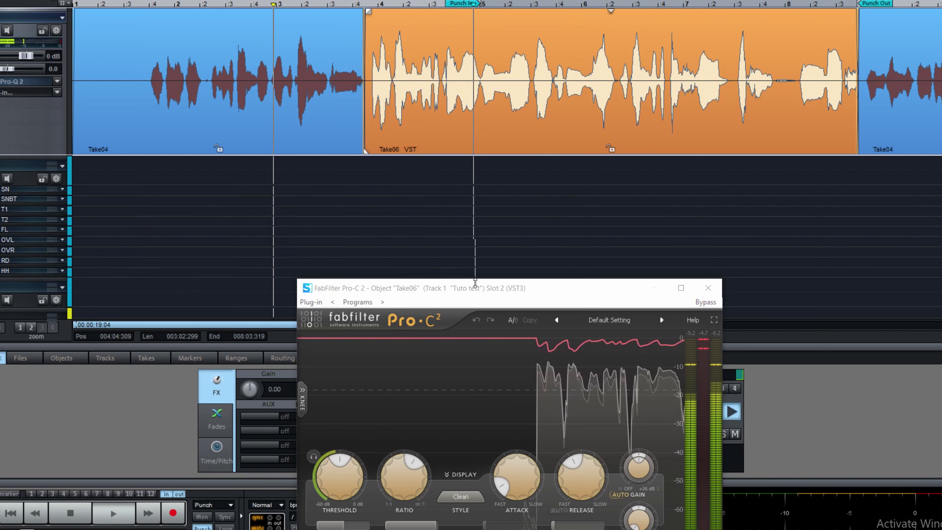
{"action": "key", "text": "space"}
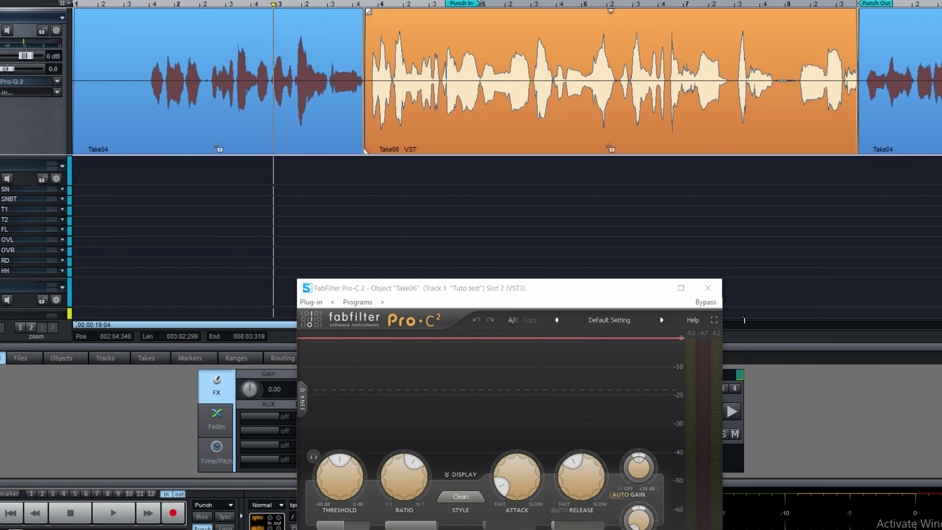
{"action": "left_click", "coordinate": [708, 288]}
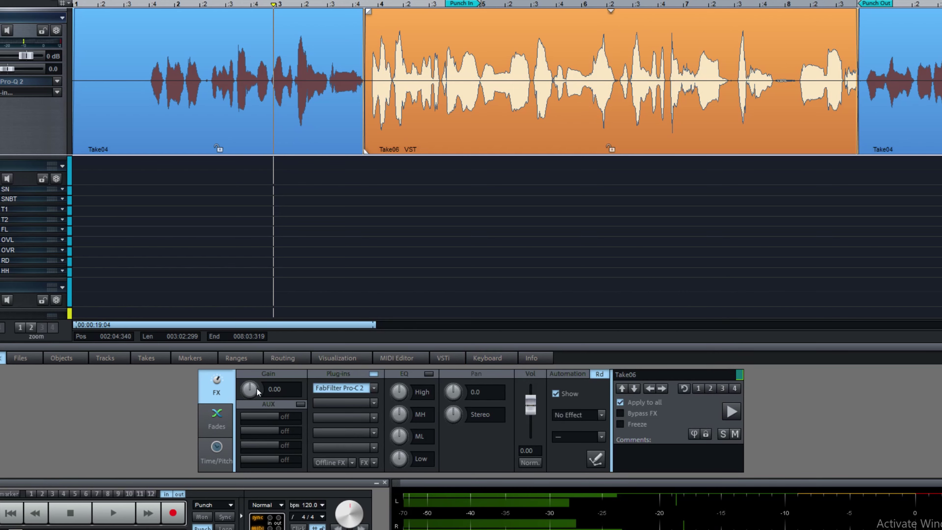
Normalize the Take06 object and give it a 2.520 fade-in with a curve value of -100
{"action": "left_click", "coordinate": [530, 463]}
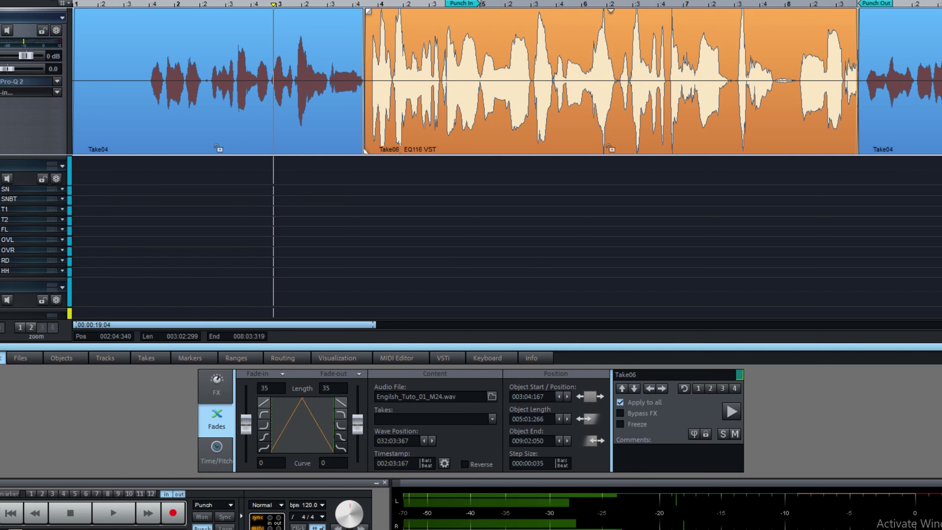
{"action": "left_click_drag", "start_coordinate": [367, 13], "coordinate": [494, 30]}
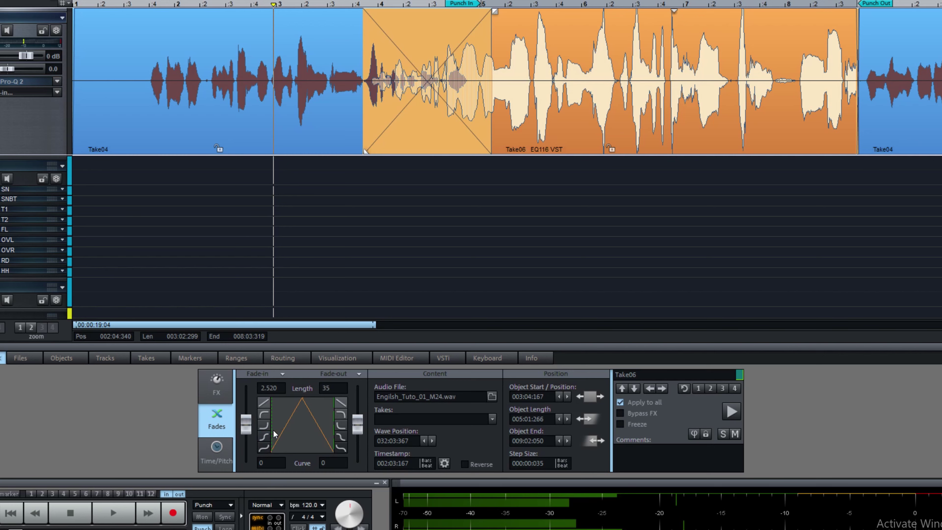
{"action": "left_click", "coordinate": [265, 426]}
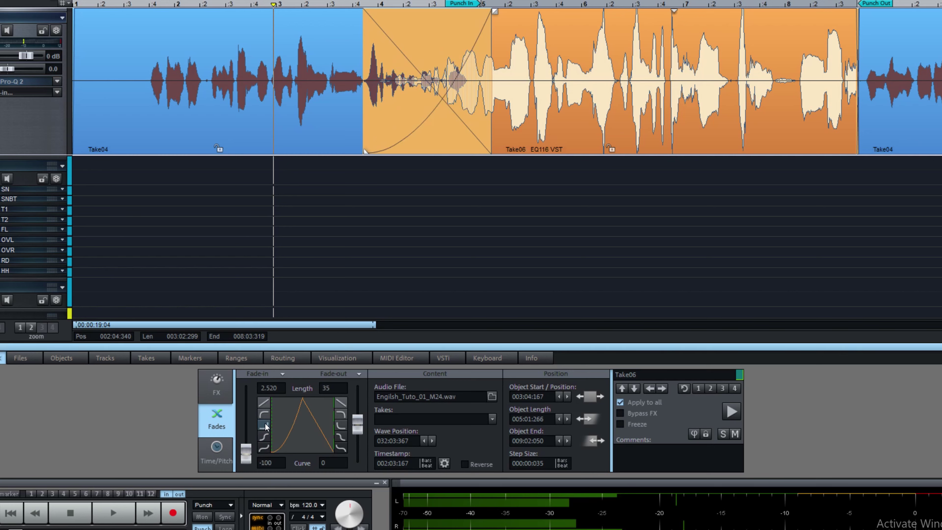
{"action": "mouse_move", "coordinate": [247, 453]}
{"action": "left_mouse_down"}
{"action": "mouse_move", "coordinate": [250, 405]}
{"action": "mouse_move", "coordinate": [246, 454]}
{"action": "left_mouse_up"}
Normalize the last Take04 object, after the Punch Out marker, and play it from near its start
{"action": "left_click", "coordinate": [218, 458]}
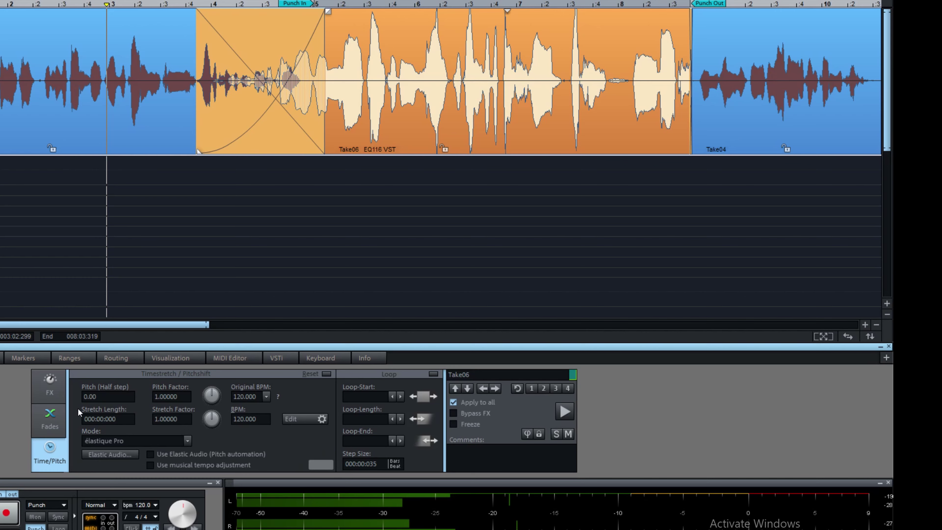
{"action": "left_click", "coordinate": [150, 123]}
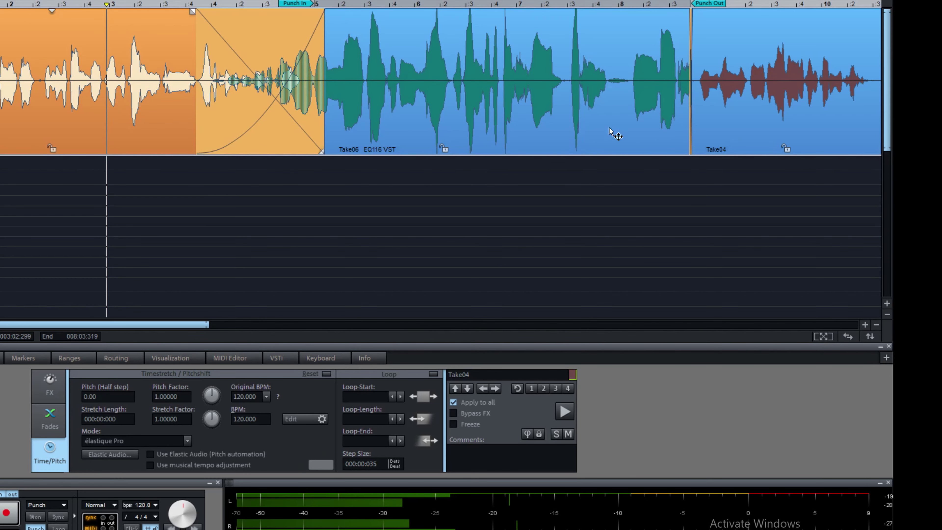
{"action": "left_click", "coordinate": [718, 124]}
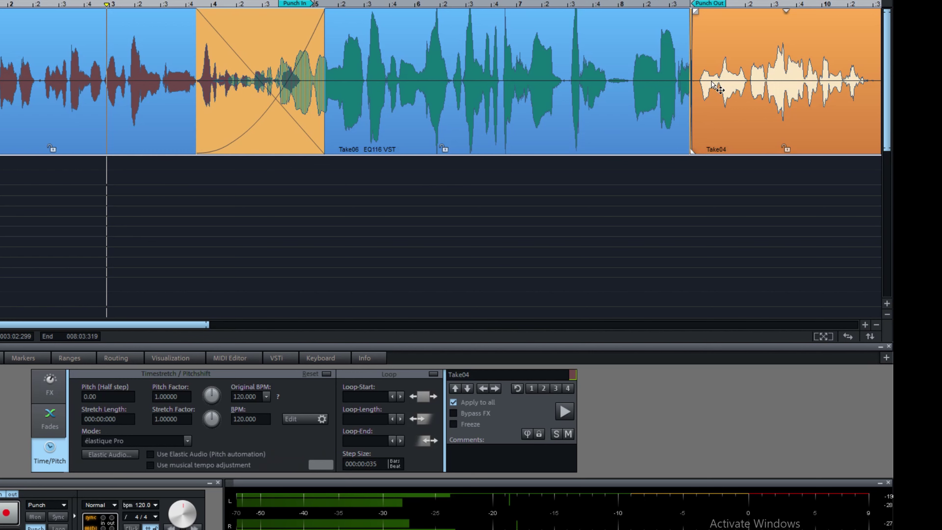
{"action": "left_click", "coordinate": [701, 41]}
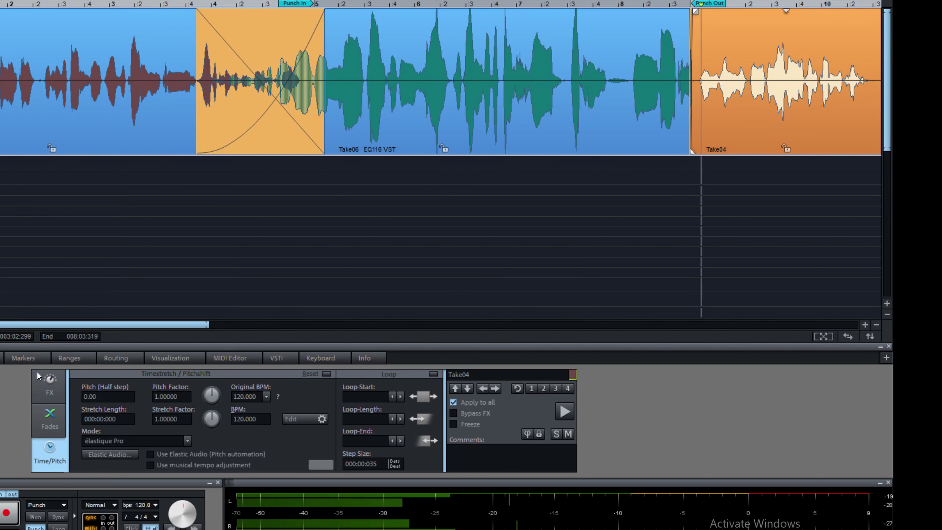
{"action": "left_click", "coordinate": [50, 385]}
{"action": "left_click", "coordinate": [363, 462]}
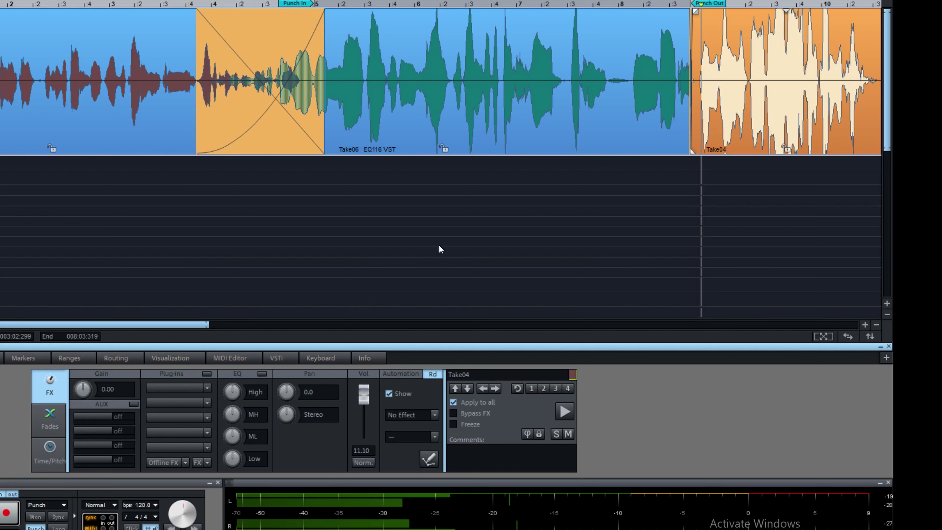
{"action": "key", "text": "space"}
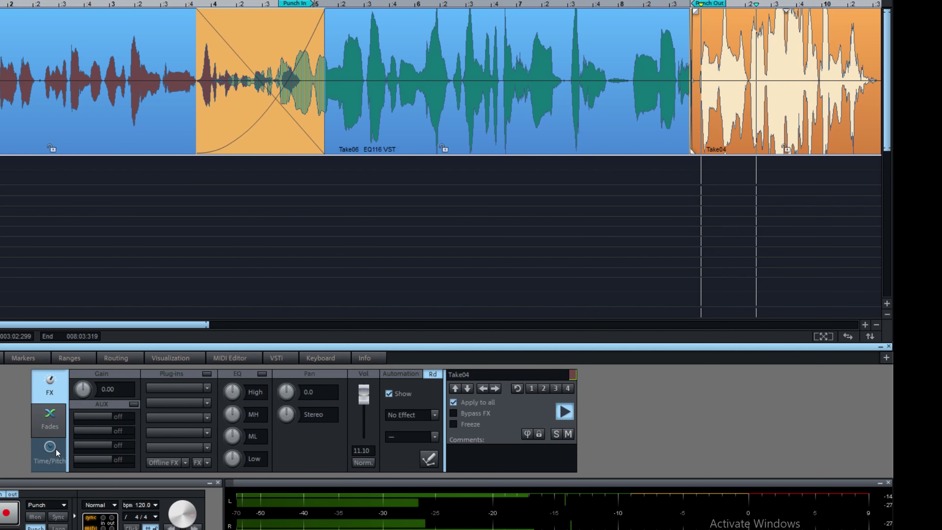
Shift the pitch of the last Take04 object to 5 half steps and play it
{"action": "left_click", "coordinate": [50, 452]}
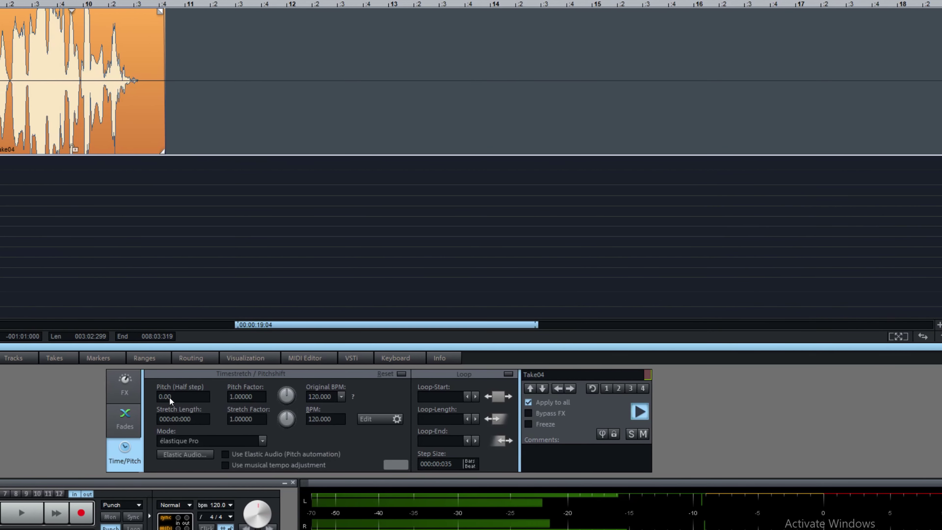
{"action": "left_click", "coordinate": [165, 398]}
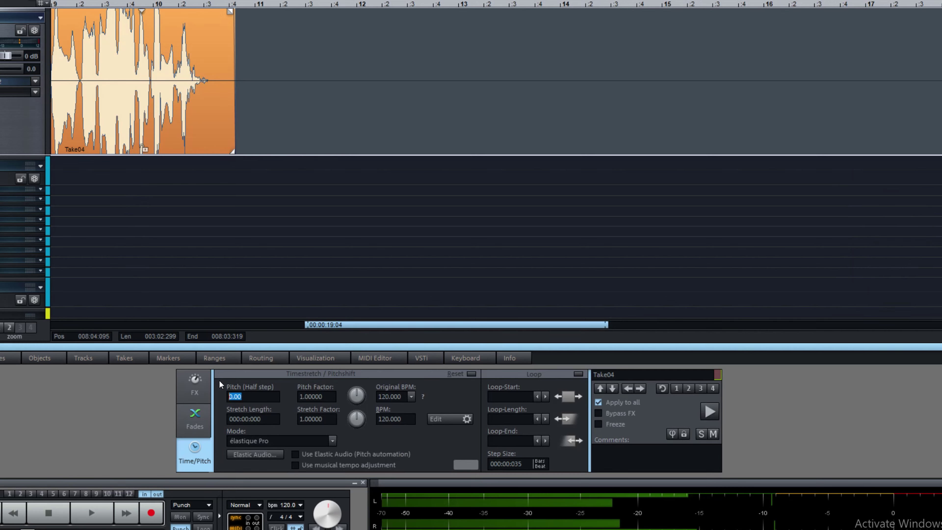
{"action": "type", "text": "5"}
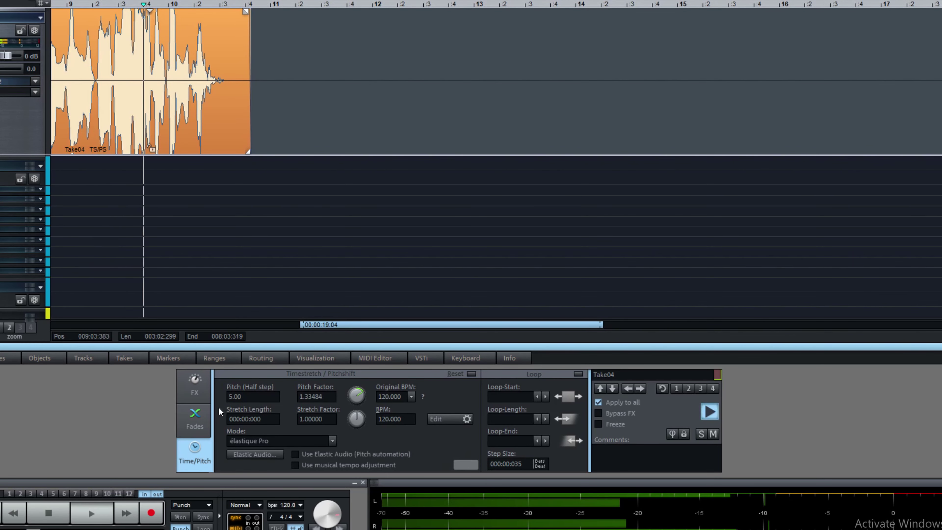
{"action": "key", "text": "space"}
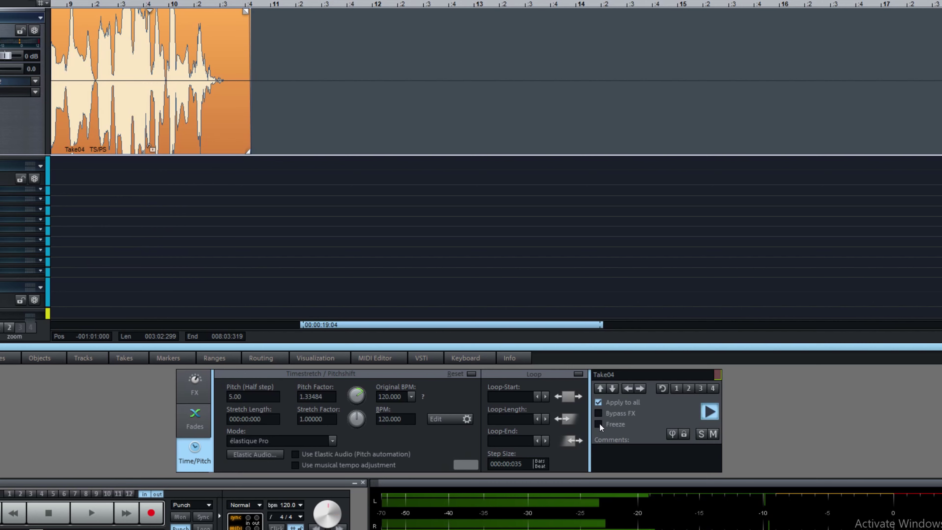
Freeze the pitch-shifted Take04 object and play the rendered result
{"action": "left_click", "coordinate": [599, 424]}
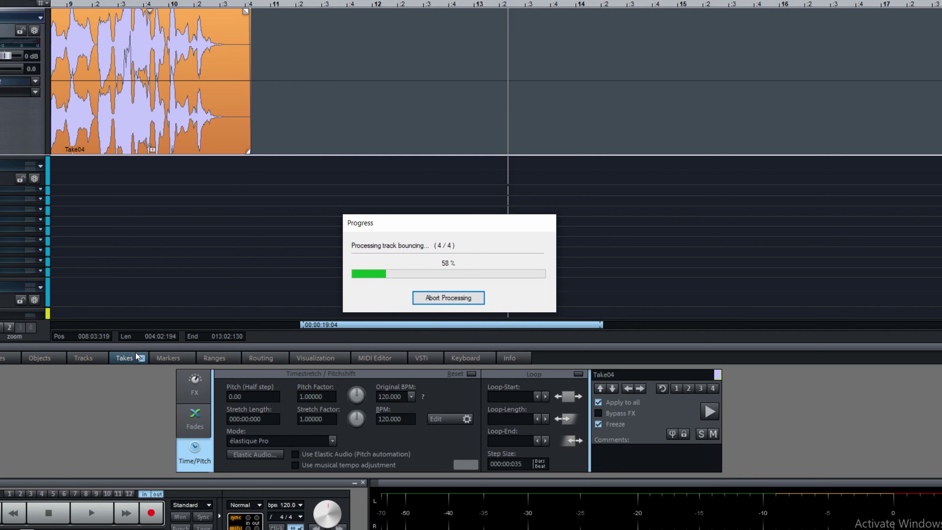
{"action": "key", "text": "space"}
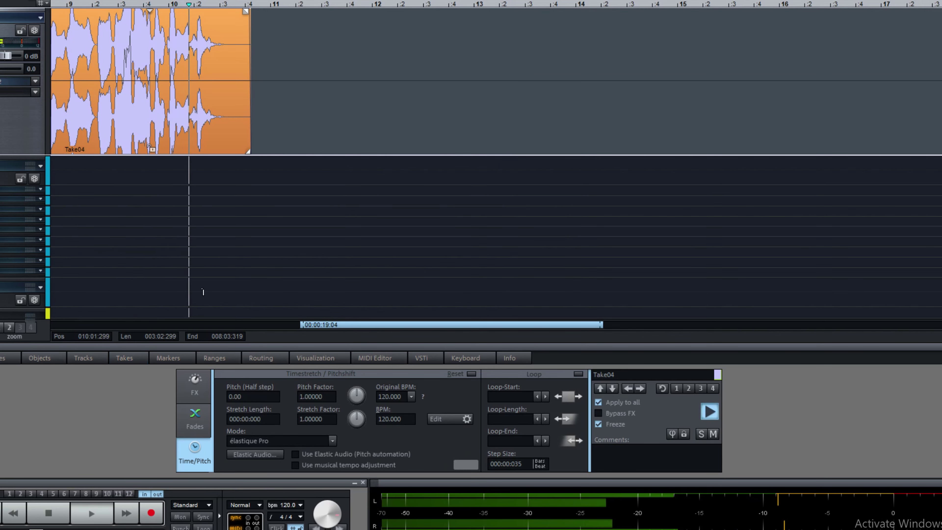
{"action": "key", "text": "space"}
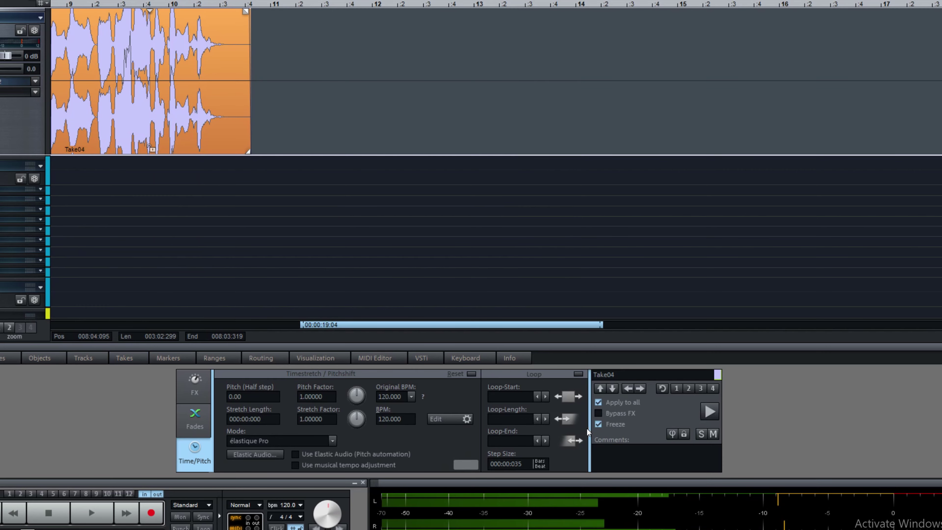
Unfreeze the last Take04 object, reset its pitch to 0 half steps, and deselect it
{"action": "left_click", "coordinate": [598, 424]}
{"action": "key", "text": "Return"}
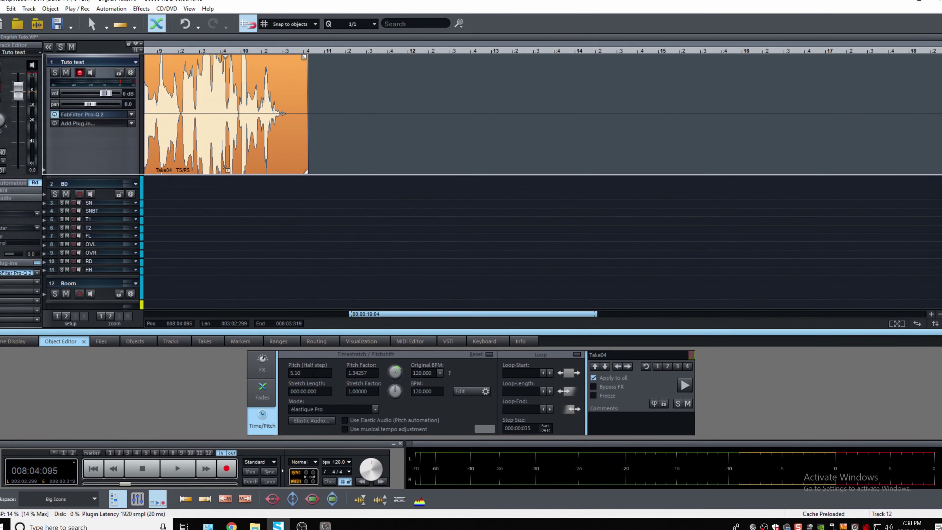
{"action": "type", "text": "0"}
{"action": "key", "text": "Return"}
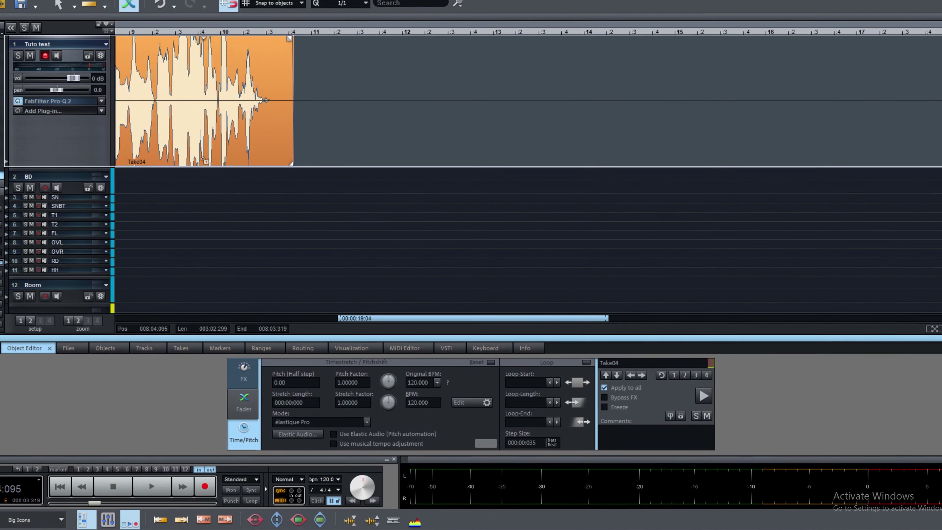
{"action": "left_click", "coordinate": [444, 145]}
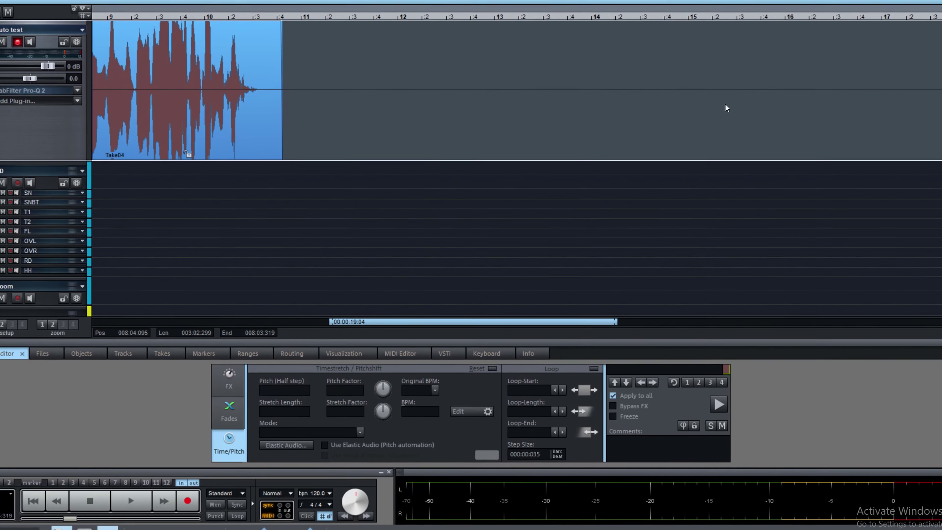
Open the mixer and select the Room track, leaving Mixer Setup without changes
{"action": "key", "text": "m"}
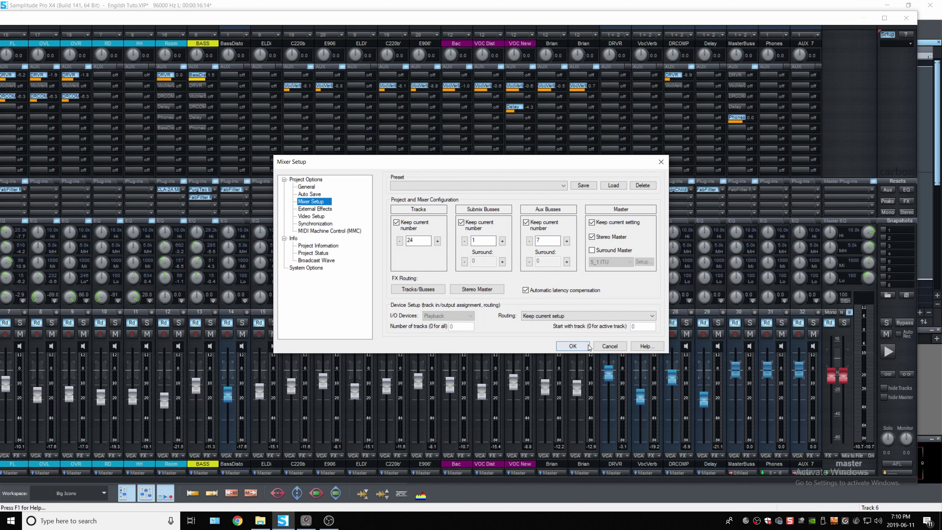
{"action": "left_click", "coordinate": [610, 346]}
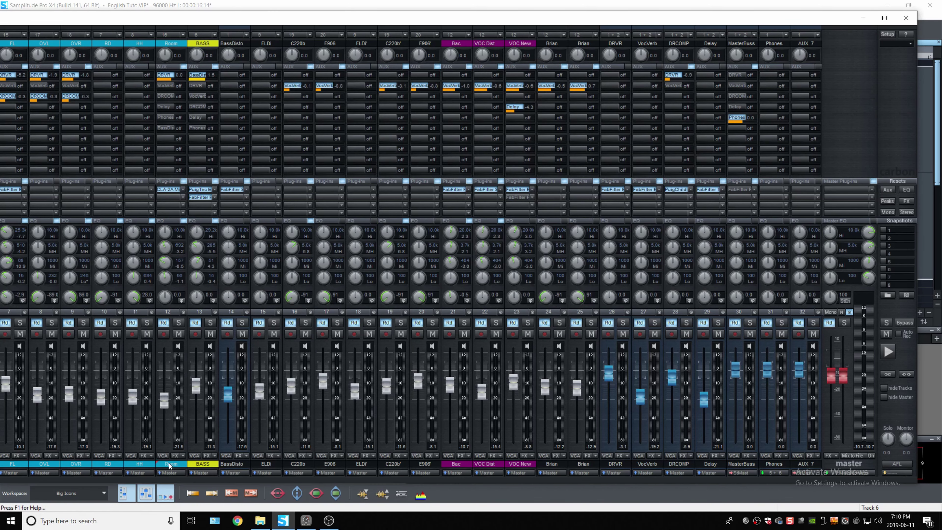
{"action": "left_click", "coordinate": [159, 470]}
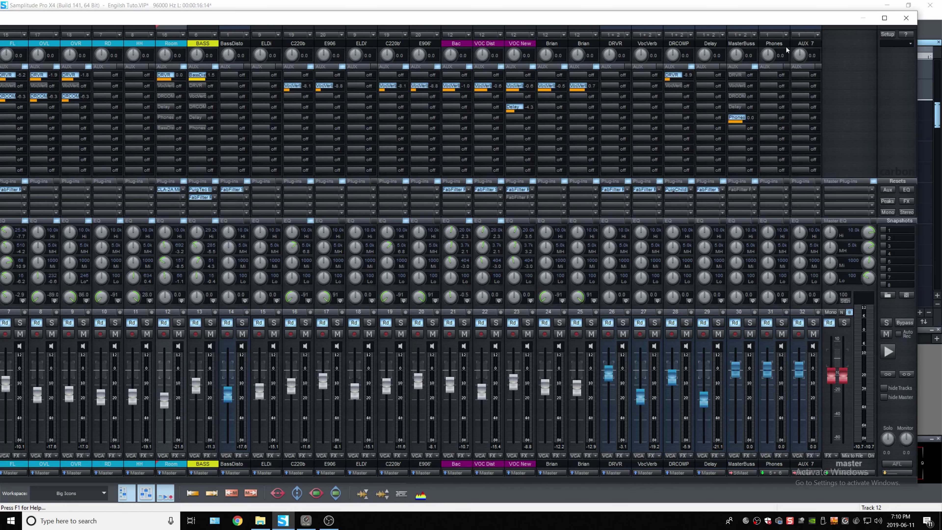
Set the number of submix busses to 2 in Mixer Setup and name the new bus Drums
{"action": "left_click", "coordinate": [888, 34]}
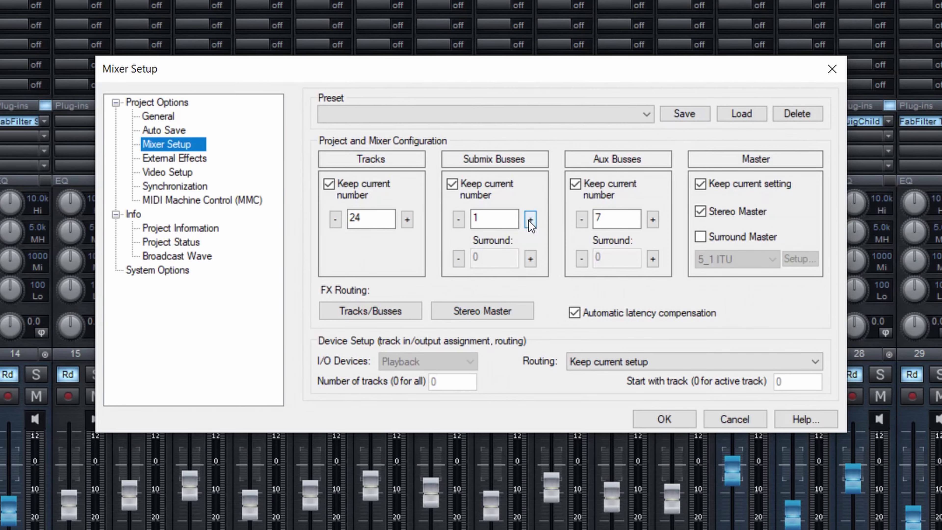
{"action": "left_click", "coordinate": [527, 222]}
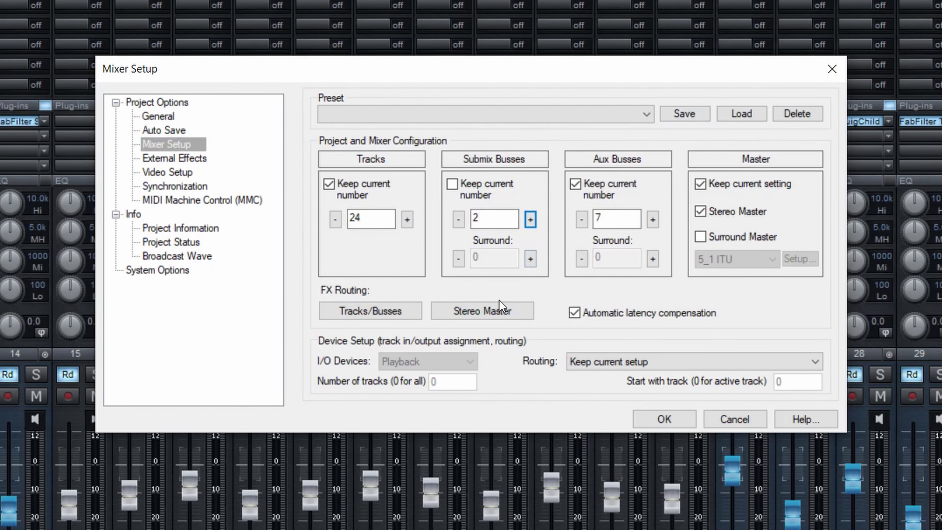
{"action": "left_click", "coordinate": [664, 419]}
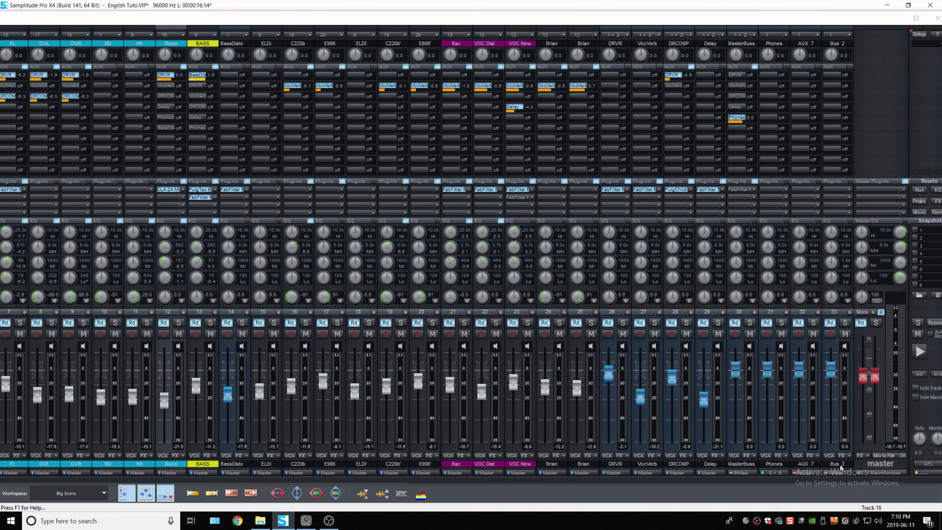
{"action": "type", "text": "Drums"}
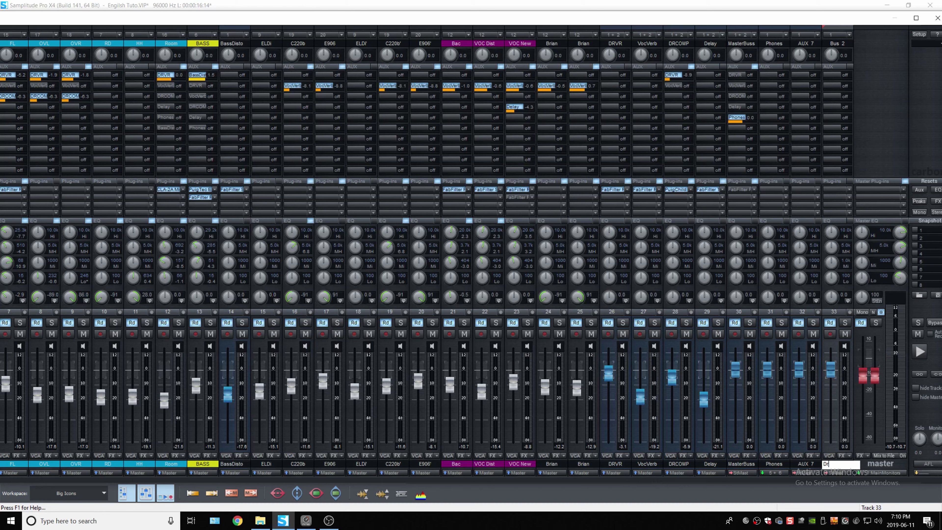
{"action": "key", "text": "Return"}
Route the drum tracks from BD through Room to the Drums bus and raise their faders together by about 3 dB
{"action": "left_click", "coordinate": [176, 467]}
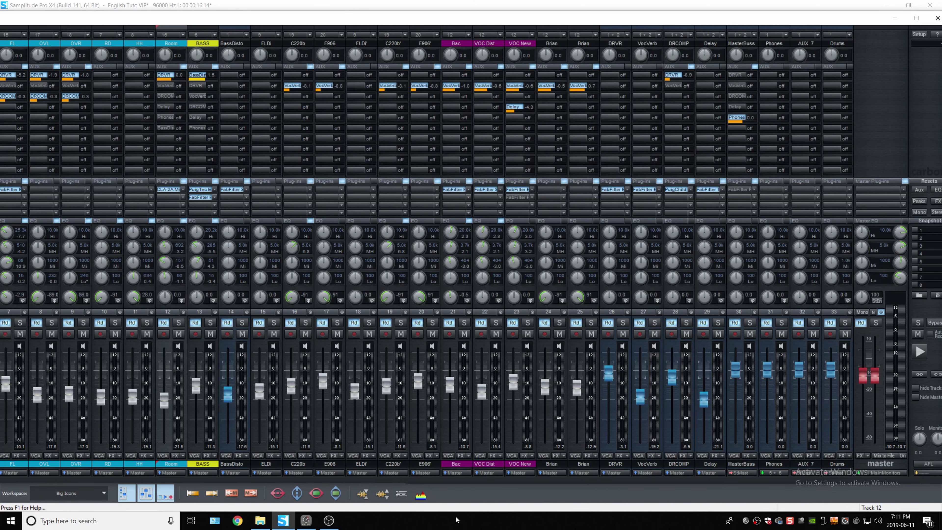
{"action": "right_click", "coordinate": [371, 19]}
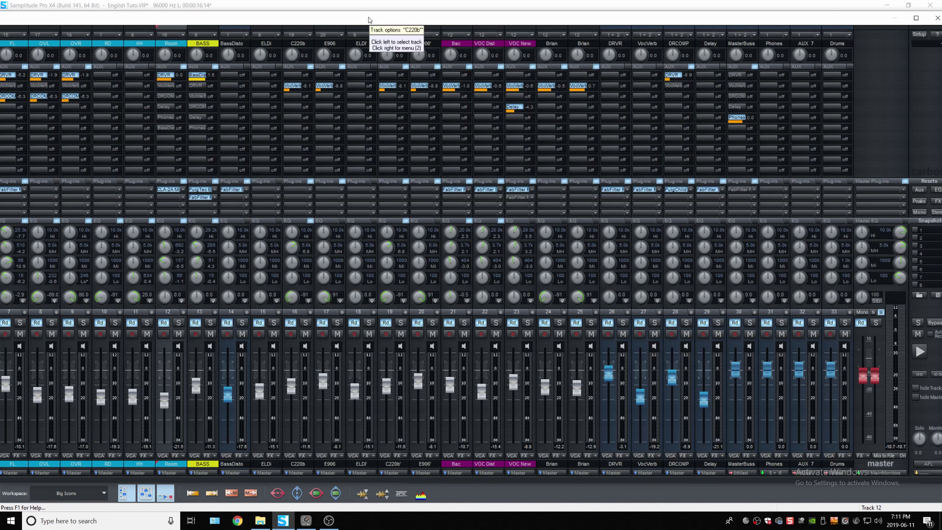
{"action": "left_click", "coordinate": [385, 31]}
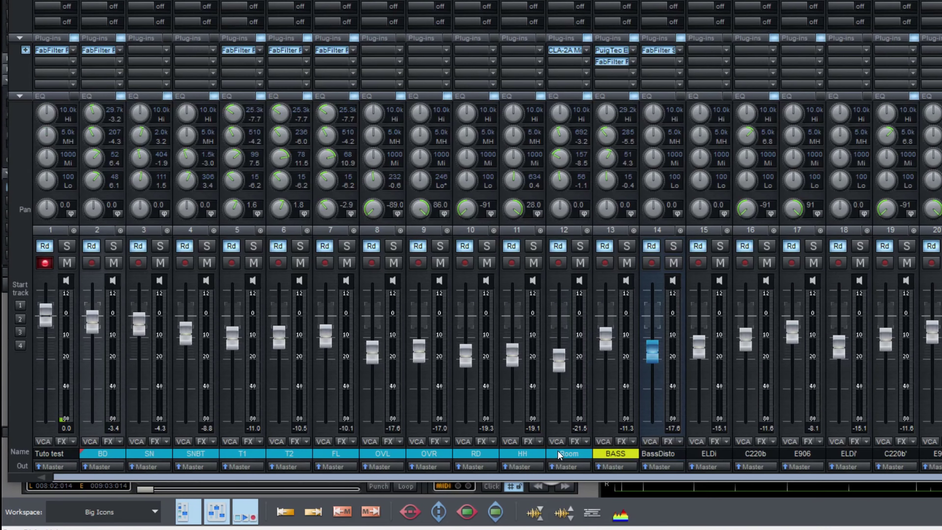
{"action": "left_click", "coordinate": [565, 456]}
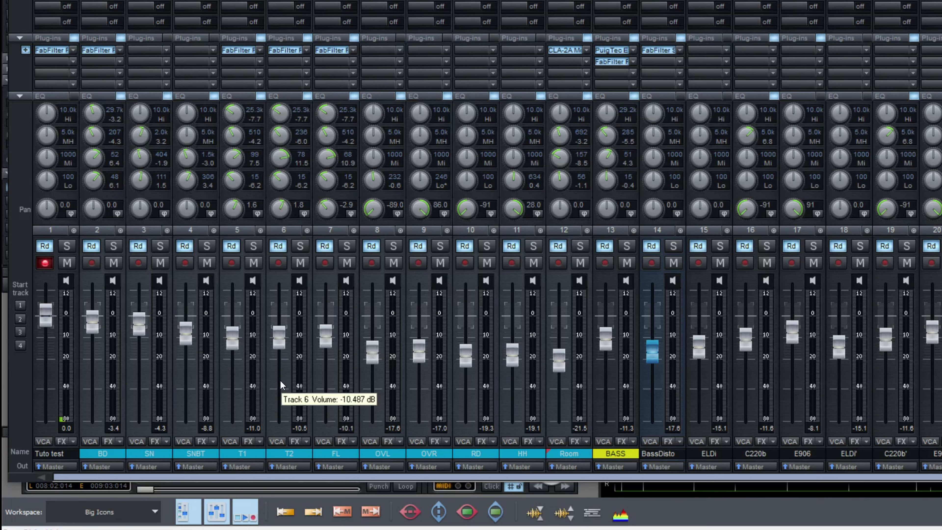
{"action": "left_click", "coordinate": [109, 466]}
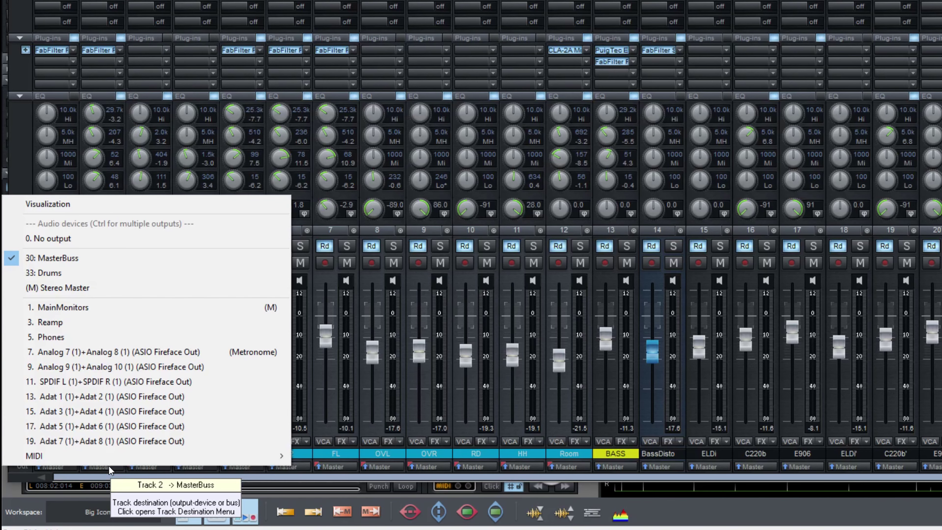
{"action": "left_click", "coordinate": [52, 273]}
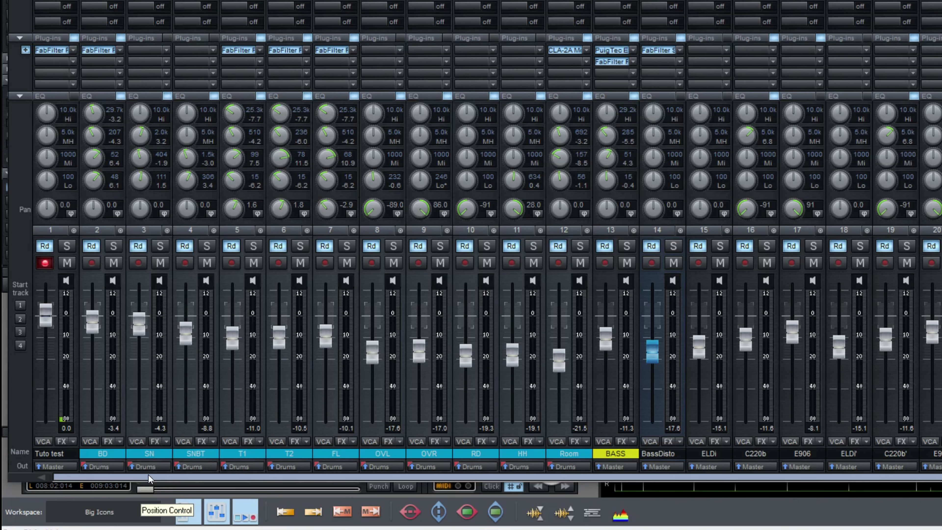
{"action": "mouse_move", "coordinate": [234, 336]}
{"action": "left_mouse_down"}
{"action": "mouse_move", "coordinate": [227, 366]}
{"action": "mouse_move", "coordinate": [233, 328]}
{"action": "left_mouse_up"}
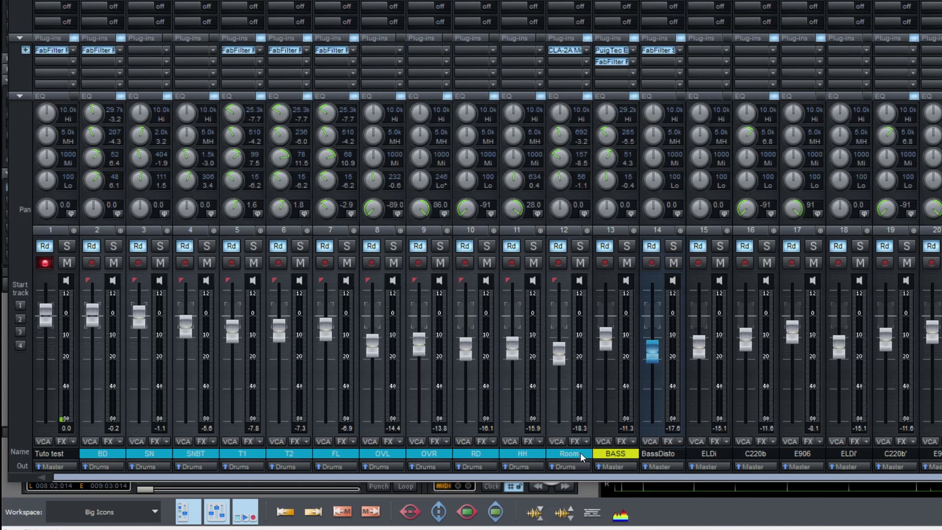
{"action": "left_click", "coordinate": [615, 454]}
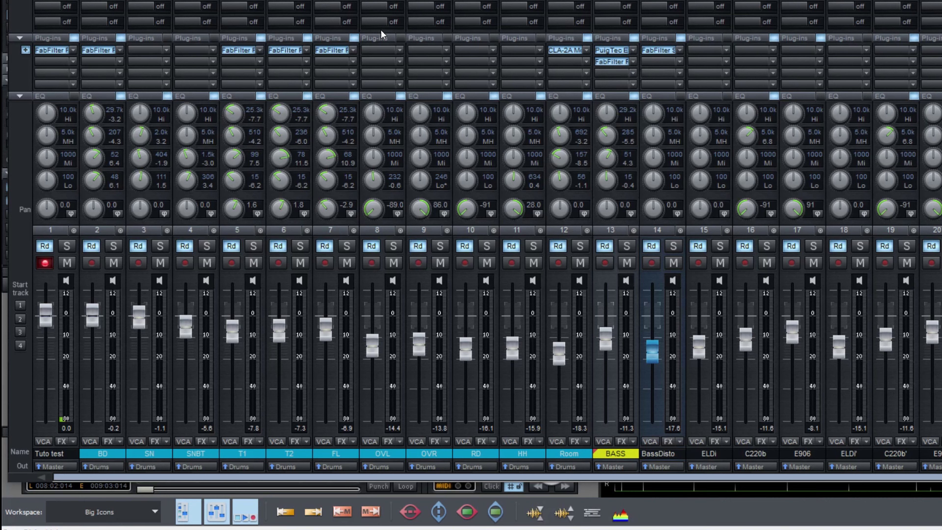
Insert FabFilter Pro-C 2 on all drum tracks from BD through Room at once, close its window, and undo the insertion
{"action": "left_click", "coordinate": [570, 460]}
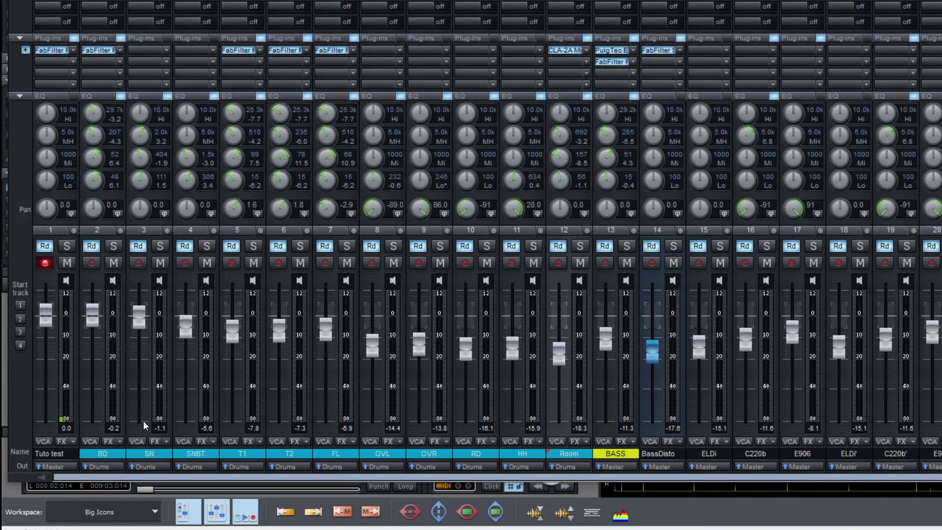
{"action": "left_click", "coordinate": [98, 454], "text": "shift"}
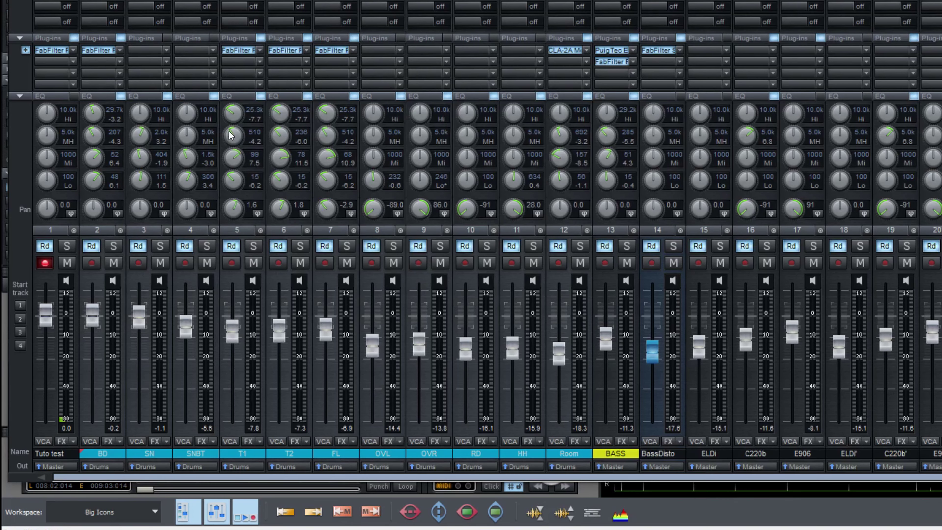
{"action": "left_click", "coordinate": [164, 50]}
{"action": "mouse_move", "coordinate": [248, 85]}
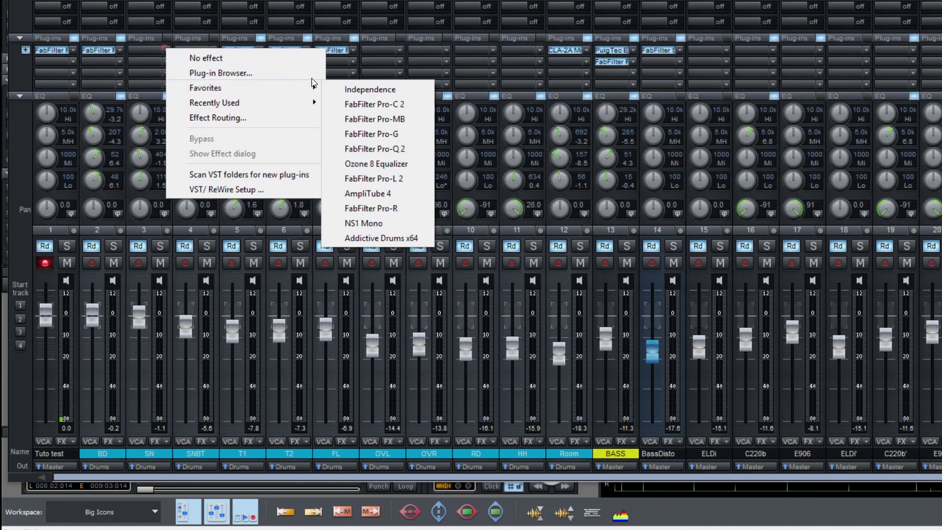
{"action": "left_click", "coordinate": [373, 104]}
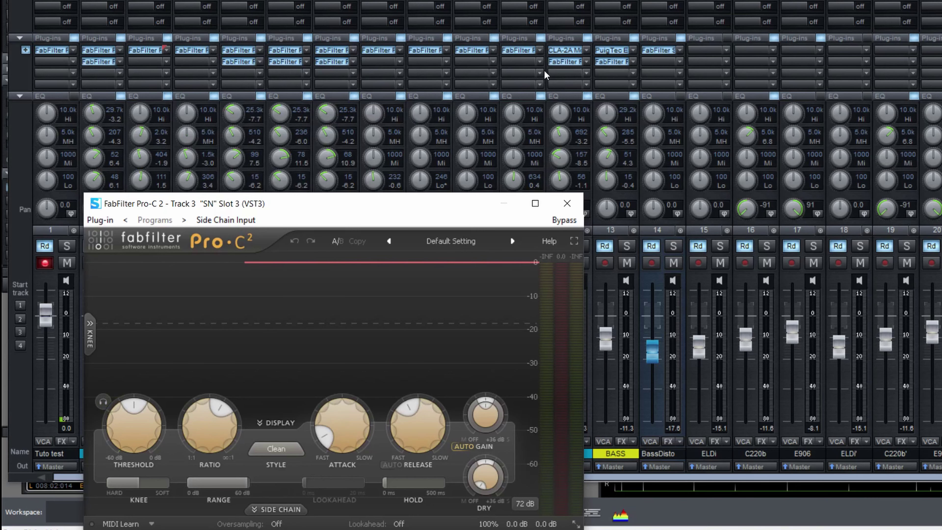
{"action": "left_click", "coordinate": [567, 203]}
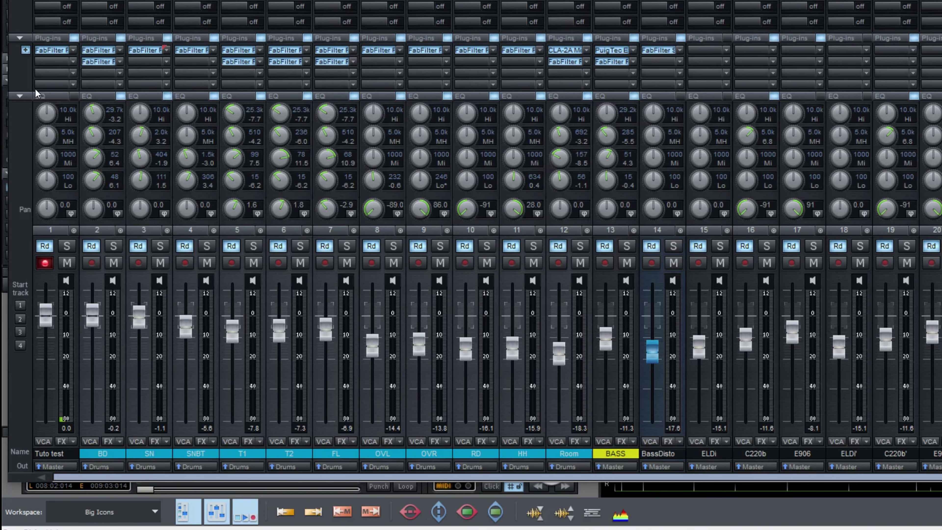
{"action": "key", "text": "ctrl+z"}
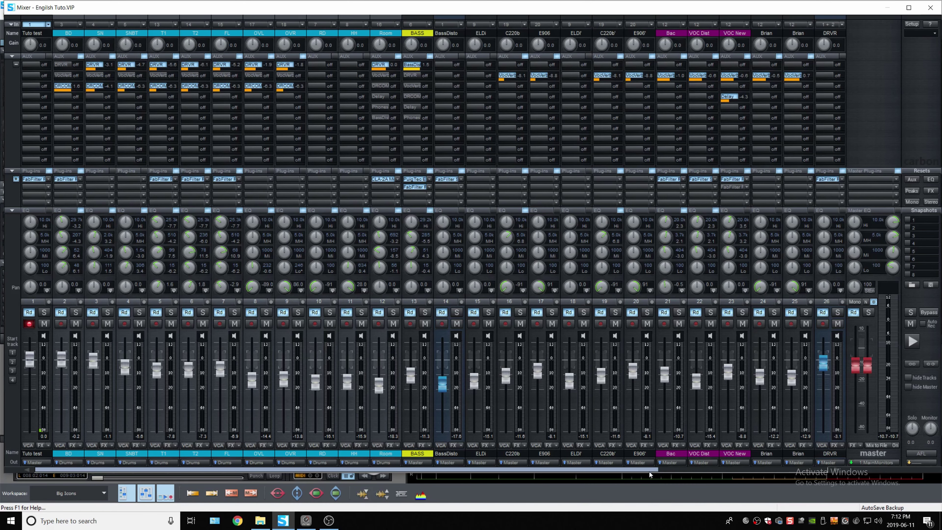
Move the Drums bus between Room and BASS, set its fader to about -0.6 dB, and view its plug-in choices without adding one
{"action": "left_click_drag", "start_coordinate": [664, 475], "coordinate": [853, 489]}
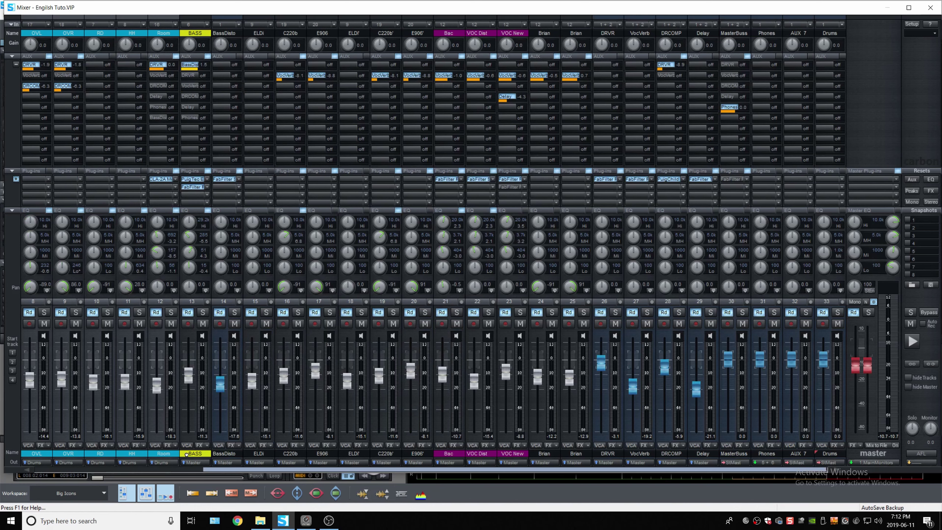
{"action": "left_click_drag", "start_coordinate": [187, 455], "coordinate": [187, 455]}
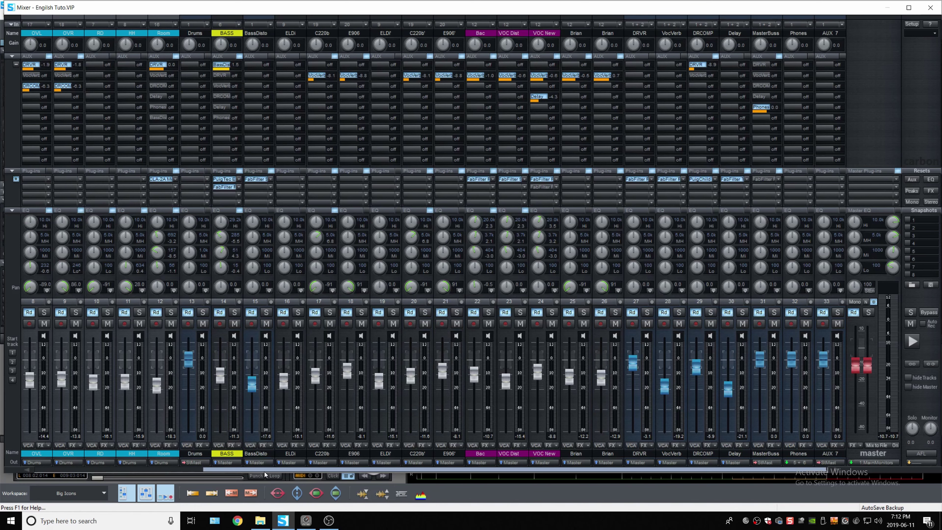
{"action": "left_click_drag", "start_coordinate": [264, 470], "coordinate": [258, 472]}
{"action": "mouse_move", "coordinate": [284, 362]}
{"action": "left_mouse_down"}
{"action": "mouse_move", "coordinate": [284, 390]}
{"action": "mouse_move", "coordinate": [285, 350]}
{"action": "mouse_move", "coordinate": [284, 377]}
{"action": "mouse_move", "coordinate": [285, 359]}
{"action": "left_mouse_up"}
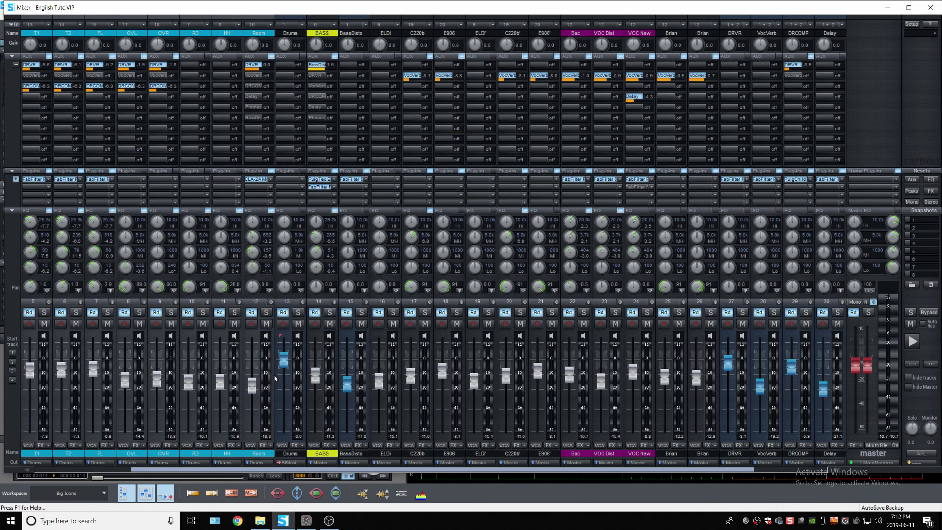
{"action": "right_click", "coordinate": [303, 181]}
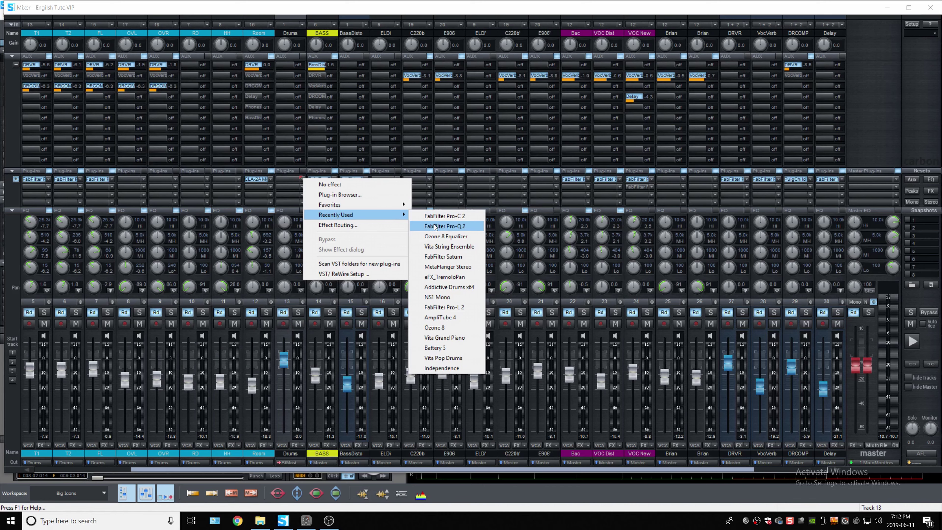
{"action": "left_click", "coordinate": [718, 470]}
Rename the MasterBuss bus to PreMaster and route the Drums bus output to it
{"action": "left_click_drag", "start_coordinate": [717, 470], "coordinate": [811, 475]}
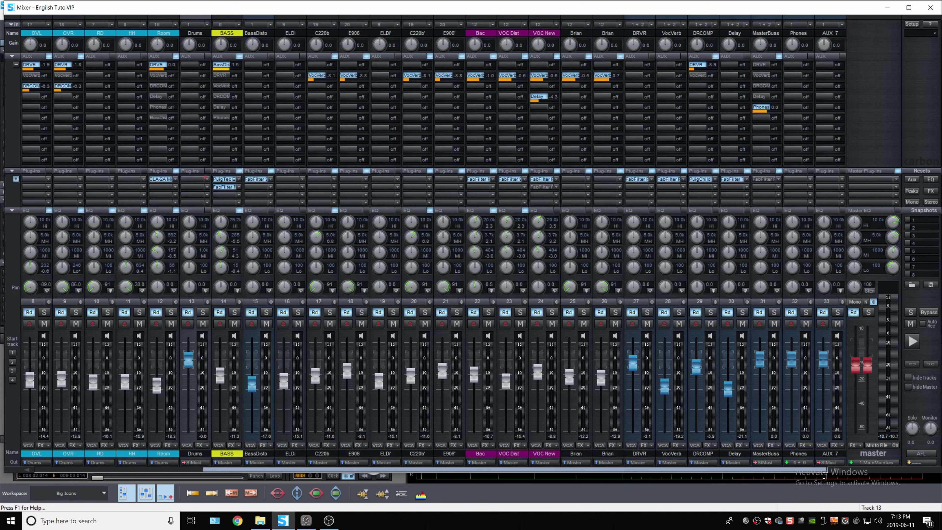
{"action": "left_click", "coordinate": [764, 454]}
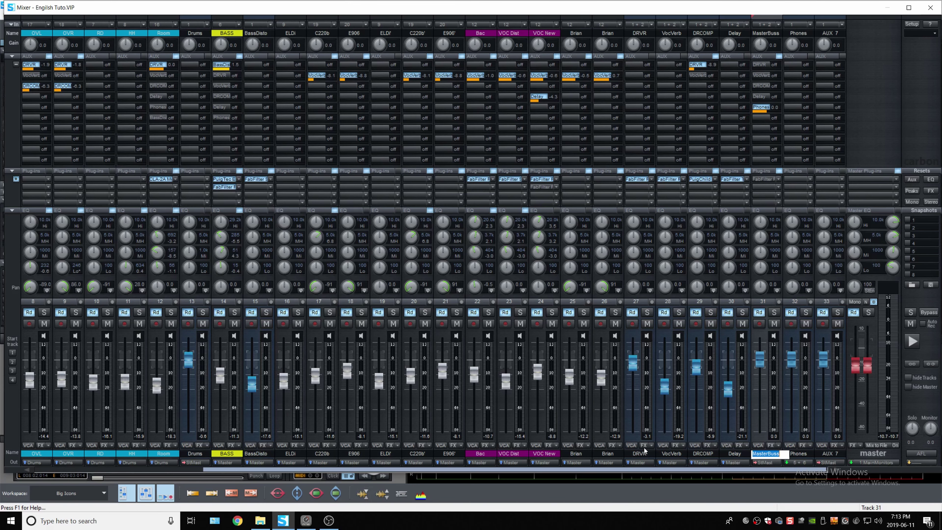
{"action": "type", "text": "Prebu"}
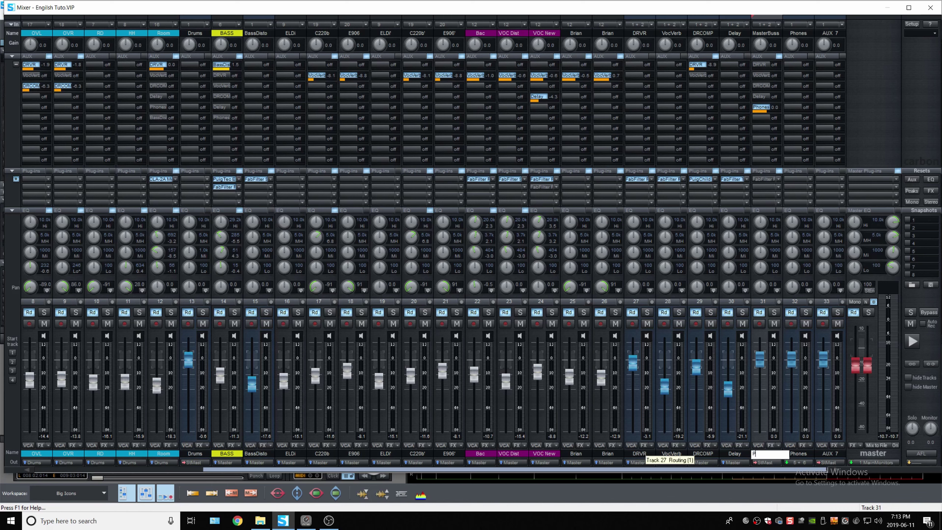
{"action": "key", "text": "BackSpace"}
{"action": "key", "text": "BackSpace"}
{"action": "type", "text": "Master"}
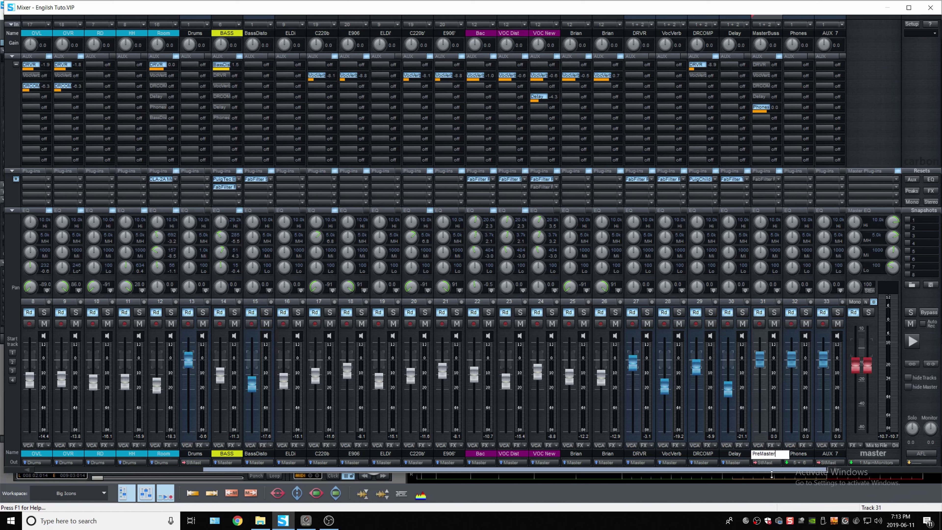
{"action": "key", "text": "Return"}
{"action": "left_click", "coordinate": [192, 462]}
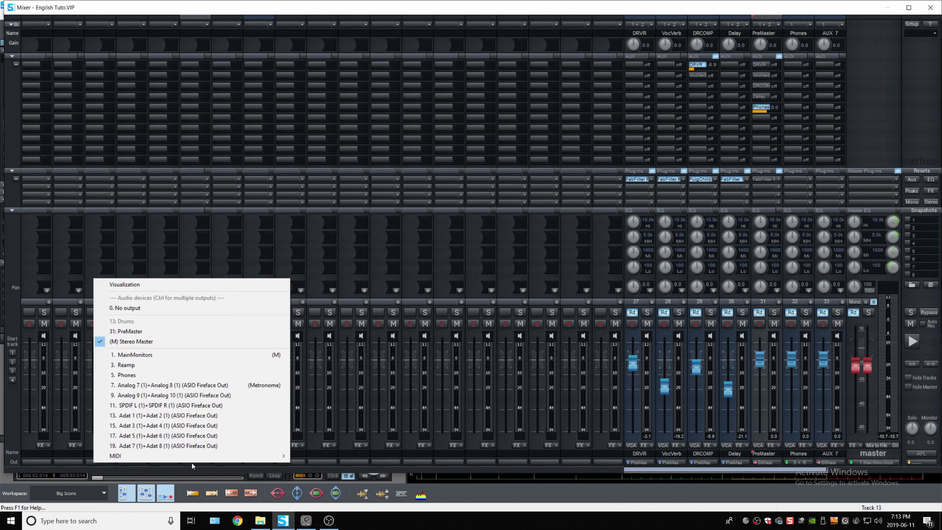
{"action": "left_click", "coordinate": [152, 331]}
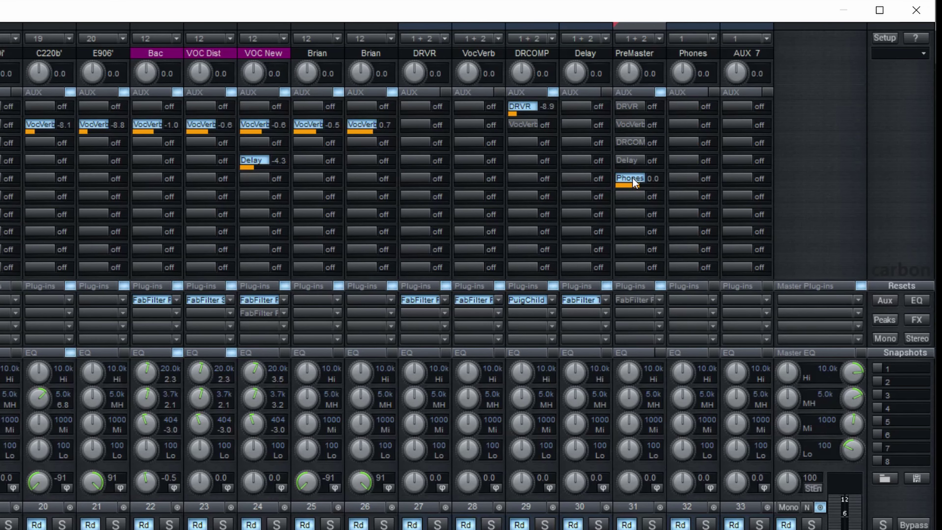
Check the Phones send on the PreMaster bus and open the output choices of the Phones bus
{"action": "left_click", "coordinate": [631, 178]}
{"action": "left_click", "coordinate": [632, 177]}
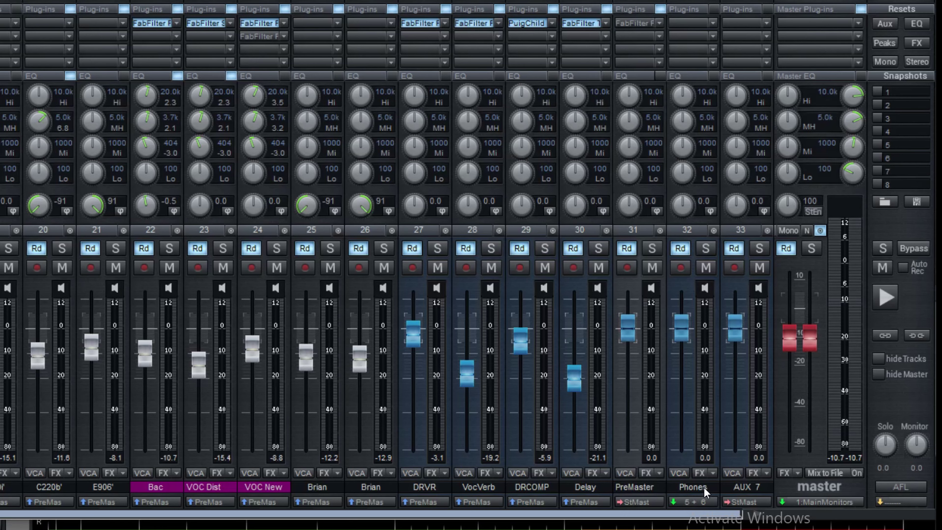
{"action": "left_click", "coordinate": [697, 502]}
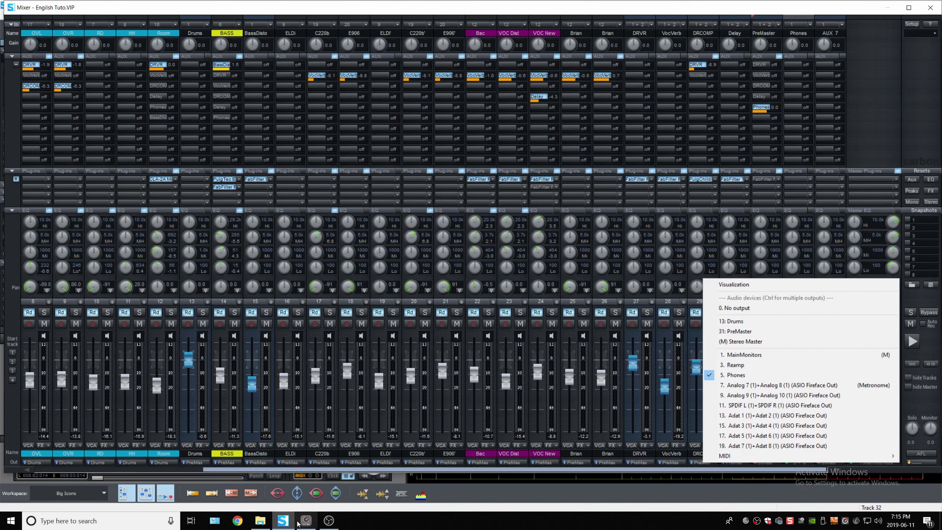
Switch to RME TotalMix FX, raise the PHONES playback fader in the SAF56 - 6 output's submix, and minimize the window
{"action": "left_click", "coordinate": [306, 520]}
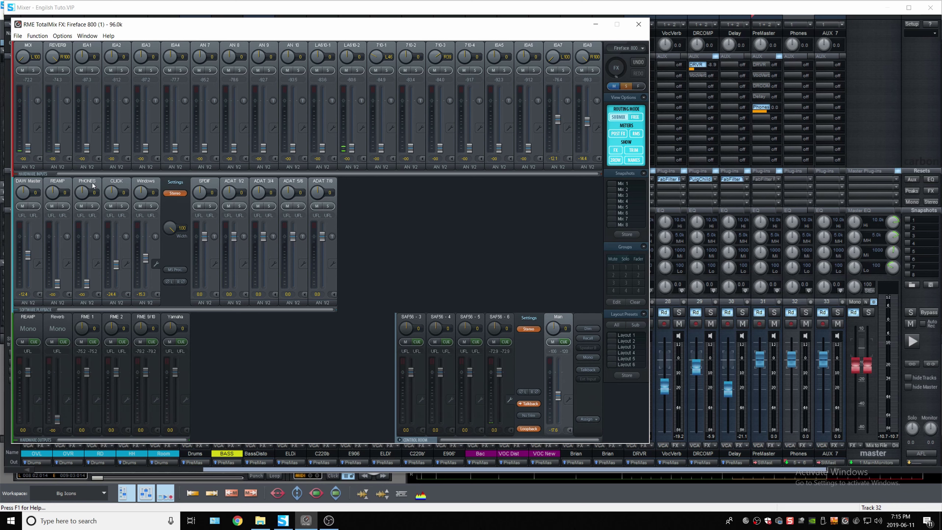
{"action": "left_click", "coordinate": [500, 319]}
{"action": "left_click_drag", "start_coordinate": [86, 284], "coordinate": [86, 244]}
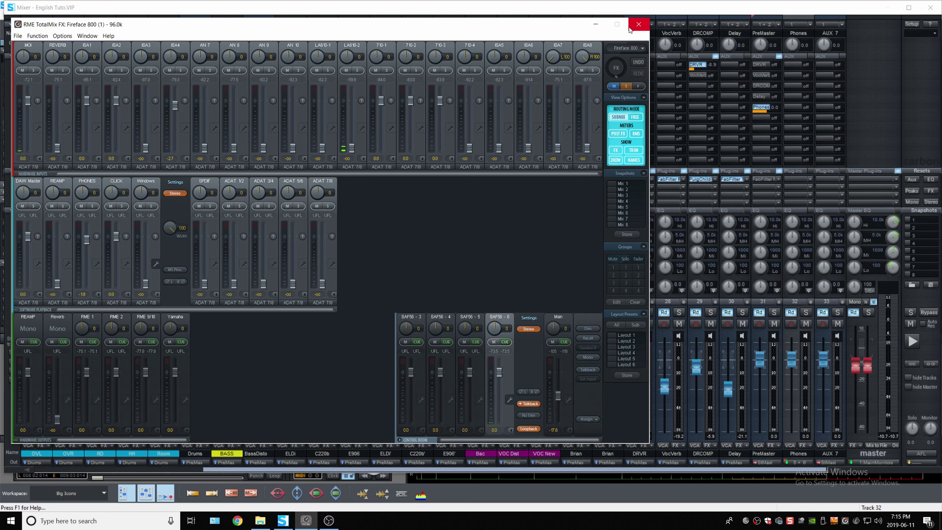
{"action": "left_click", "coordinate": [596, 24]}
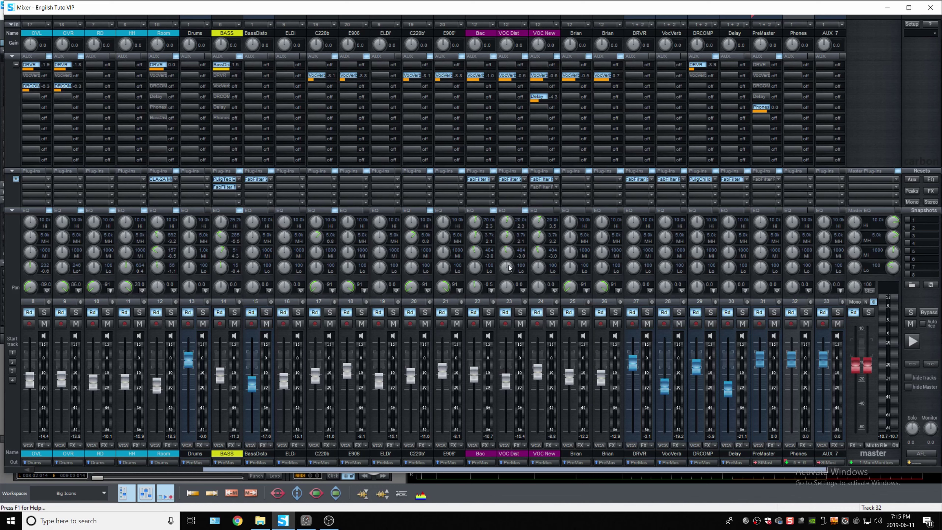
Boost the VOC Dist track's high EQ band to about 7.5 dB, inspect the curve in its EQ116 dialog, and close the dialog
{"action": "left_click_drag", "start_coordinate": [516, 229], "coordinate": [524, 225]}
{"action": "left_click", "coordinate": [511, 212]}
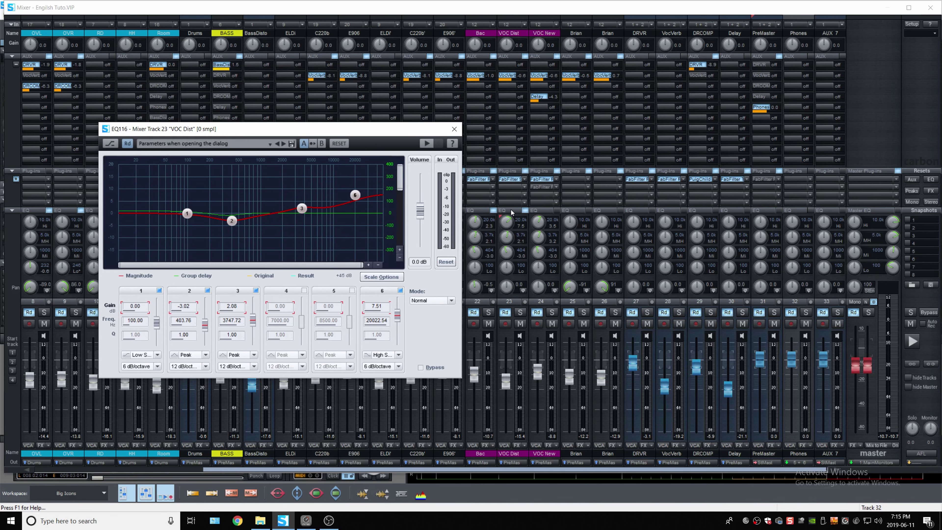
{"action": "left_click_drag", "start_coordinate": [233, 129], "coordinate": [378, 145]}
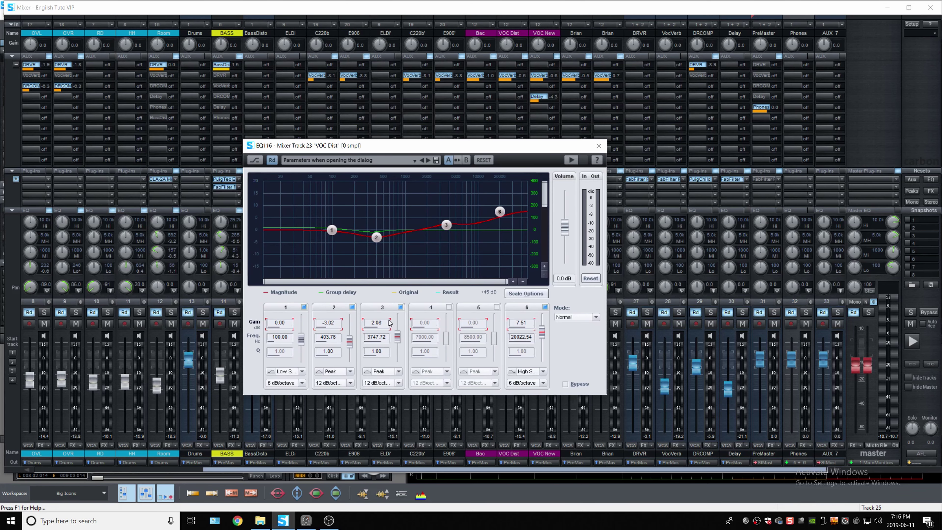
{"action": "left_click", "coordinate": [599, 145]}
Open the EQ116 equalizer of the Tuto test track and start playback to examine its spectrum
{"action": "mouse_move", "coordinate": [308, 470]}
{"action": "left_mouse_down"}
{"action": "mouse_move", "coordinate": [126, 468]}
{"action": "mouse_move", "coordinate": [56, 480]}
{"action": "left_mouse_up"}
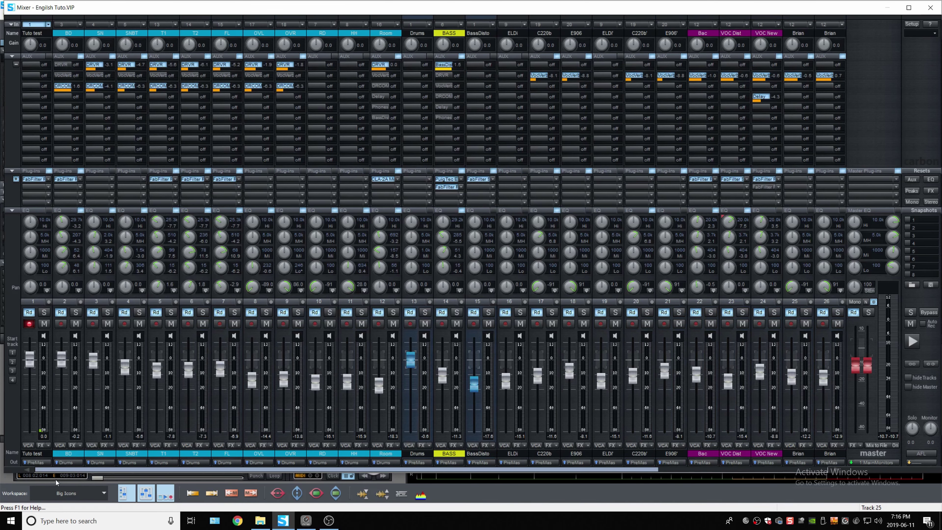
{"action": "left_click", "coordinate": [49, 210]}
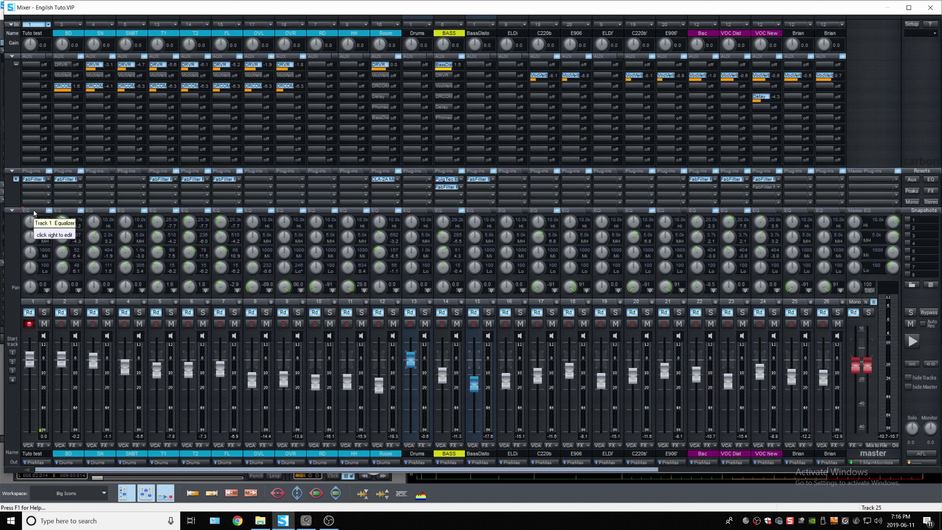
{"action": "left_click", "coordinate": [33, 211]}
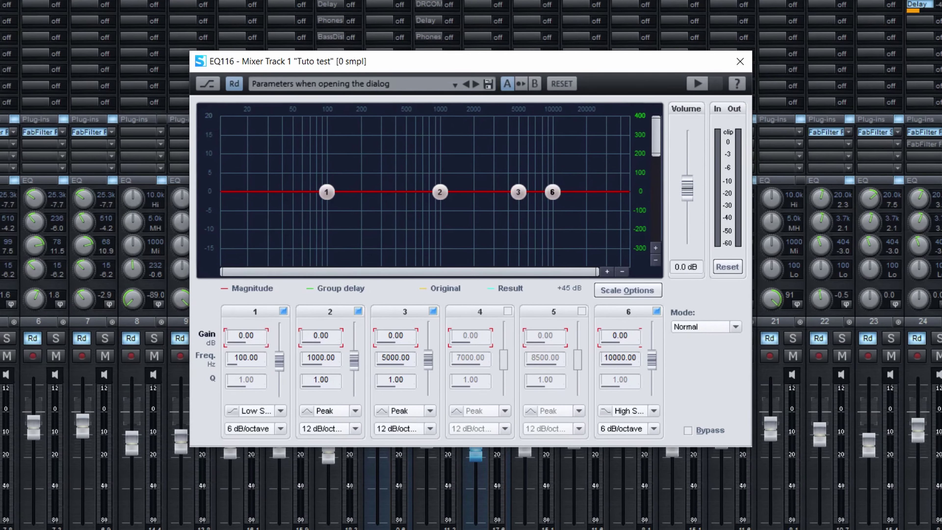
{"action": "key", "text": "space"}
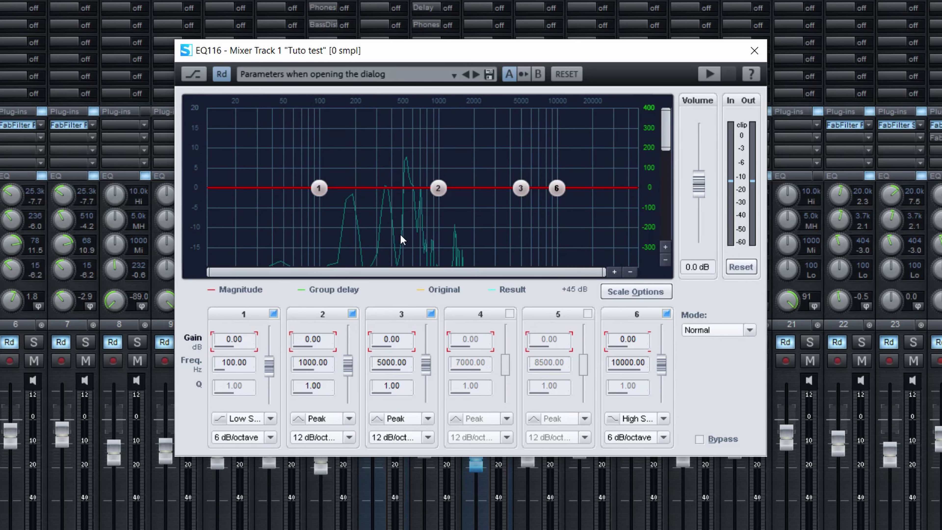
Close the EQ116 dialog, and collapse and re-expand the mixer's plug-in and AUX send sections, ending with the compact plug-in view
{"action": "left_click", "coordinate": [754, 50]}
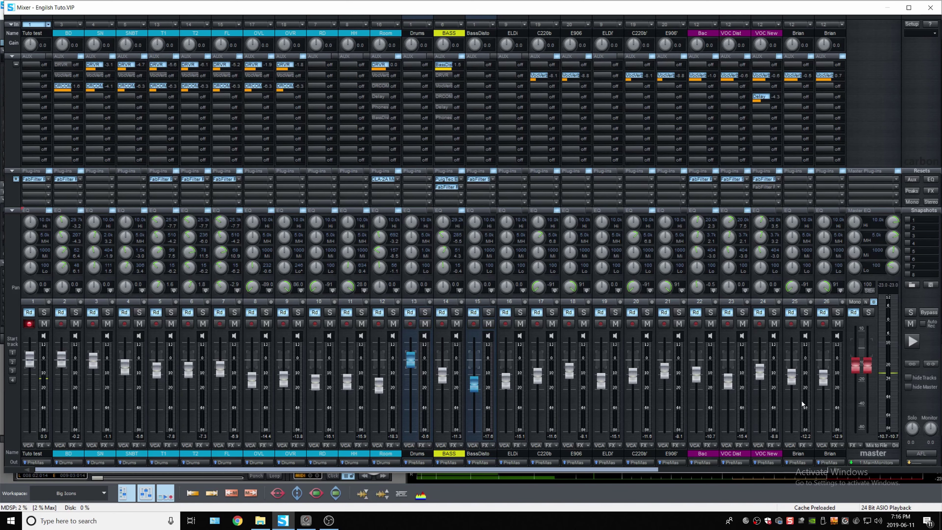
{"action": "left_click_drag", "start_coordinate": [611, 469], "coordinate": [826, 471]}
{"action": "left_click", "coordinate": [11, 171]}
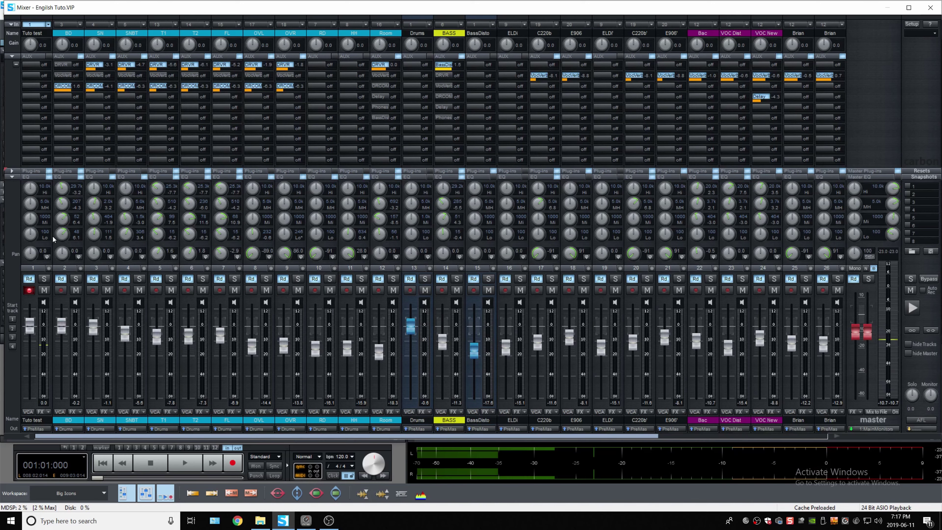
{"action": "left_click", "coordinate": [12, 171]}
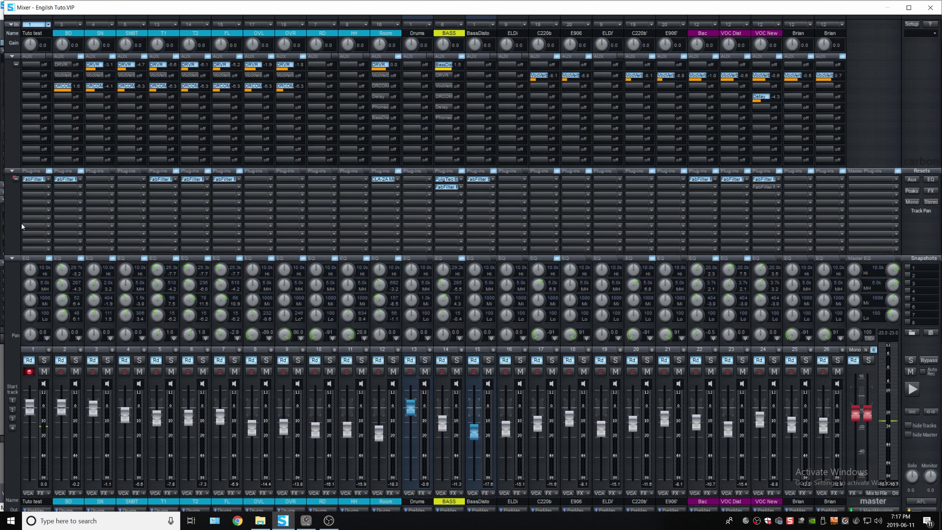
{"action": "left_click", "coordinate": [15, 179]}
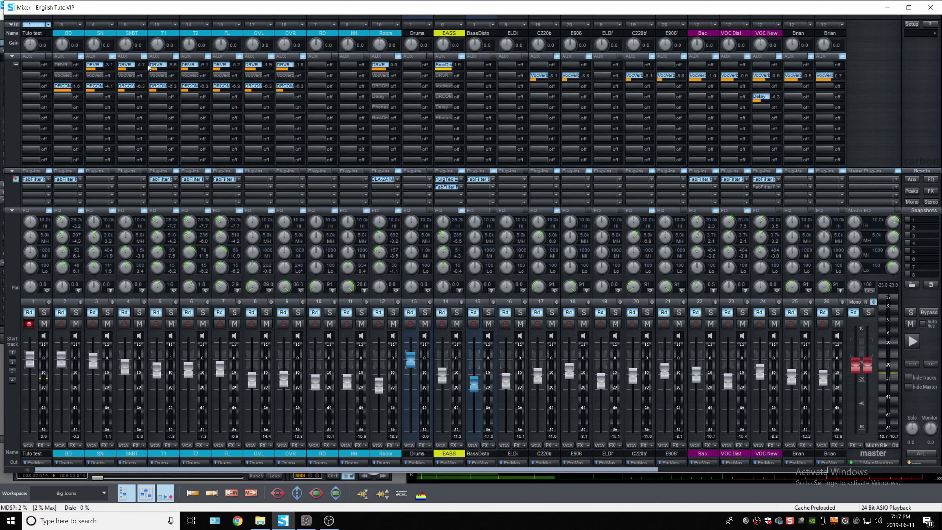
{"action": "left_click", "coordinate": [16, 65]}
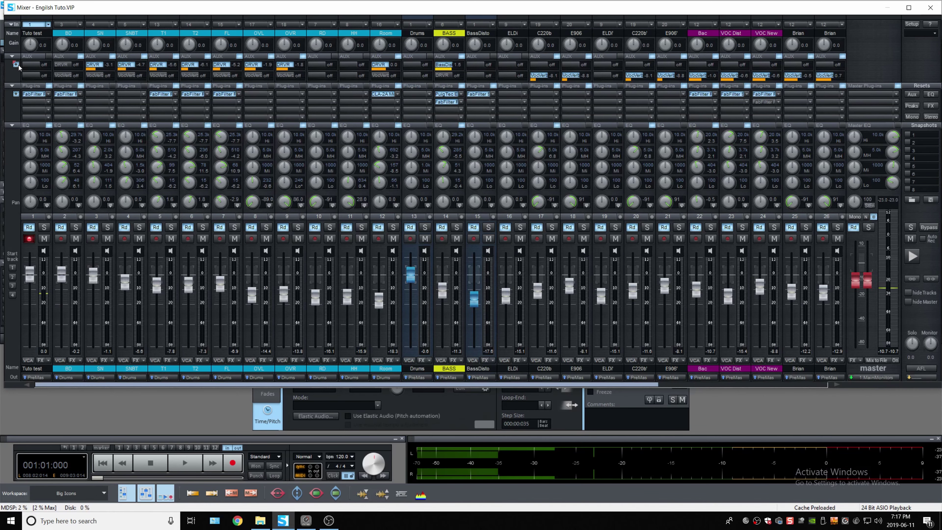
{"action": "left_click", "coordinate": [17, 65]}
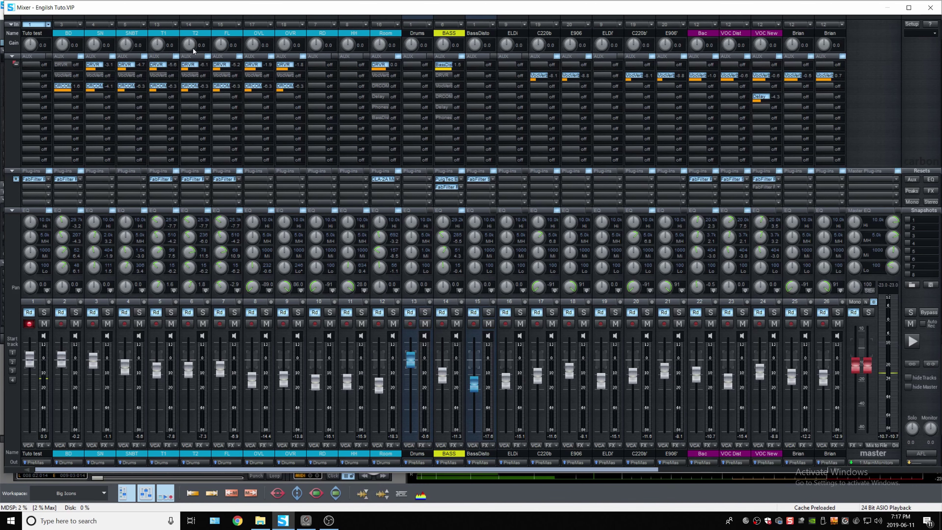
Look through the recording input choices of the RD track and check the master section's Mono option
{"action": "left_click", "coordinate": [335, 24]}
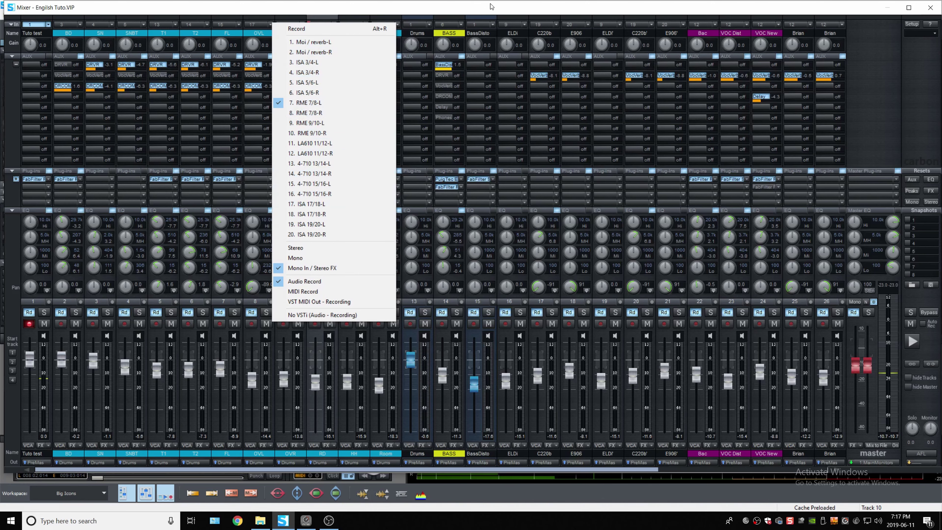
{"action": "left_click", "coordinate": [249, 204]}
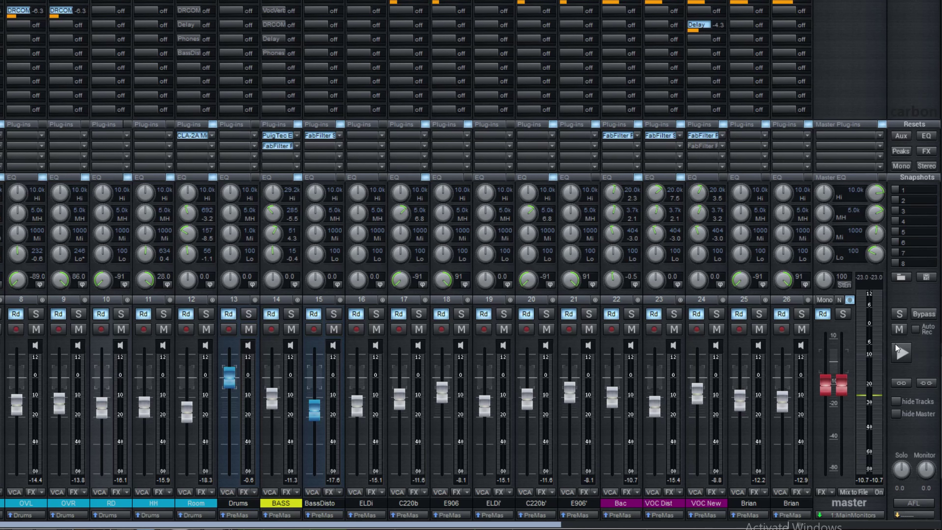
{"action": "left_click", "coordinate": [824, 300]}
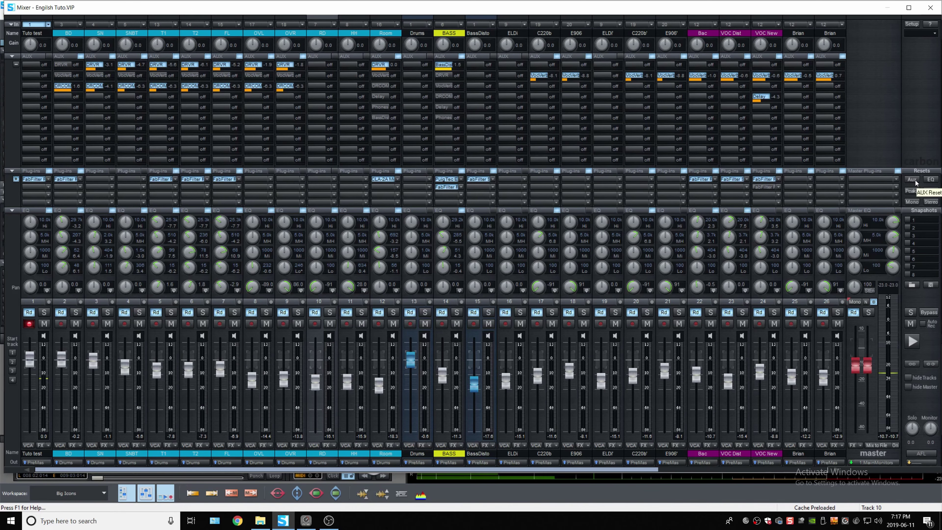
Reset all AUX sends in the mixer, and call up the Mono reset of all mixer settings but cancel it
{"action": "left_click", "coordinate": [913, 180]}
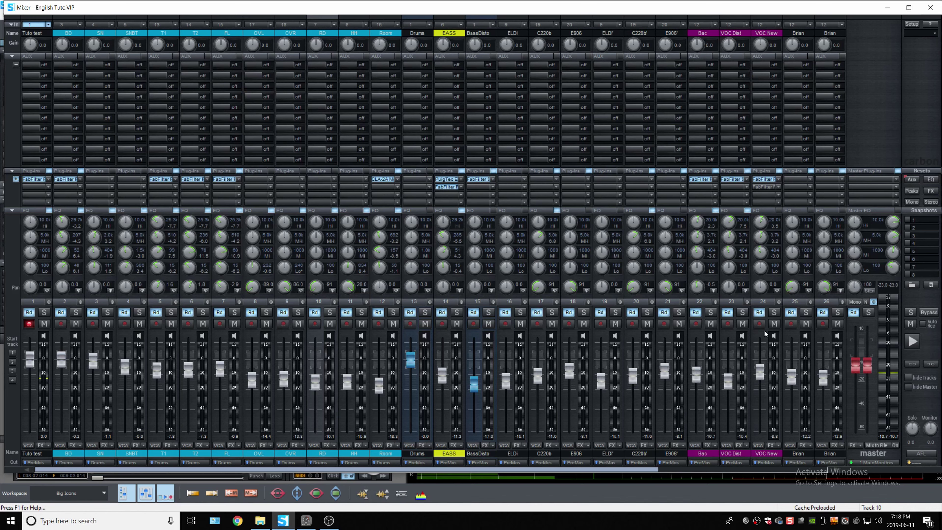
{"action": "left_click", "coordinate": [913, 202]}
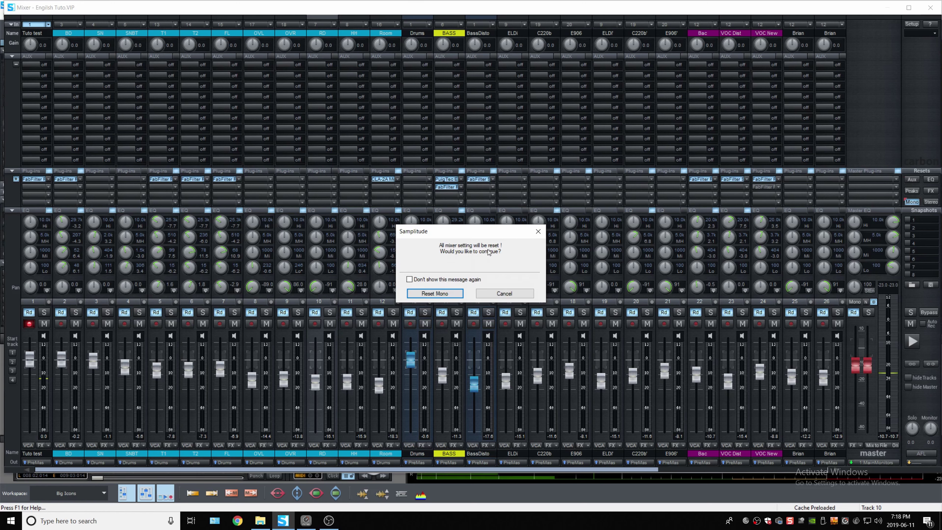
{"action": "left_click", "coordinate": [509, 294]}
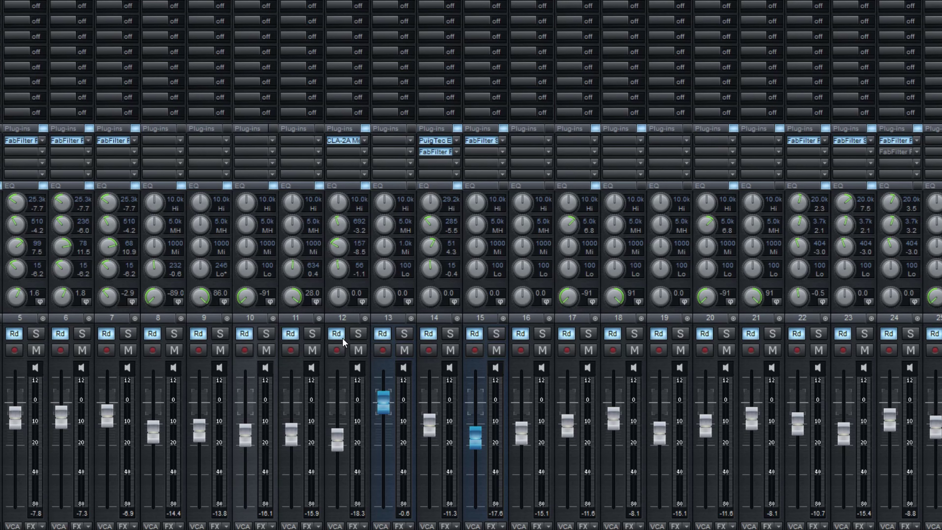
Switch the Room track's automation mode to Touch (use Fadertouch on/off), reviewing the other available modes
{"action": "left_click", "coordinate": [337, 334]}
{"action": "right_click", "coordinate": [339, 336]}
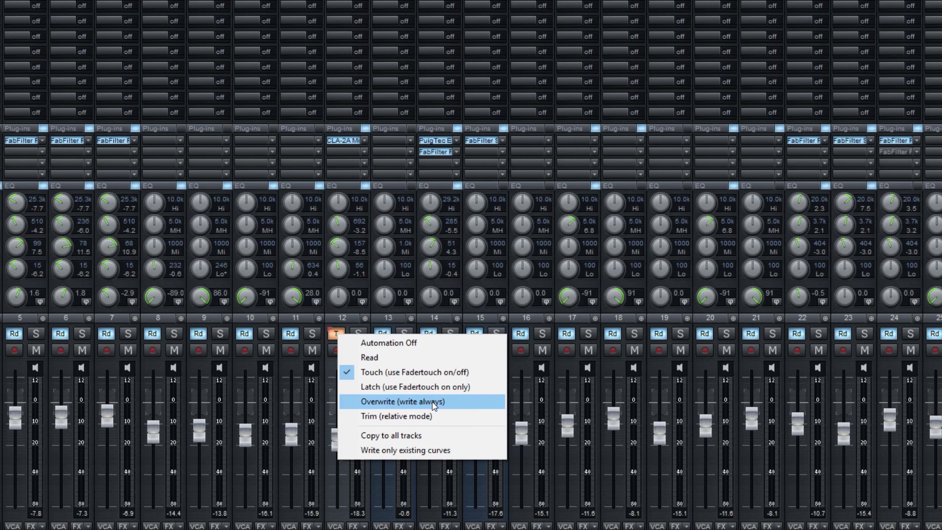
{"action": "left_click", "coordinate": [394, 374]}
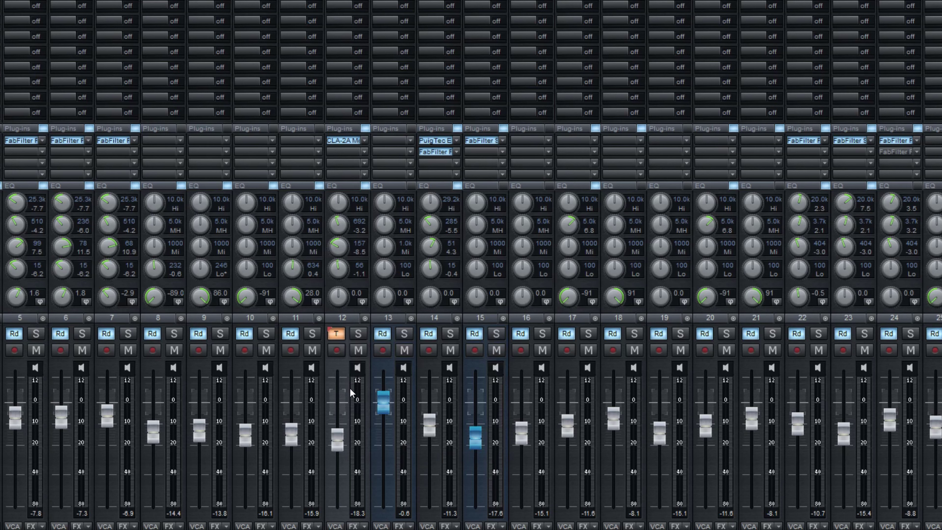
Raise the Room track's volume fader to about -0.6 dB and return the track's automation mode to Read
{"action": "left_click_drag", "start_coordinate": [339, 442], "coordinate": [339, 405]}
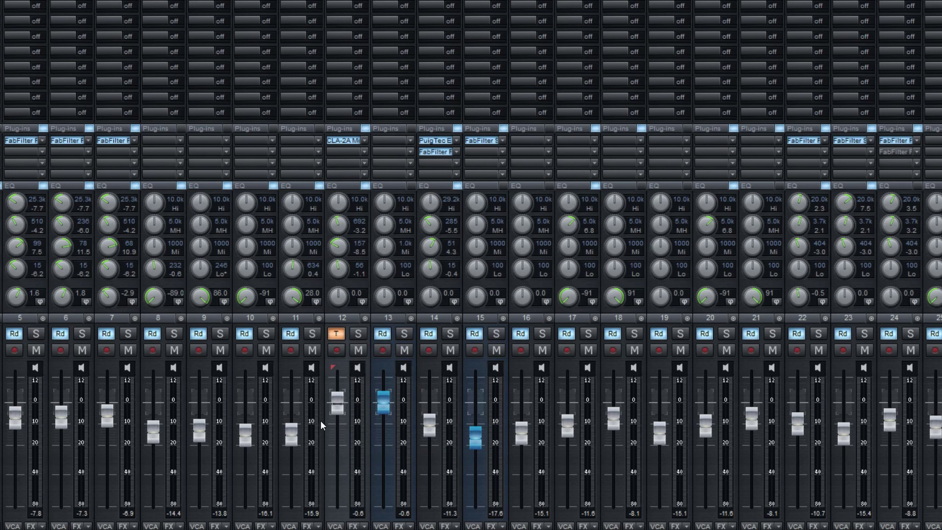
{"action": "left_click", "coordinate": [345, 334]}
{"action": "mouse_move", "coordinate": [116, 423]}
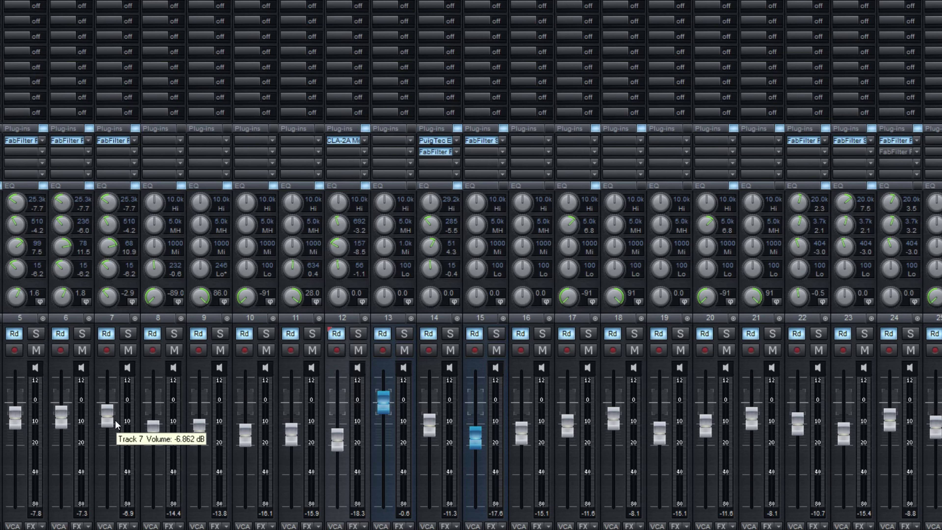